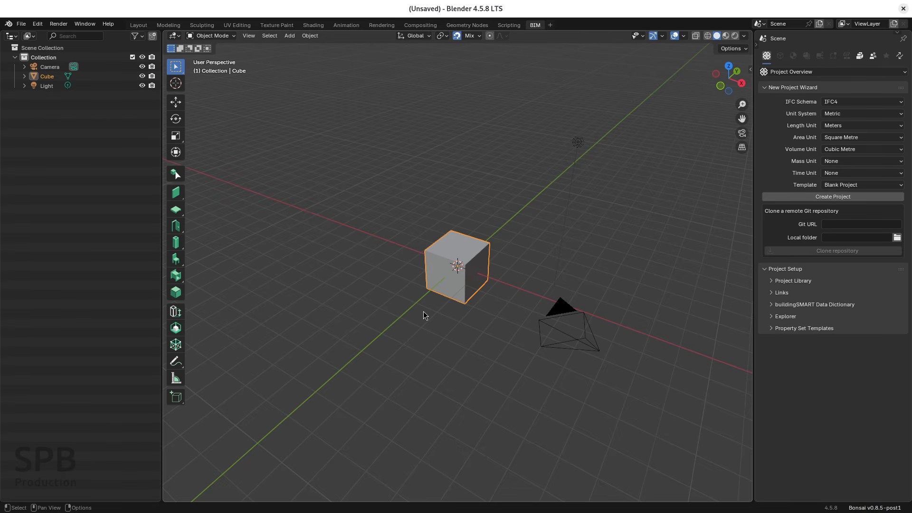
- Open the IFC project residential_building_SPB.ifc from the home folder and fit the whole building in the 3D view
click(21, 24)
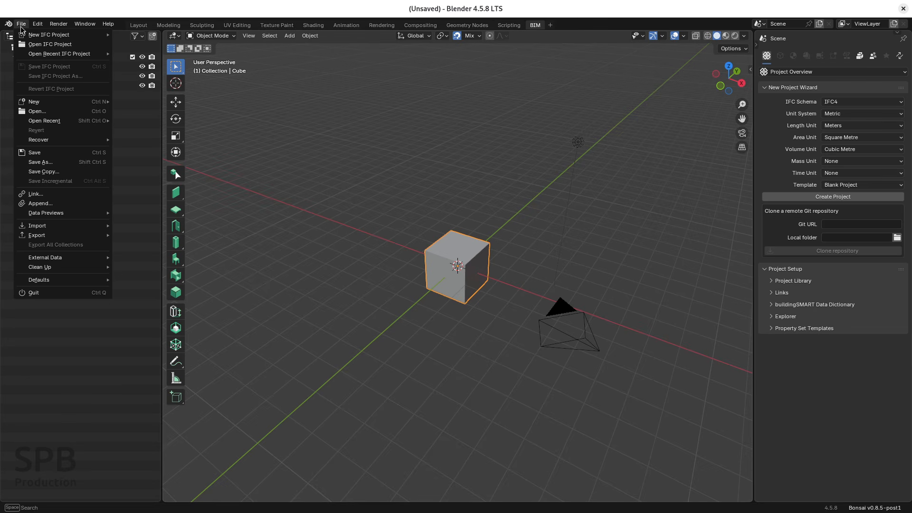
click(42, 43)
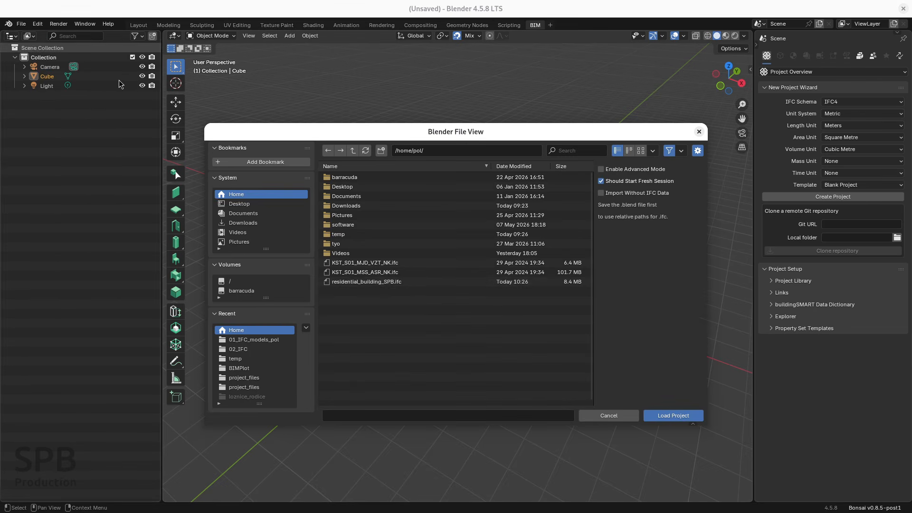
click(356, 281)
click(664, 414)
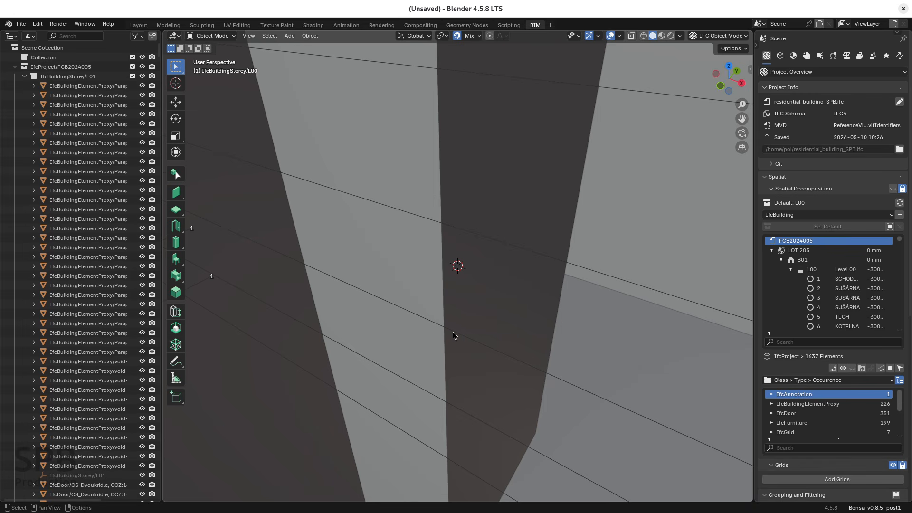
key(Home)
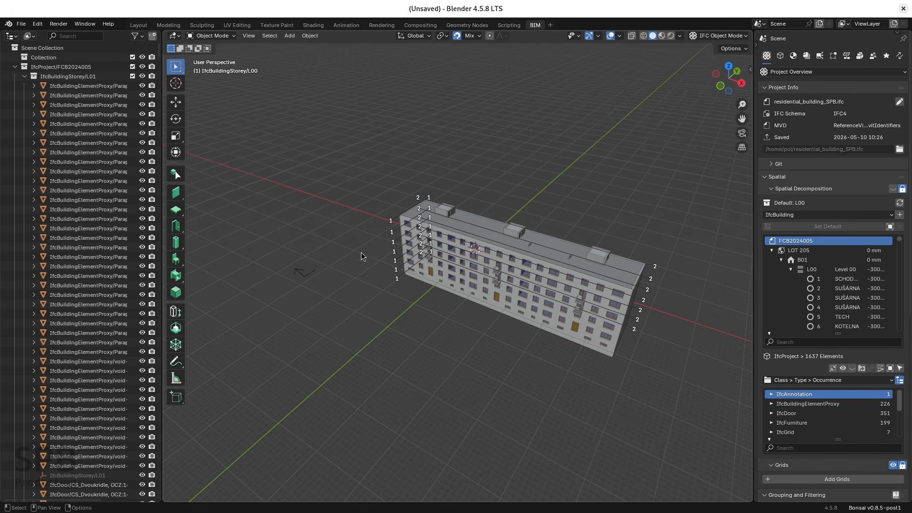
click(22, 24)
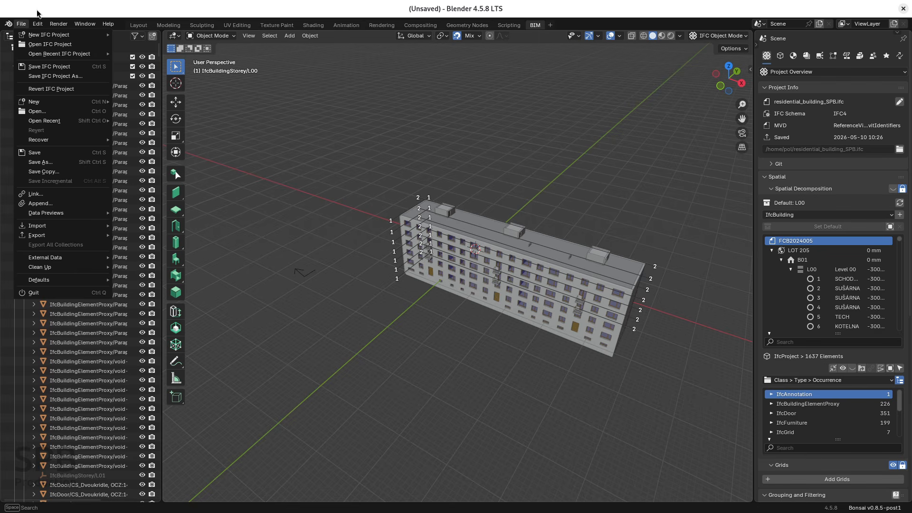
click(87, 15)
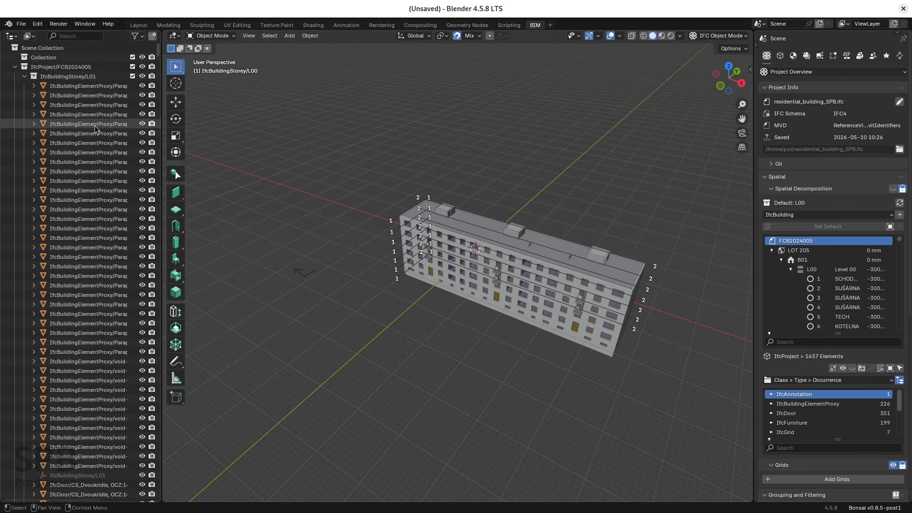
click(49, 48)
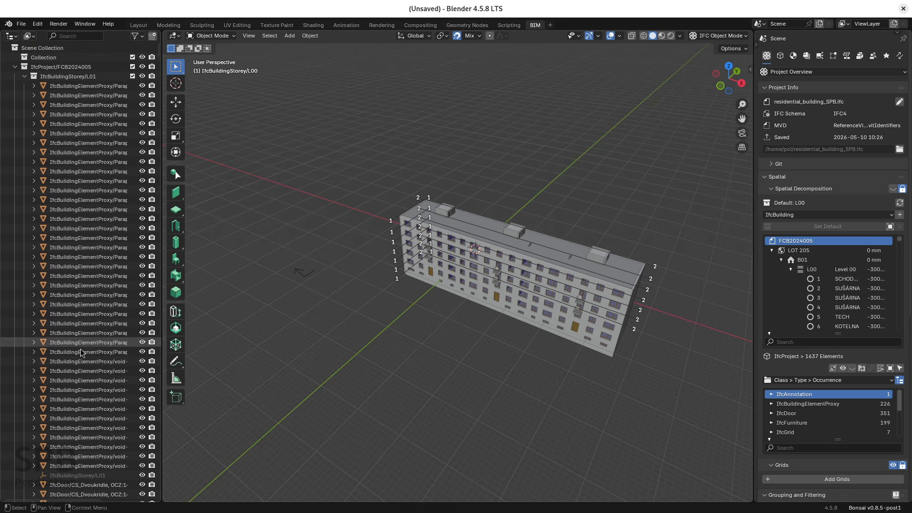
- Collapse the building storey collections L00 to L05 one by one in the scene hierarchy
click(24, 76)
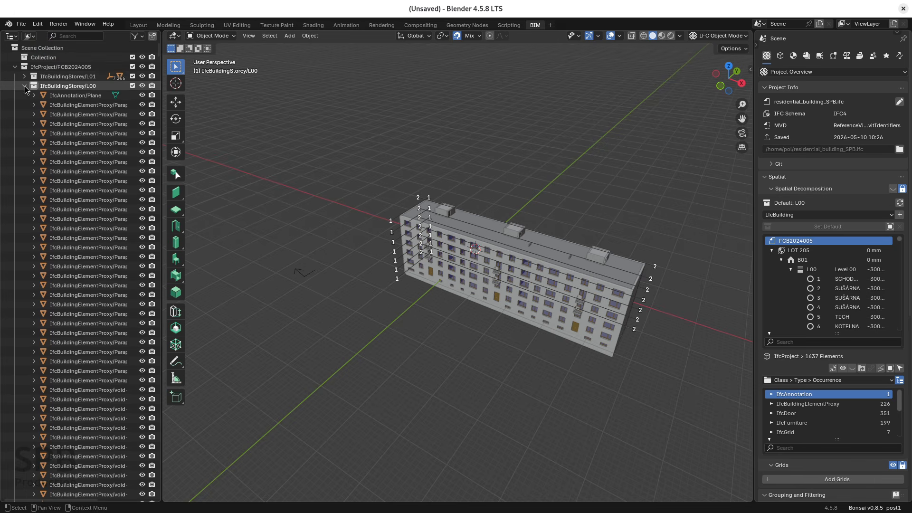
click(24, 86)
click(24, 95)
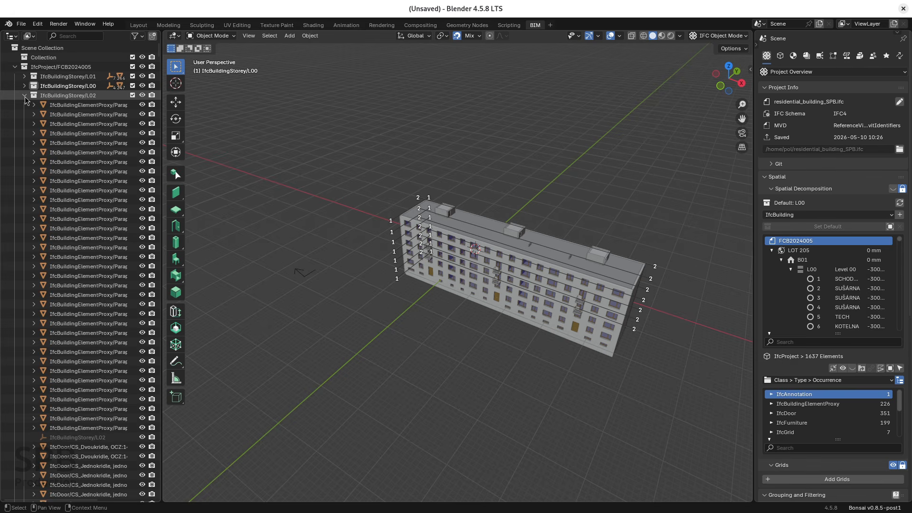
click(24, 105)
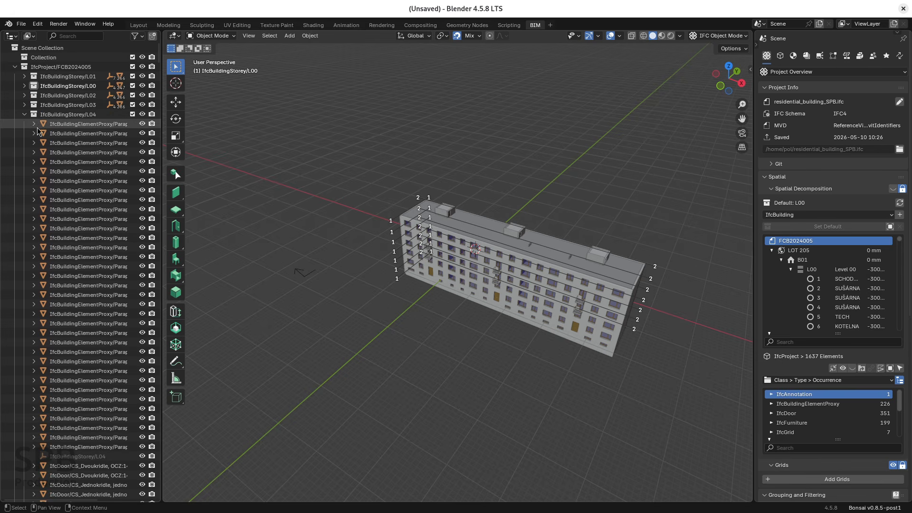
click(24, 114)
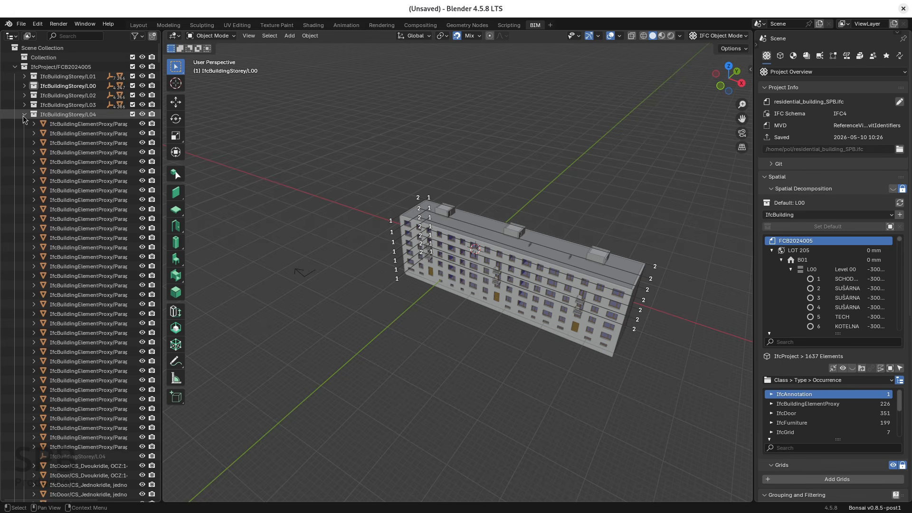
click(24, 124)
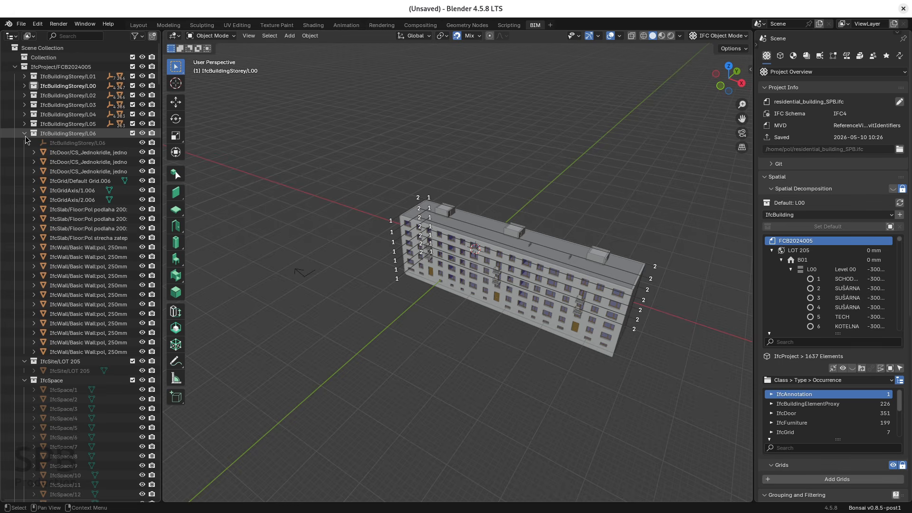
- Fold the scene hierarchy down to the first level below IfcProject and expand the IfcSpace collection
key(shift+a)
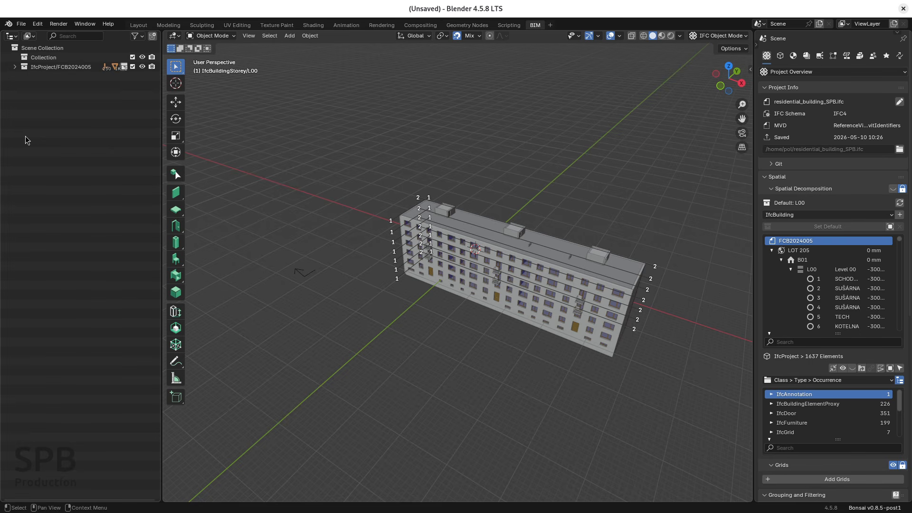
key(KP_Add)
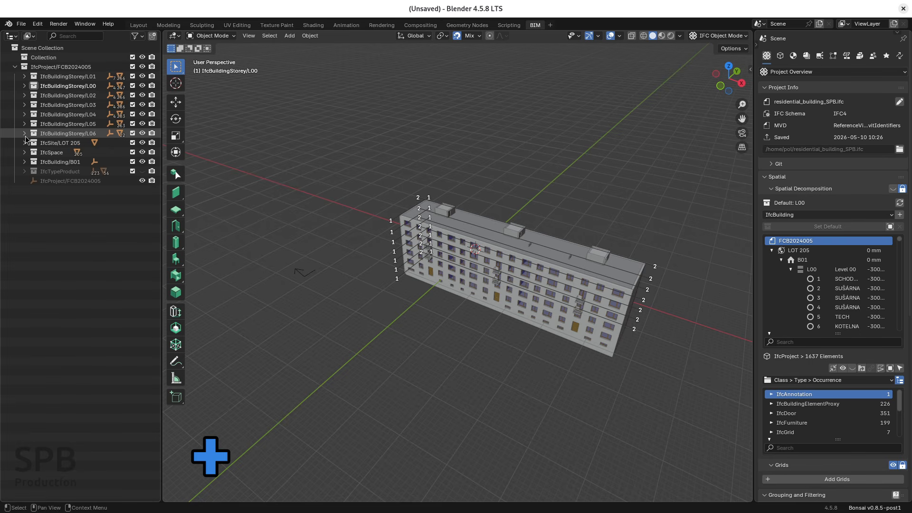
key(KP_Add)
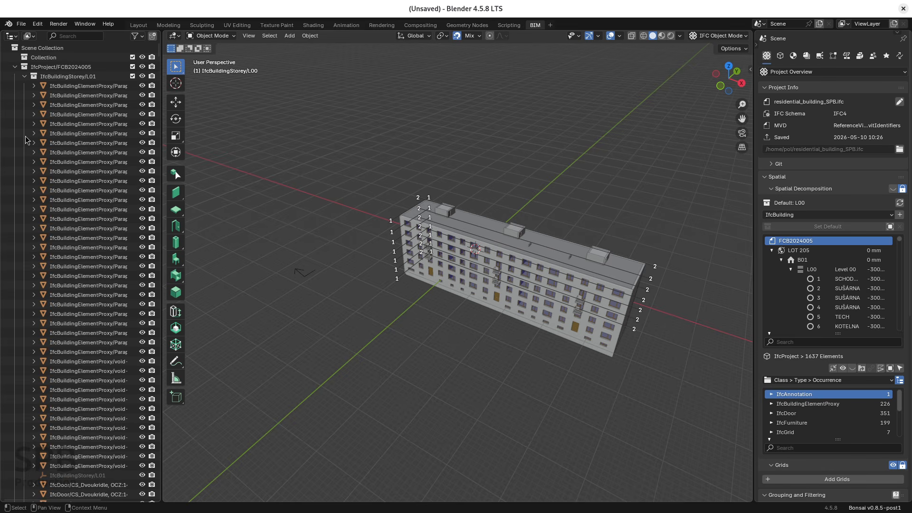
key(KP_Subtract)
key(KP_Subtract)
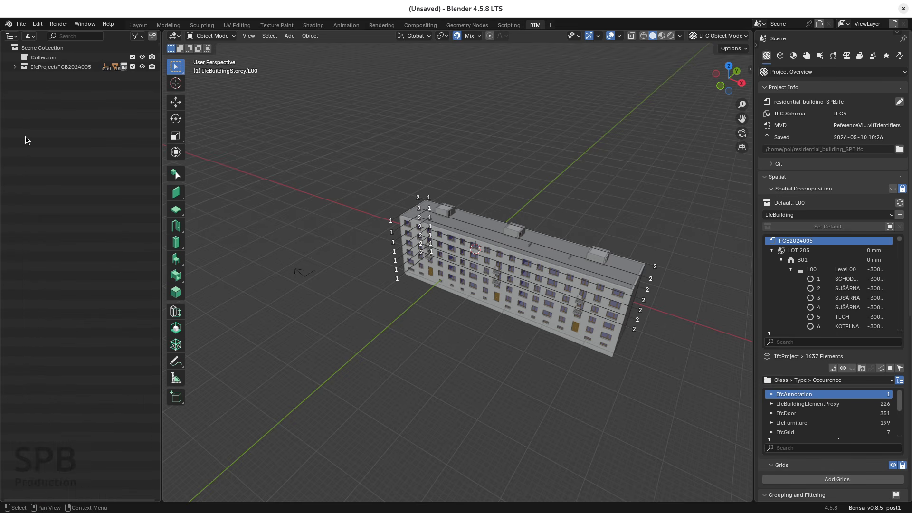
key(KP_Add)
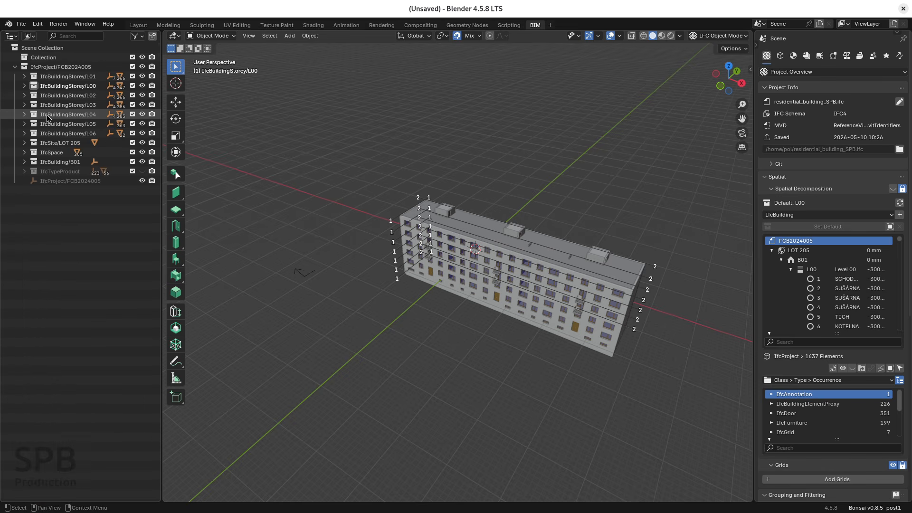
click(24, 152)
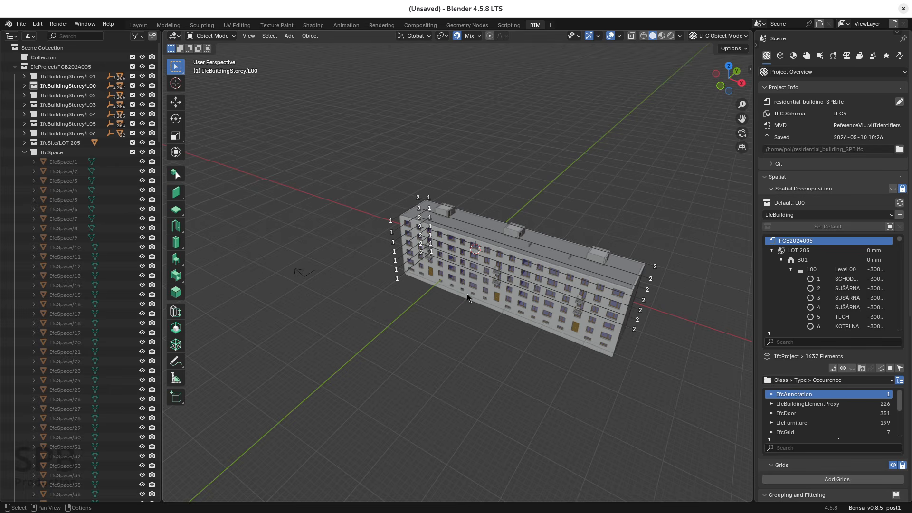
- Examine the exterior of the residential building from different distances and angles
scroll(466, 293, up, 4)
scroll(468, 295, down, 5)
scroll(468, 294, up, 5)
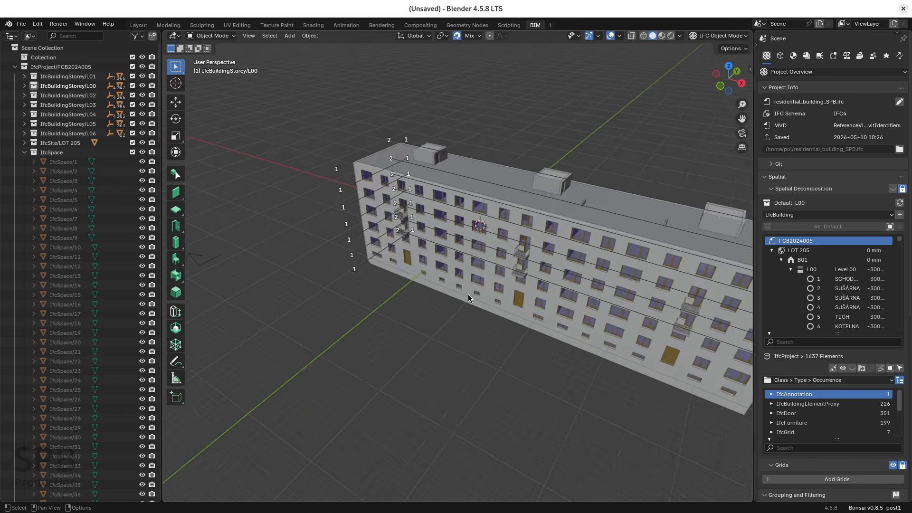
scroll(468, 294, down, 4)
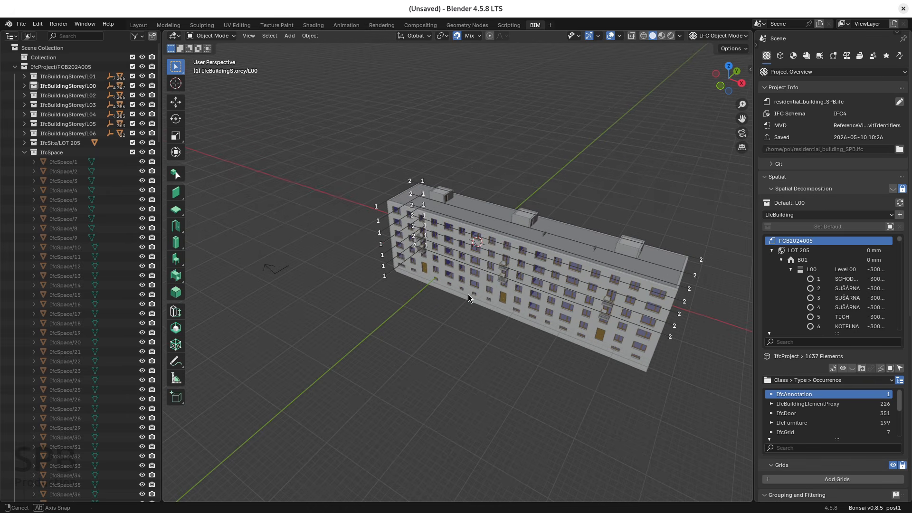
mouse_move(468, 294)
middle_down()
mouse_move(369, 291)
mouse_move(555, 288)
mouse_move(470, 302)
middle_up()
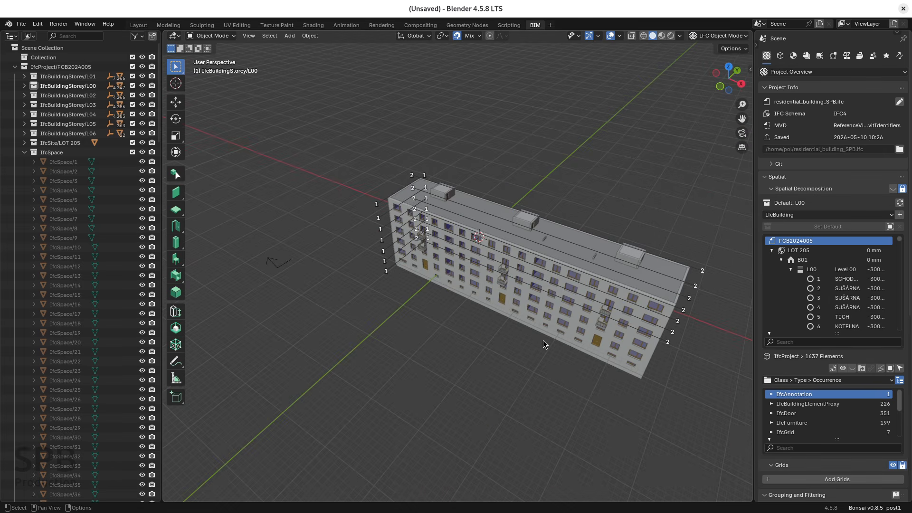
middle_drag(565, 349, 500, 322)
scroll(494, 320, up, 1)
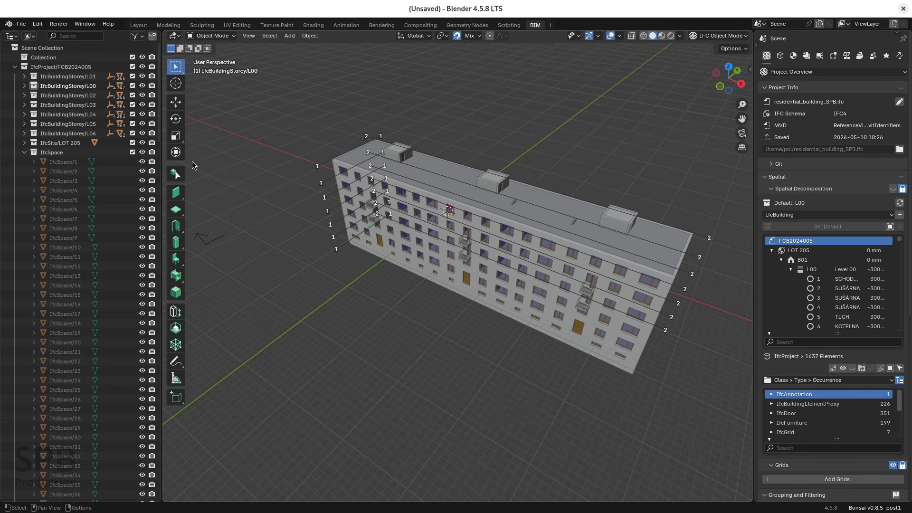
click(175, 177)
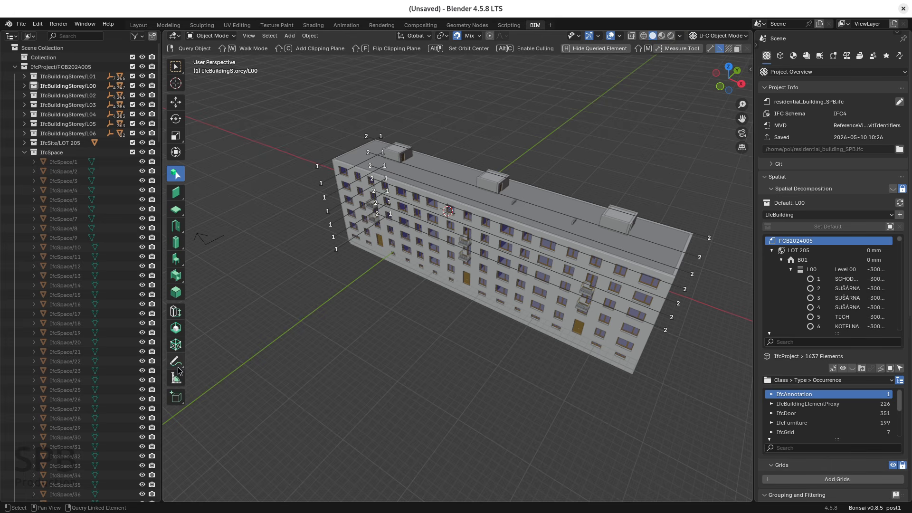
click(176, 381)
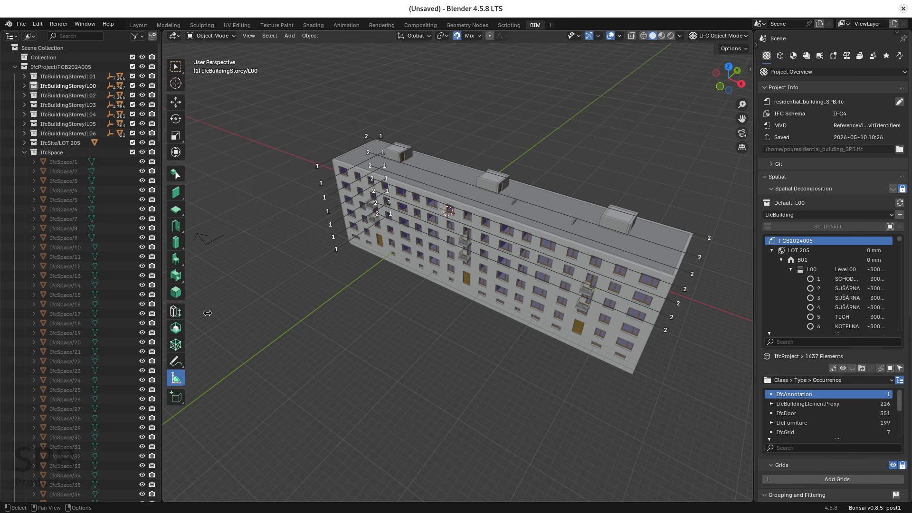
click(176, 68)
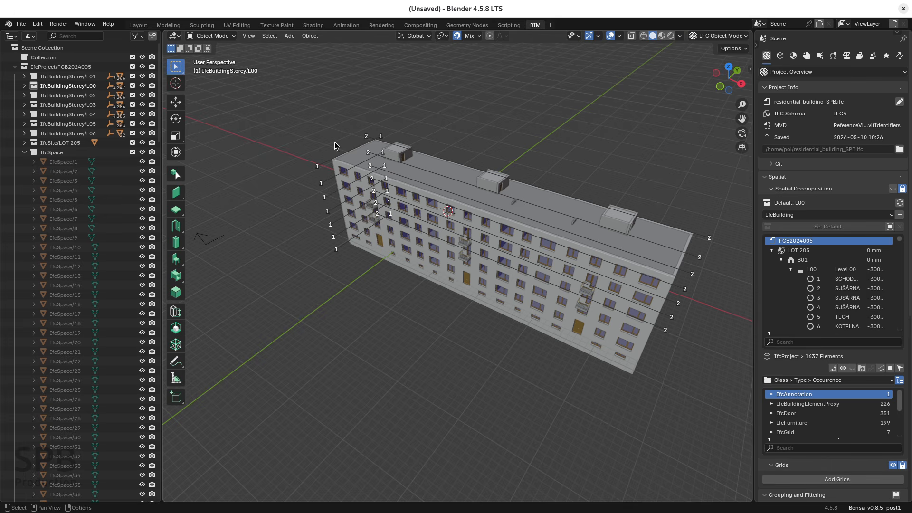
shift+middle_drag(461, 148, 434, 141)
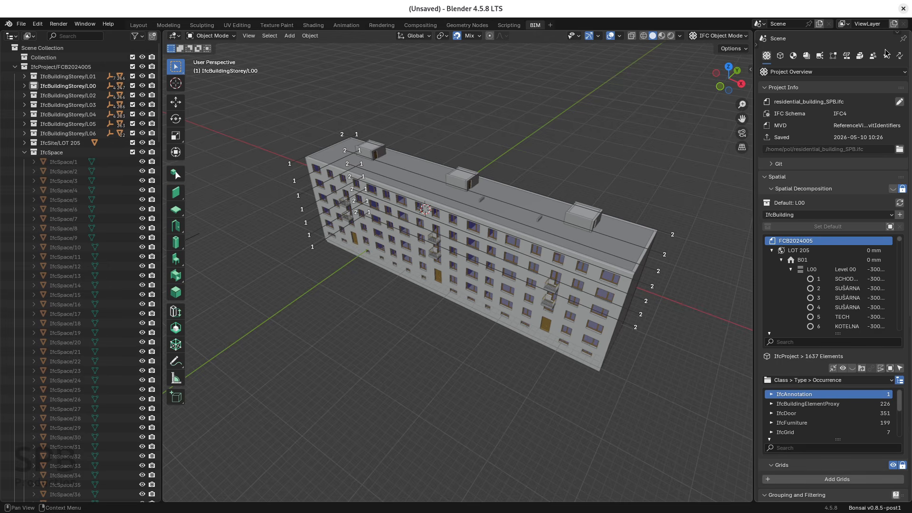
- Select the roof slab and review its object information, its geometry and materials, and the quality and coordination tools
click(780, 56)
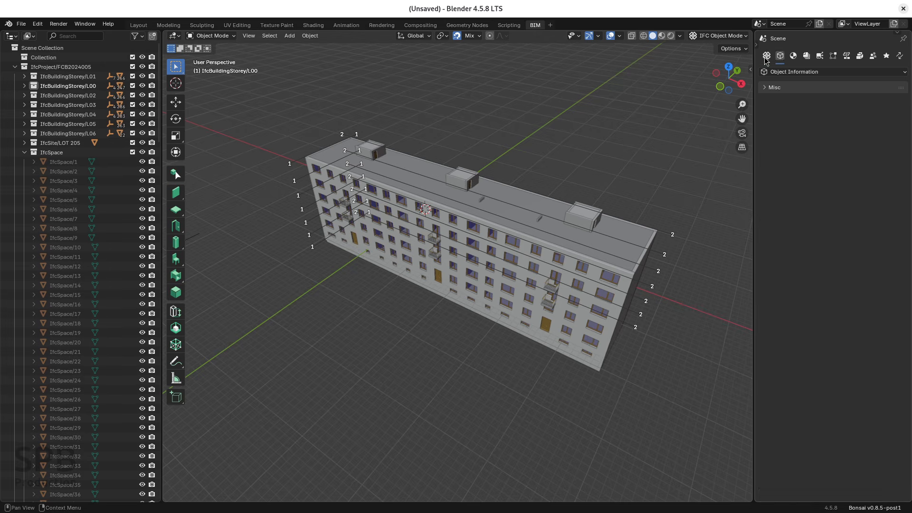
click(766, 56)
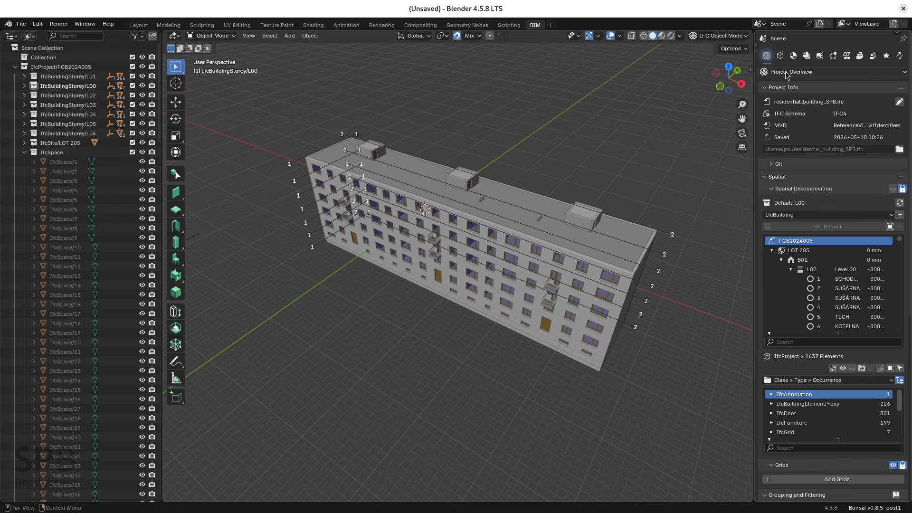
click(780, 57)
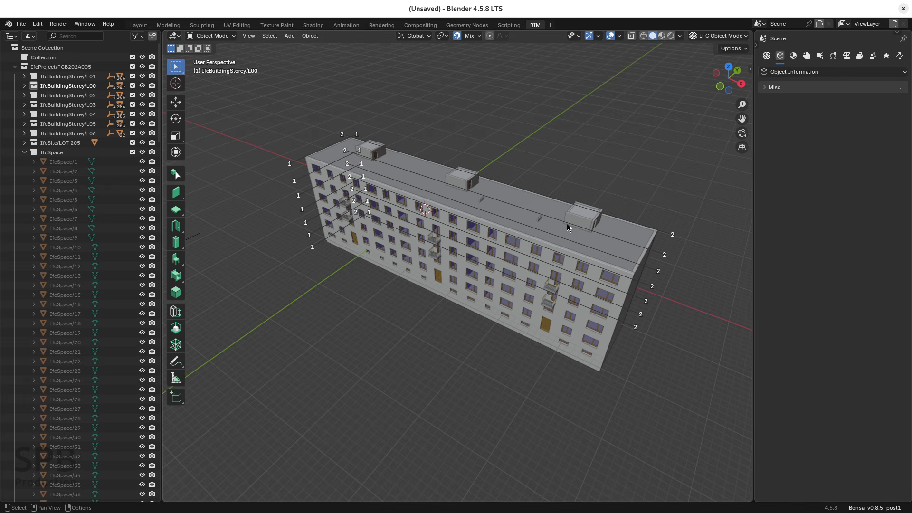
click(526, 205)
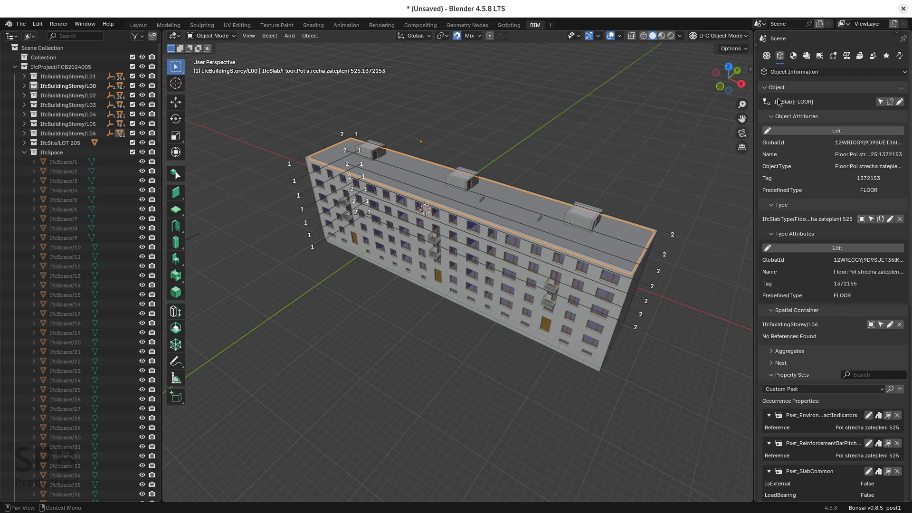
click(793, 56)
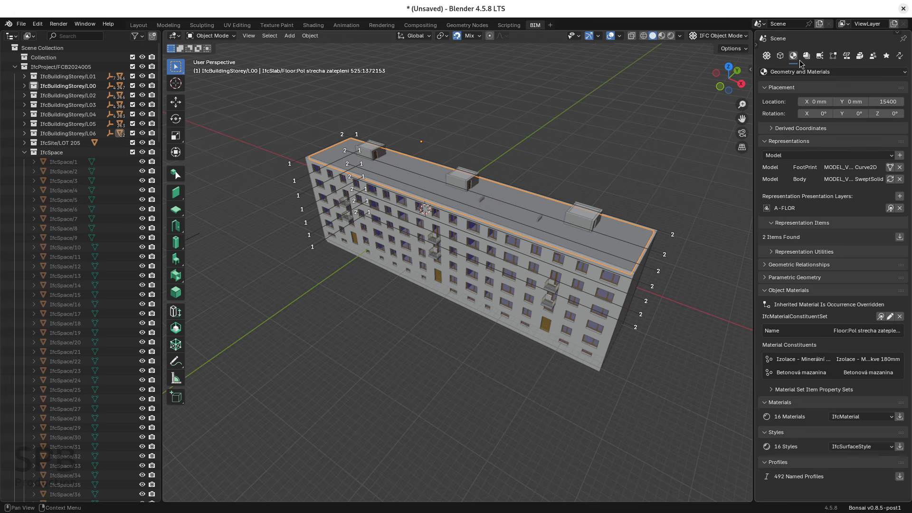
click(872, 56)
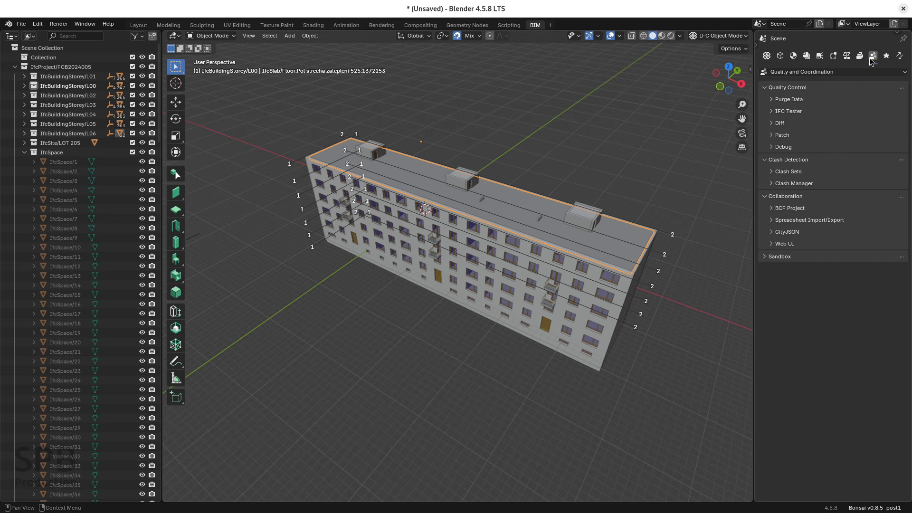
- Display the project overview in a wider properties area and deselect the roof slab
click(766, 56)
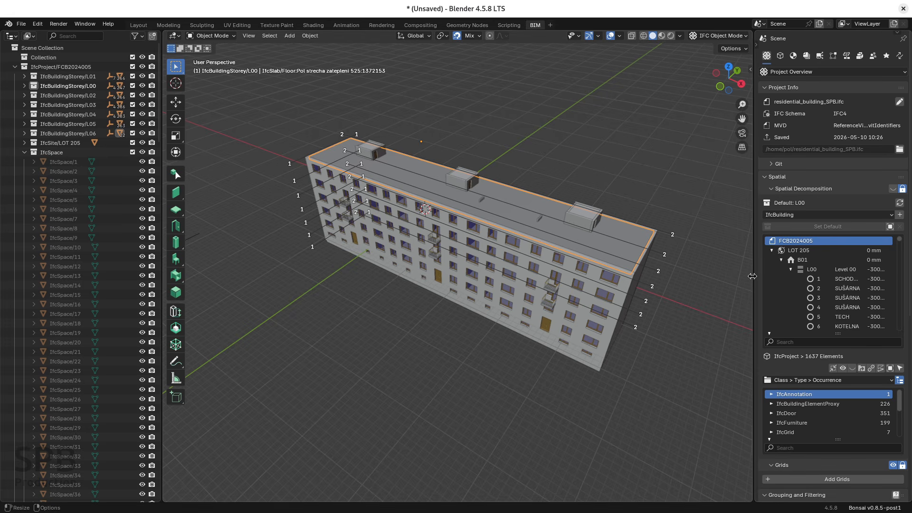
drag(754, 275, 686, 273)
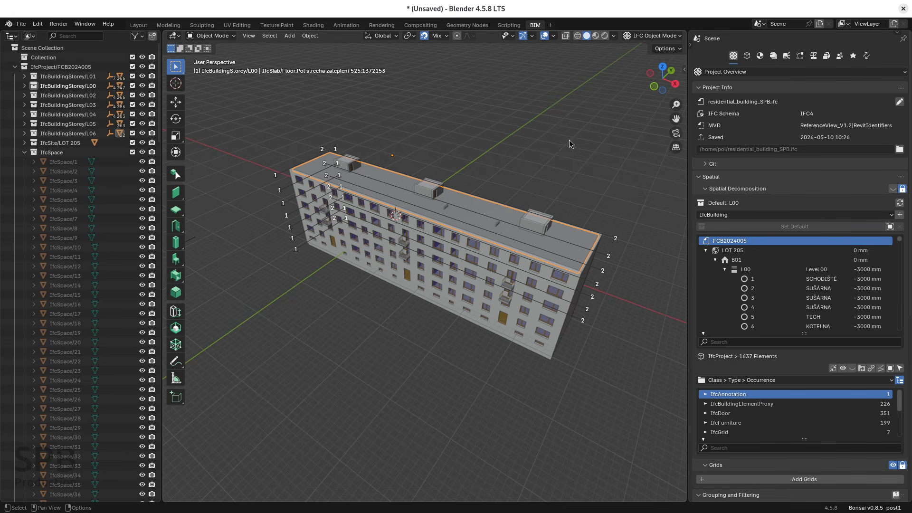
click(551, 149)
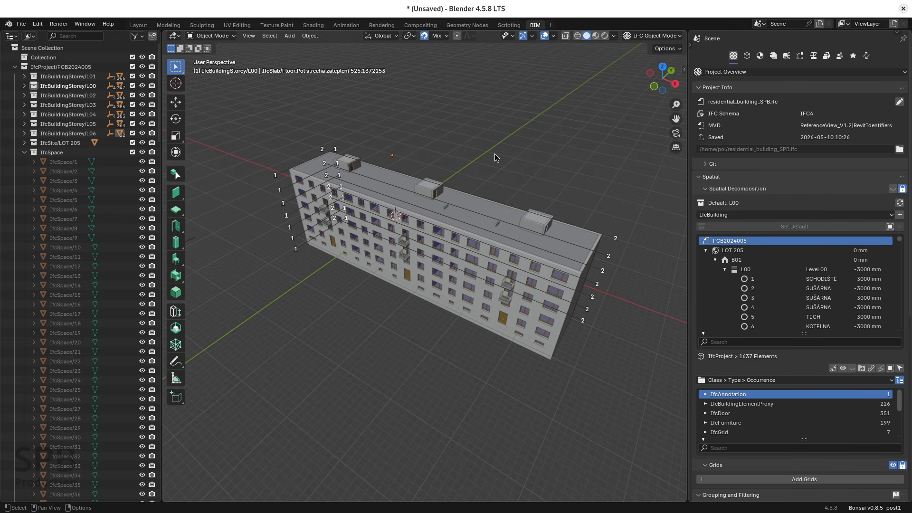
- Select the front wall of the rooftop structure nearest the building's end, and switch the selection to the roof slab
scroll(543, 200, up, 5)
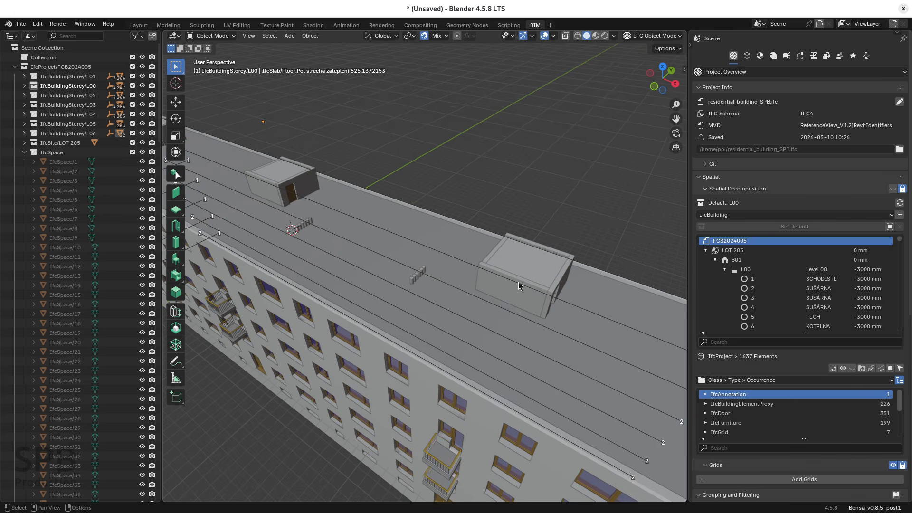
scroll(517, 281, down, 3)
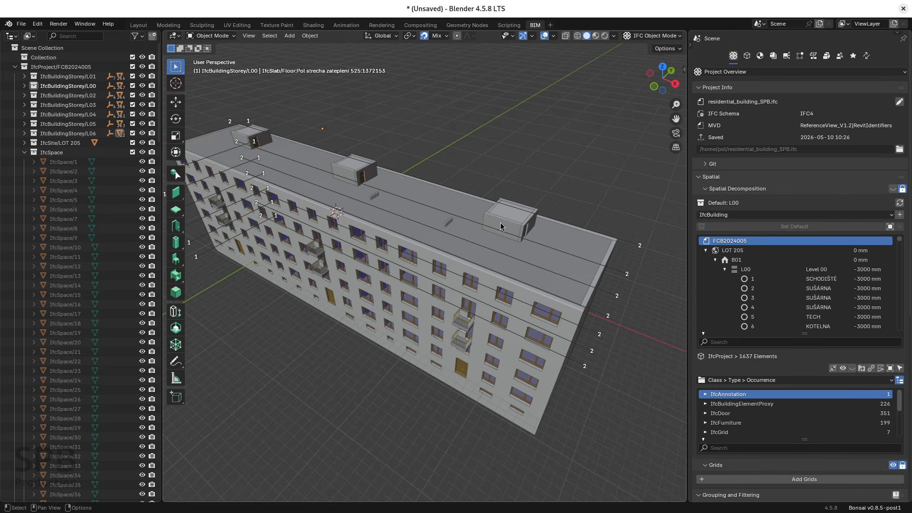
click(501, 226)
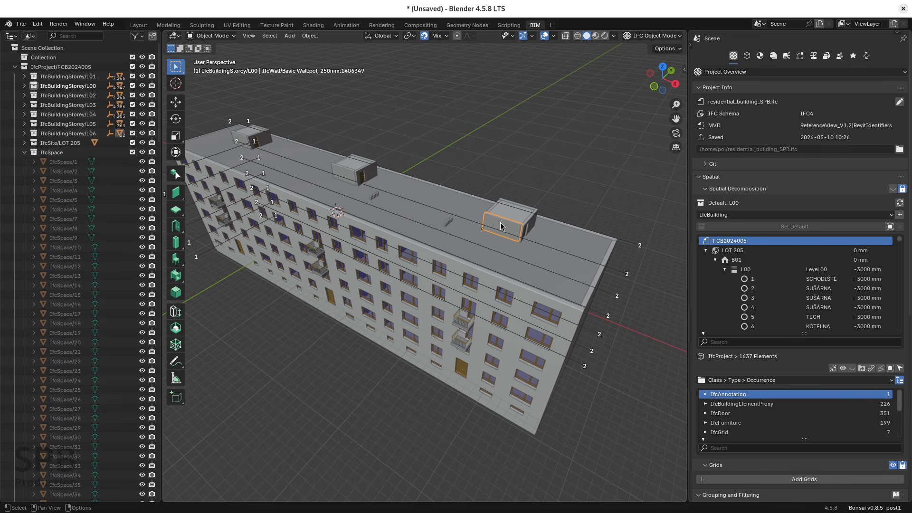
click(557, 236)
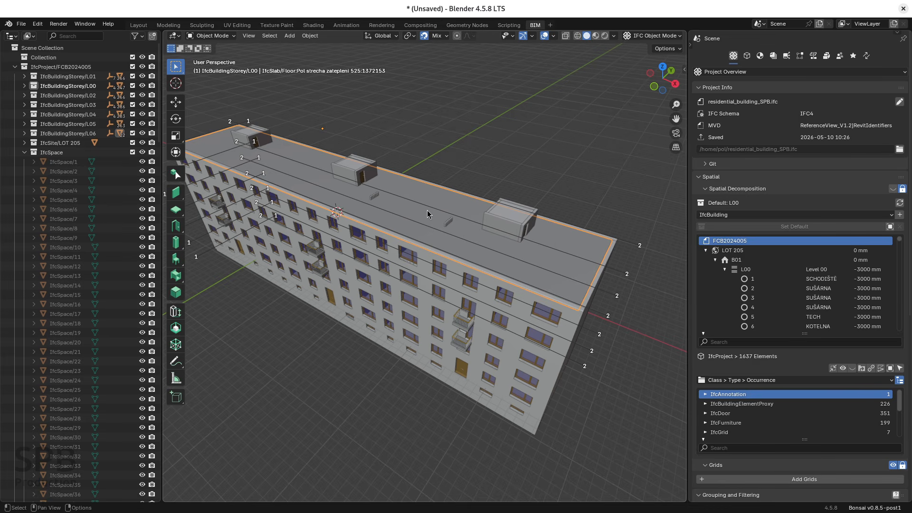
- Select the walls and top slab of the end rooftop structure together as one multiple selection
click(504, 230)
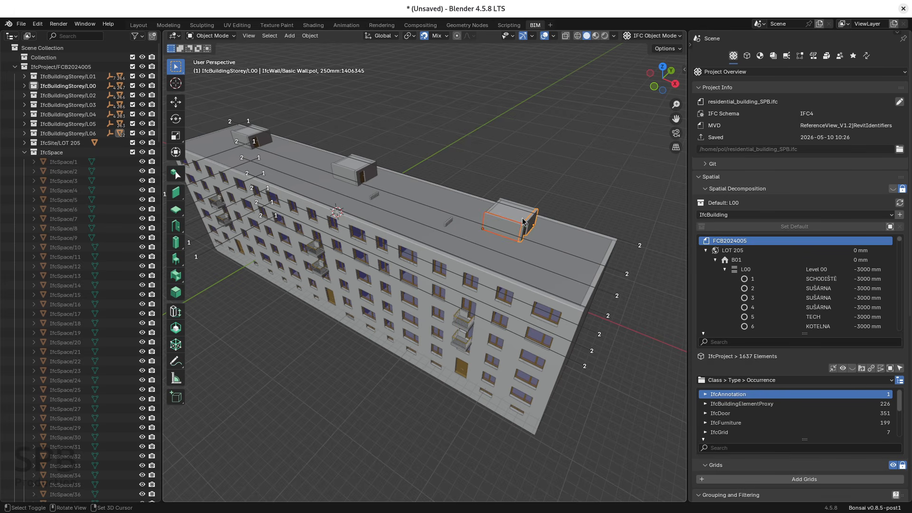
click(492, 218)
click(490, 213)
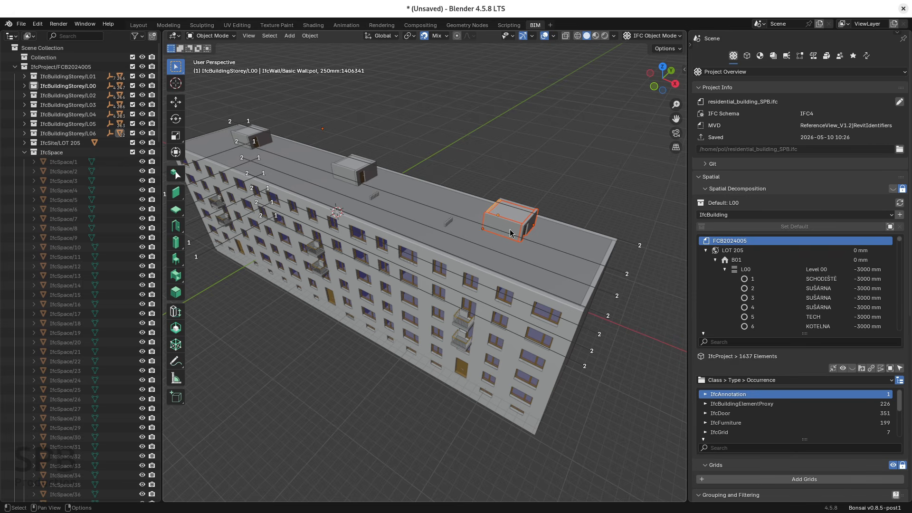
- Clear the selection, box-select the area around the end rooftop structure, and deselect everything again
click(528, 186)
drag(451, 169, 550, 260)
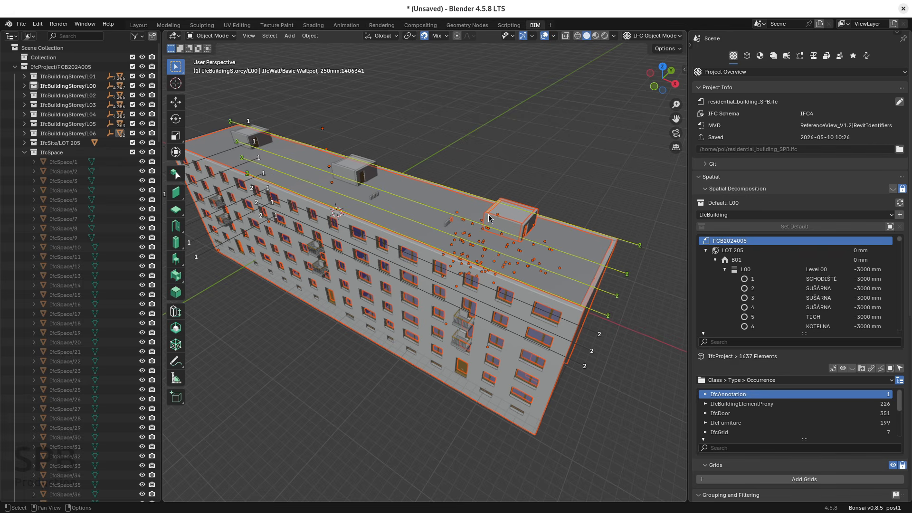
click(508, 171)
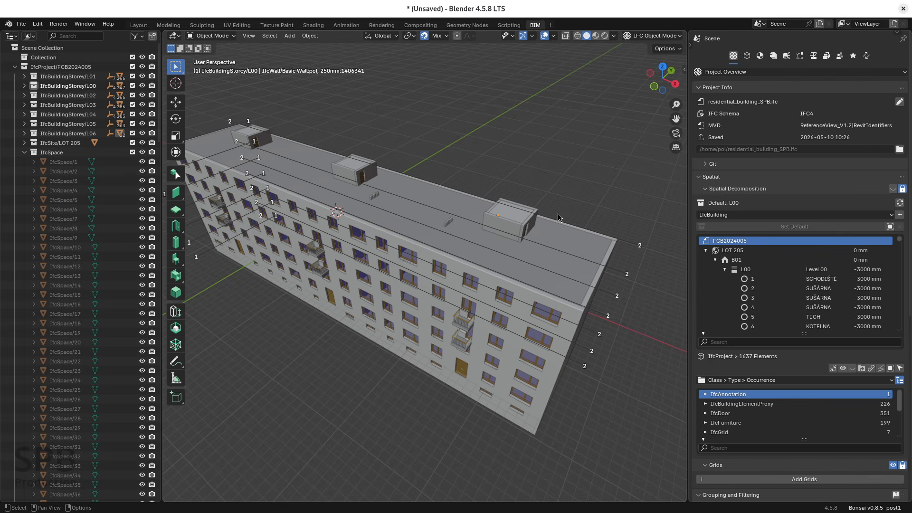
- Add the front wall, side wall, top slab and rear wall of the end rooftop structure to one selection
shift+click(506, 225)
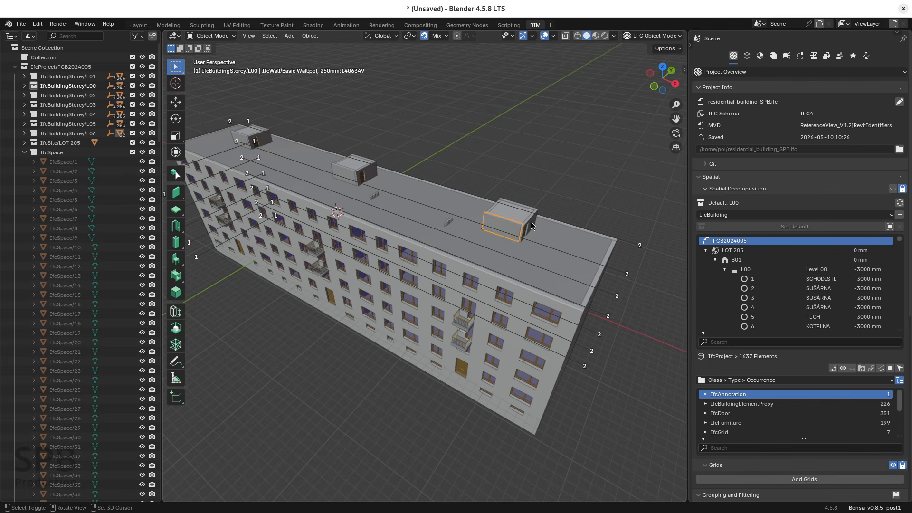
shift+click(530, 222)
shift+click(511, 216)
shift+click(492, 209)
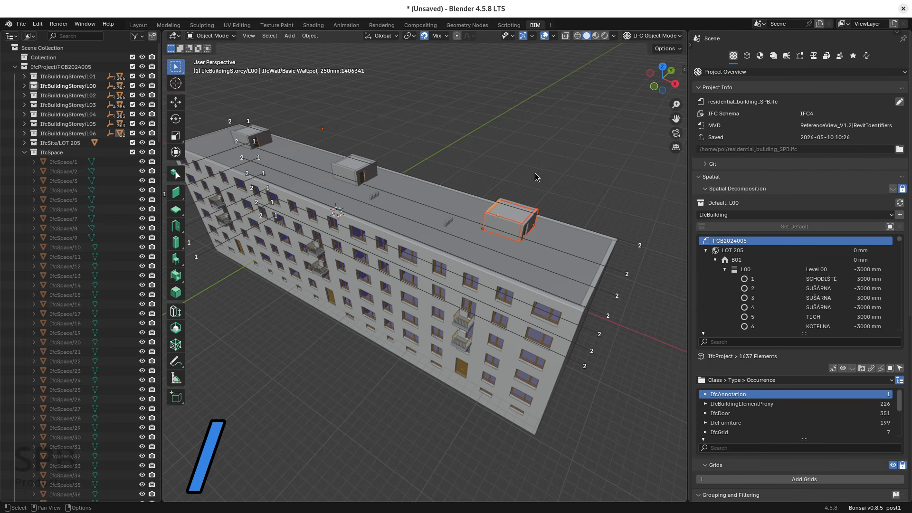
- Isolate the selected rooftop elements in local view, examine them from the doorway side, and return to the whole model
key(KP_Divide)
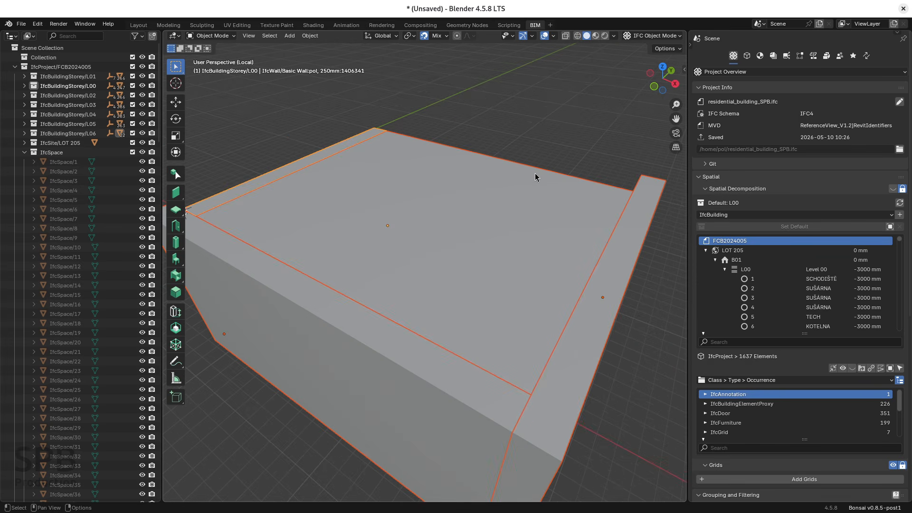
scroll(423, 236, down, 6)
middle_drag(410, 249, 392, 265)
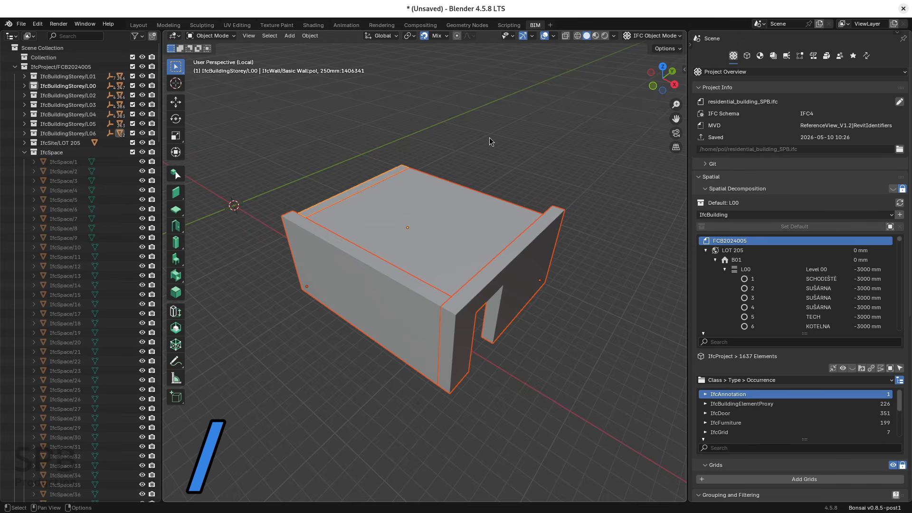
key(KP_Divide)
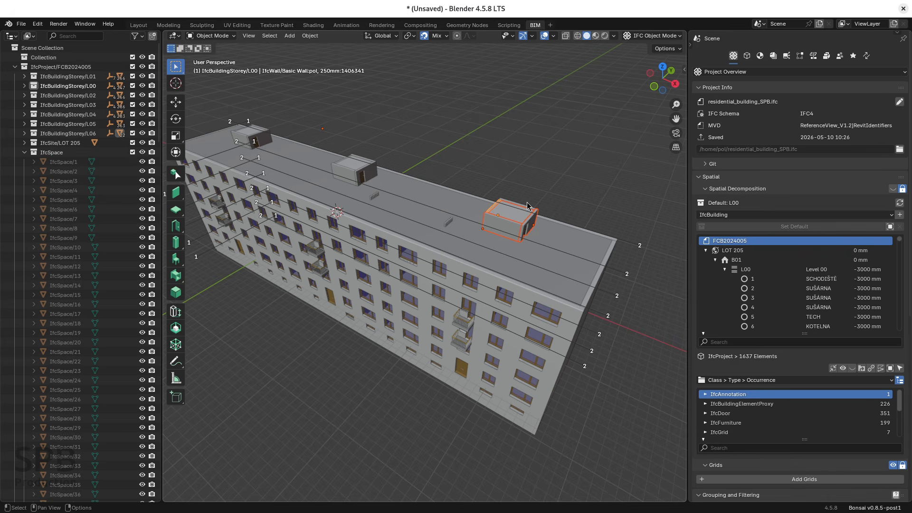
- Isolate the same rooftop elements once more, inspect their walls and door opening, and bring back the full building
key(KP_Divide)
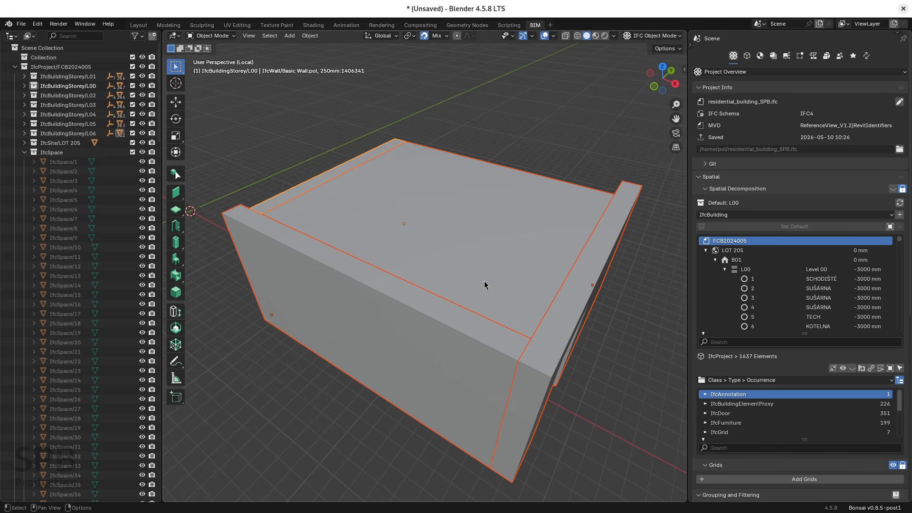
middle_drag(483, 280, 431, 245)
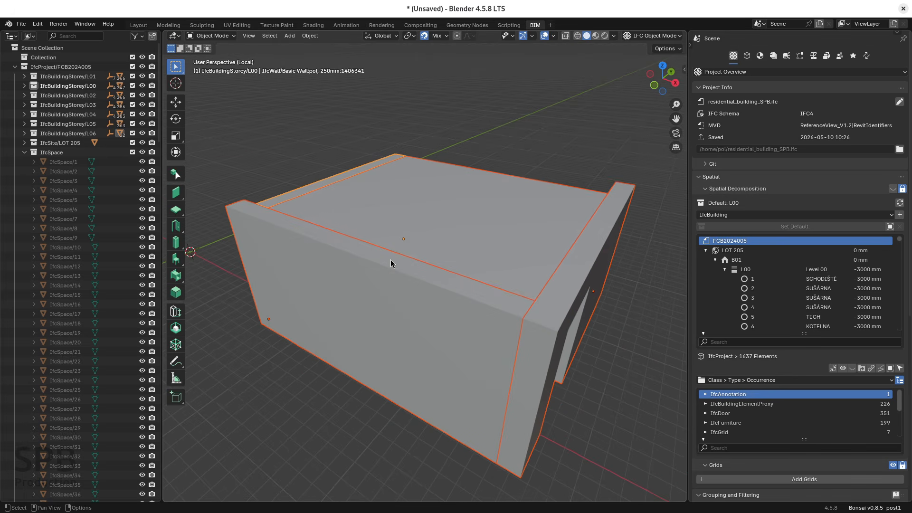
scroll(453, 289, down, 2)
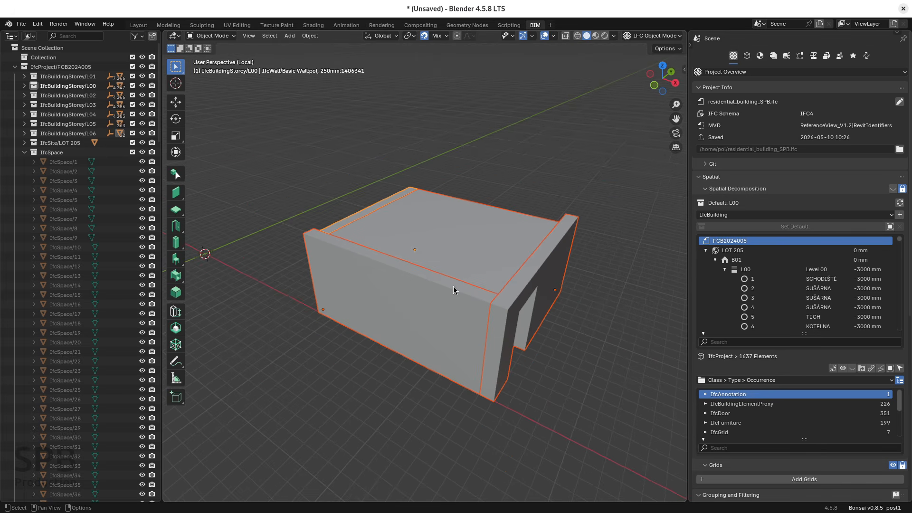
key(KP_Divide)
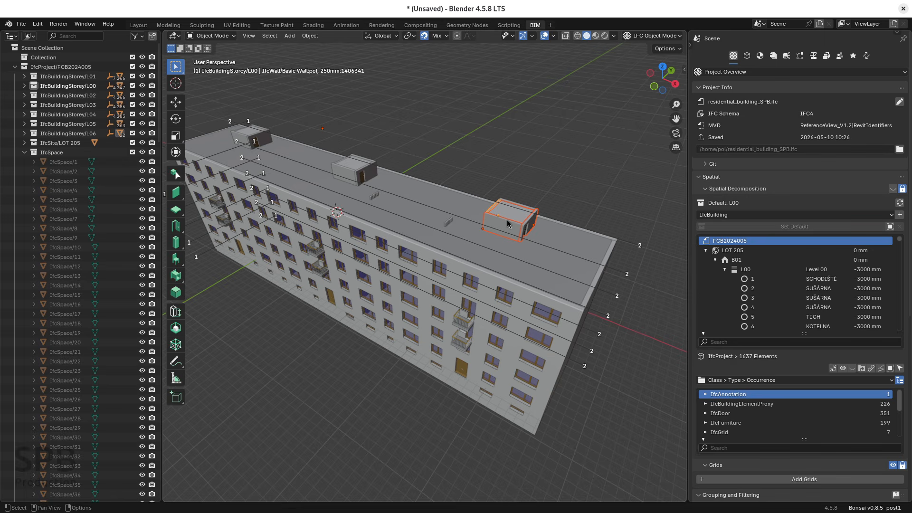
- Hide the selected rooftop elements, the roof slab and the floor slab beneath it to expose the top-storey rooms
key(h)
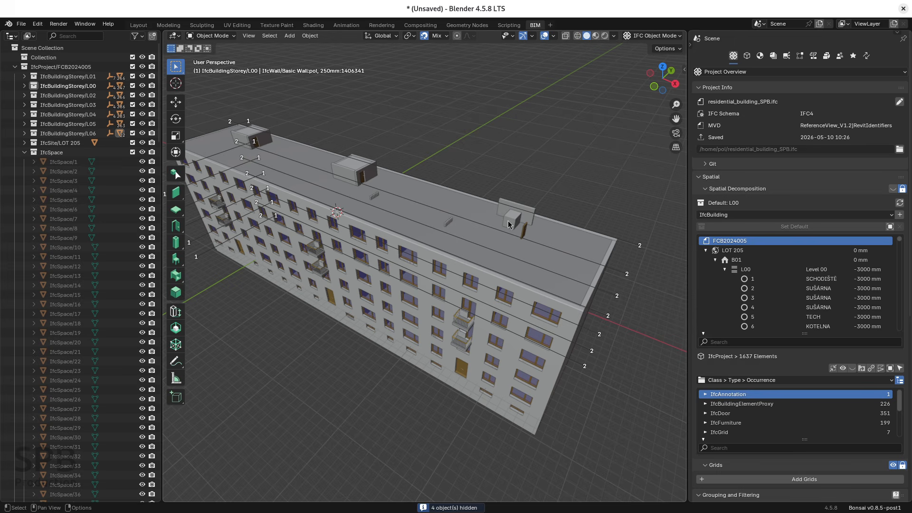
click(481, 240)
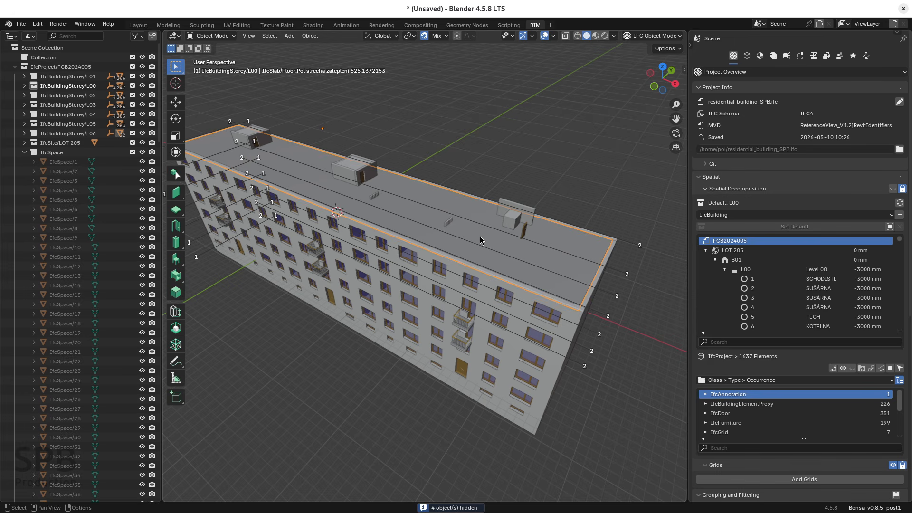
key(h)
click(482, 260)
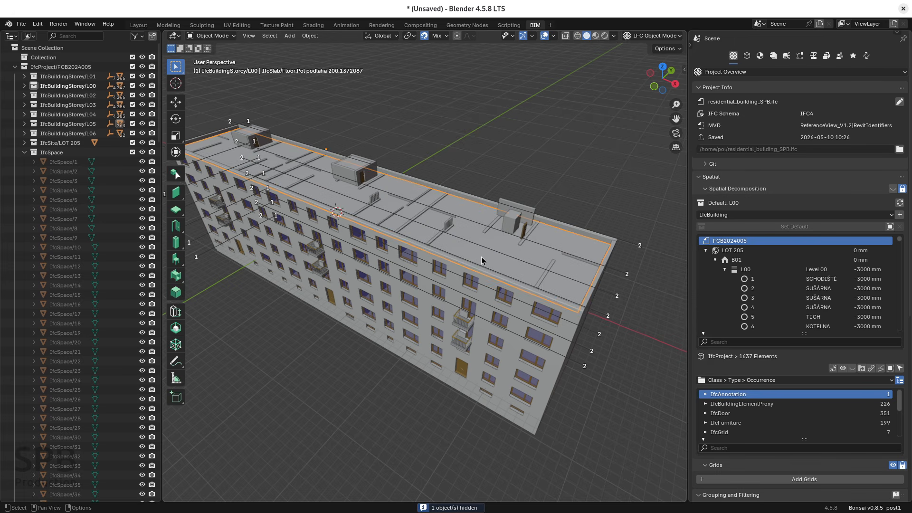
middle_drag(482, 260, 488, 289)
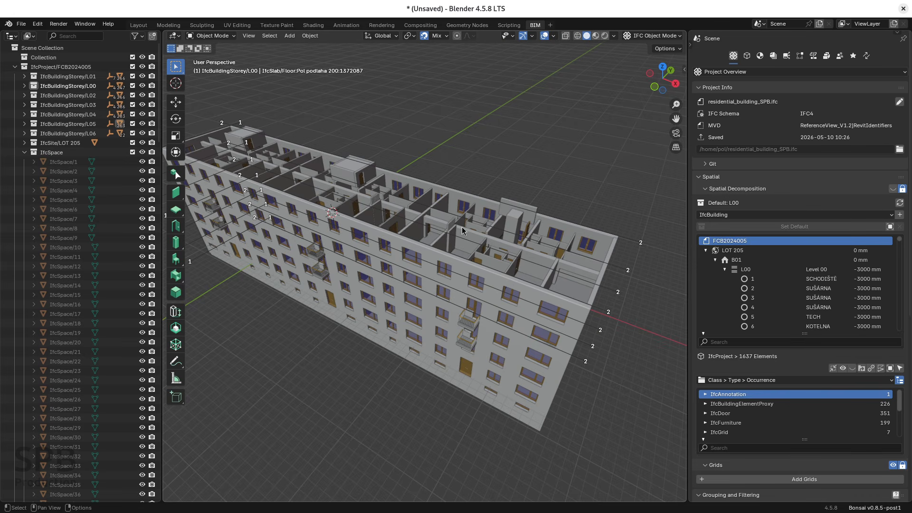
- Show all hidden objects again and clear the selection
key(alt+h)
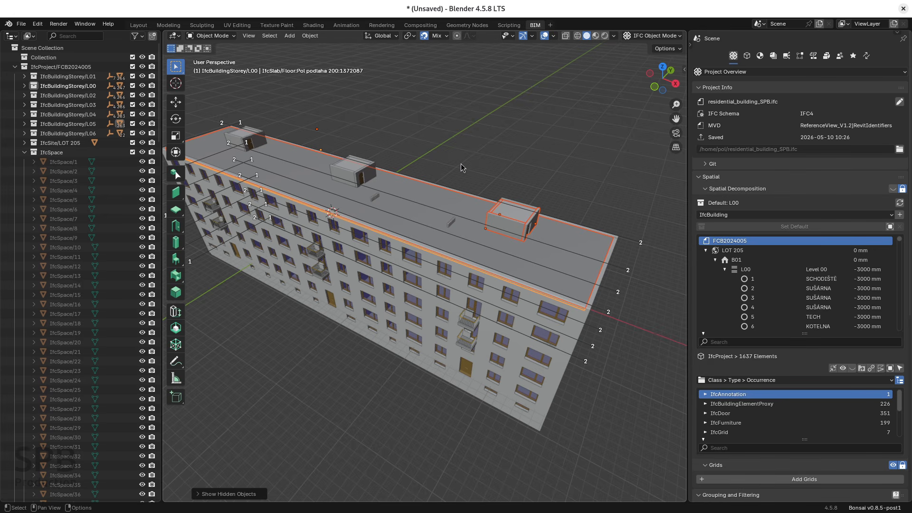
shift+middle_drag(426, 337, 451, 339)
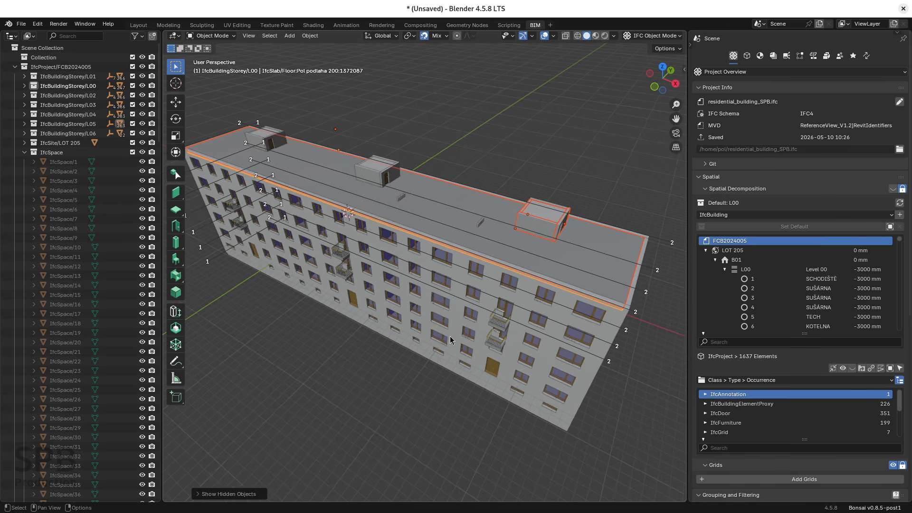
click(441, 398)
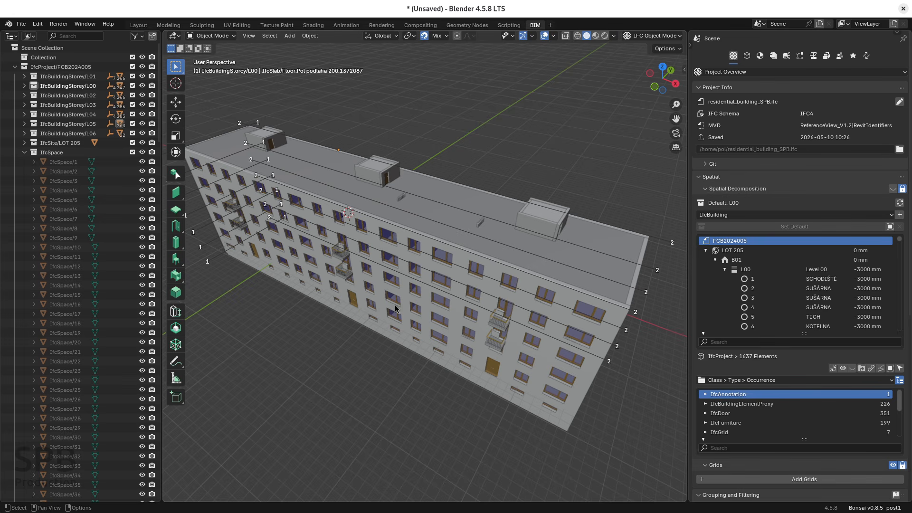
middle_drag(398, 277, 422, 287)
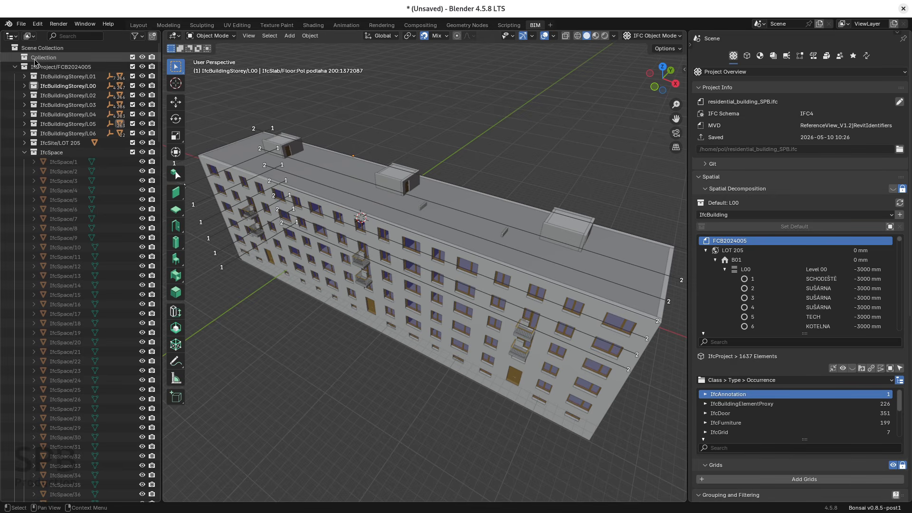
- Collapse the IfcSpace collection and hide building storeys L06, L05 and L04 in the viewport
click(24, 152)
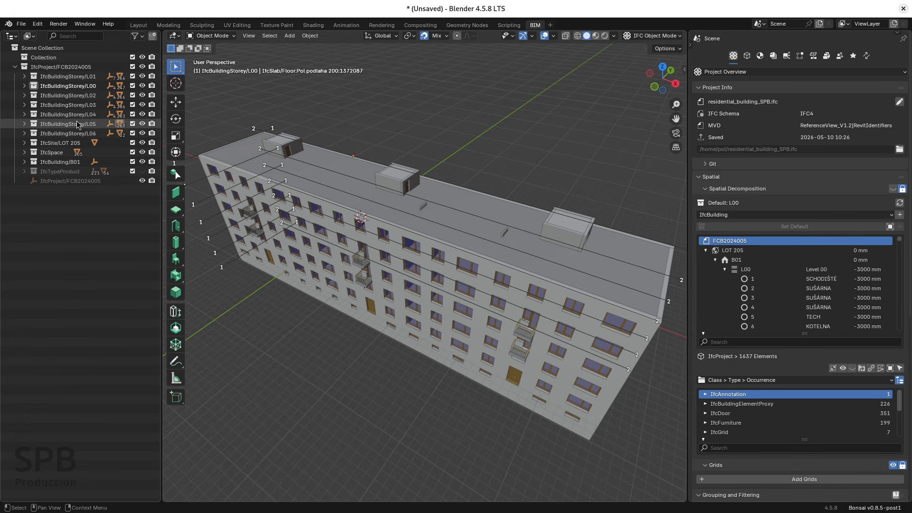
click(142, 133)
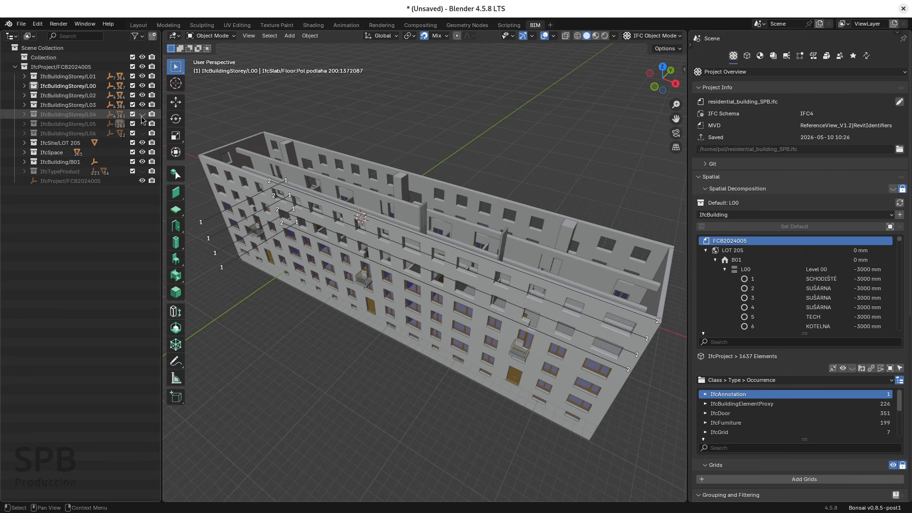
click(142, 115)
middle_drag(390, 218, 430, 212)
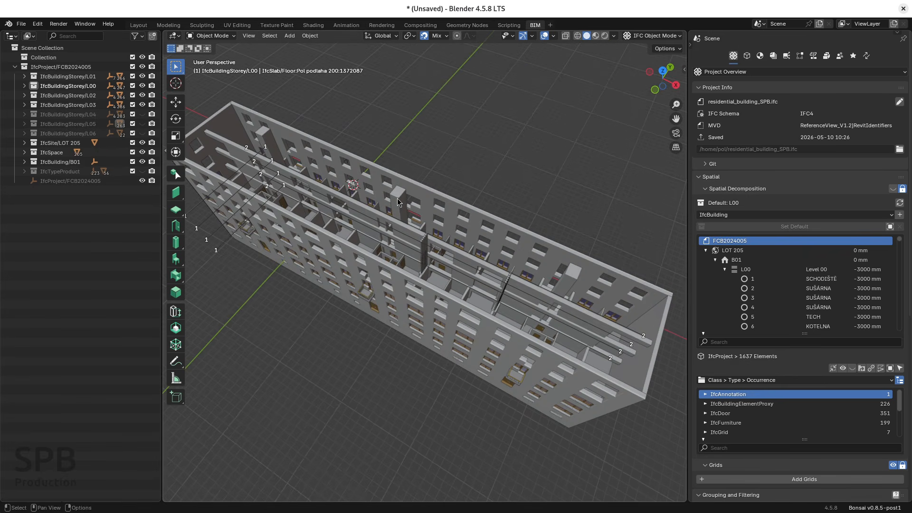
- Make building storeys L04, L05 and L06 visible again and undo the last operation
click(142, 114)
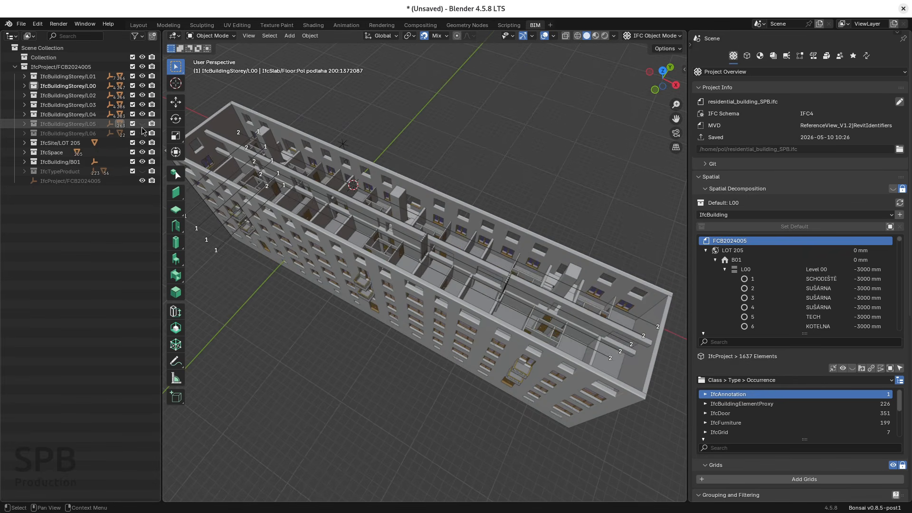
click(142, 124)
click(142, 133)
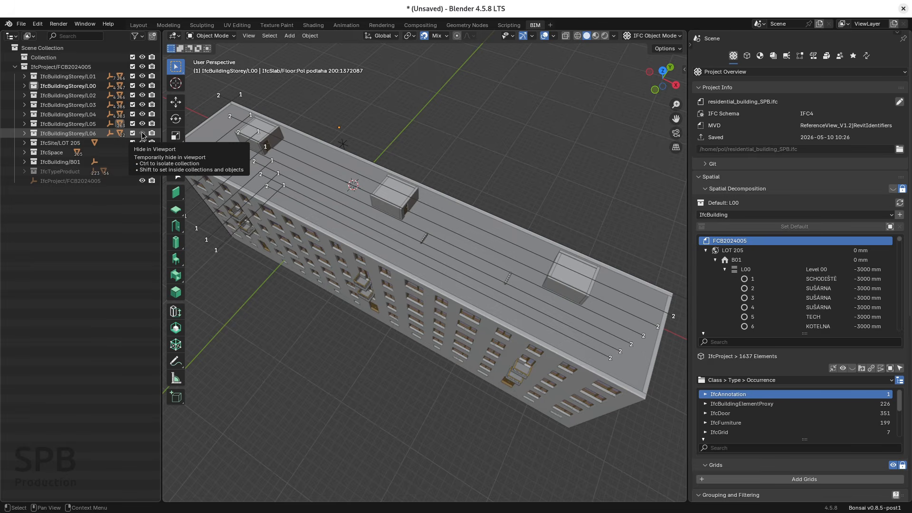
middle_drag(371, 227, 387, 229)
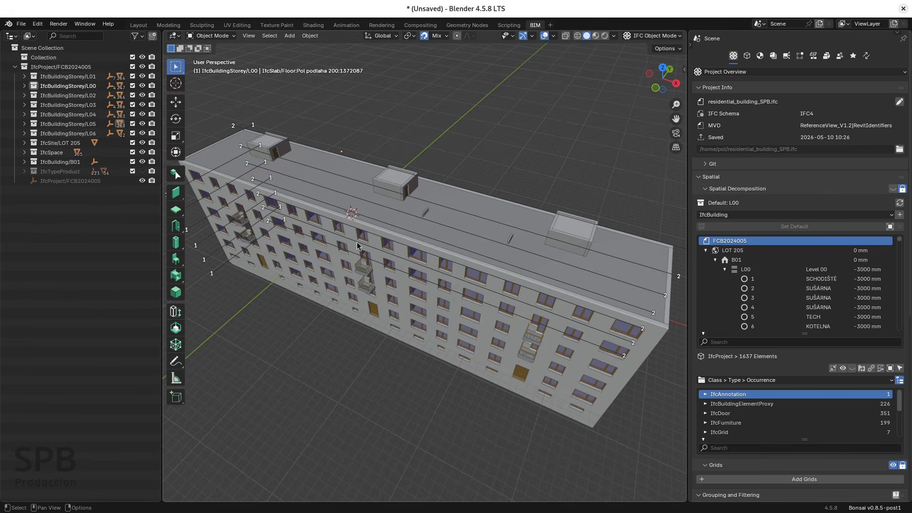
key(ctrl+z)
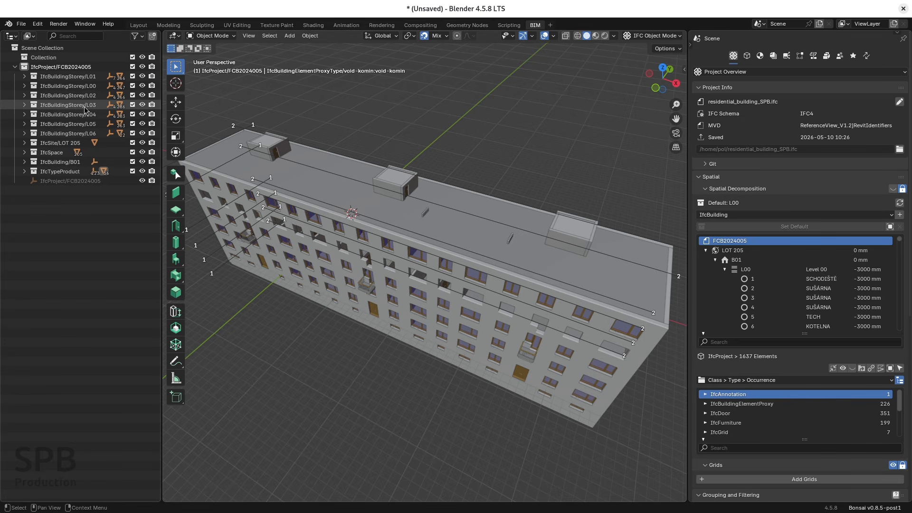
- Isolate building storey L03, examine its floor layout, and bring all collections back into view
ctrl+click(142, 106)
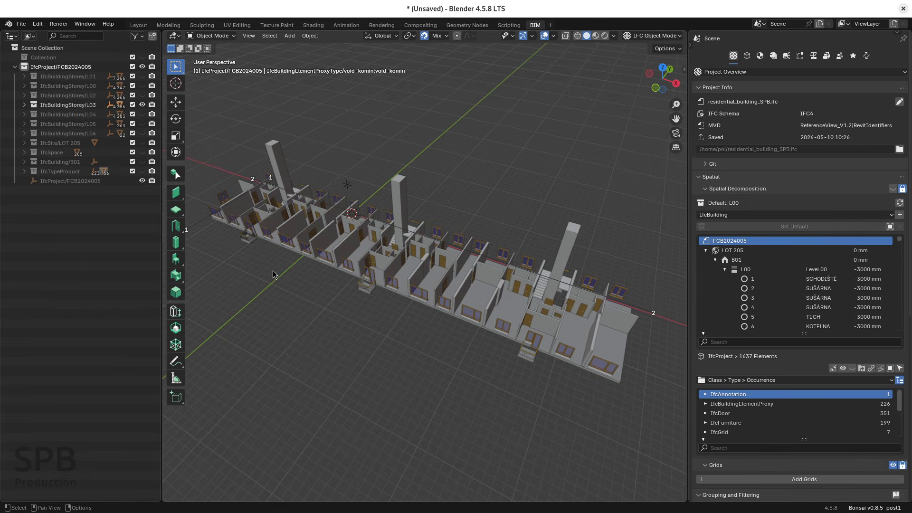
middle_drag(405, 295, 395, 272)
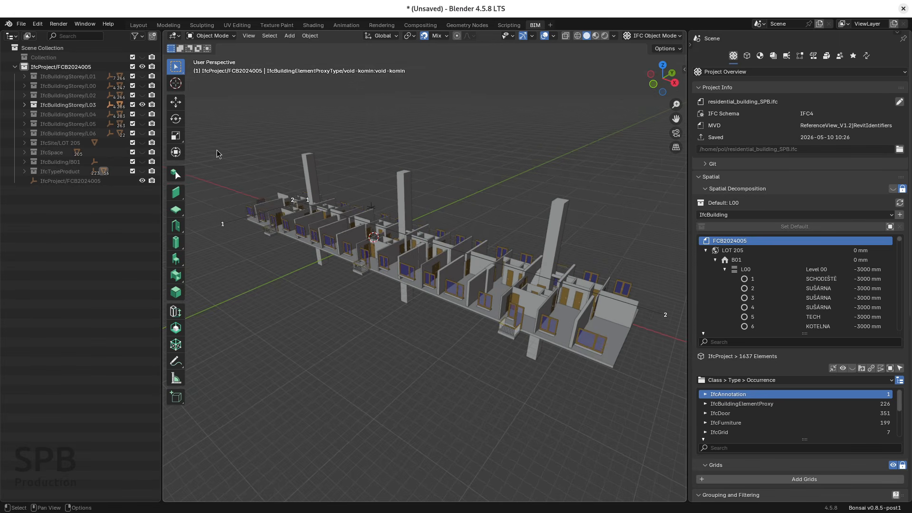
ctrl+click(142, 105)
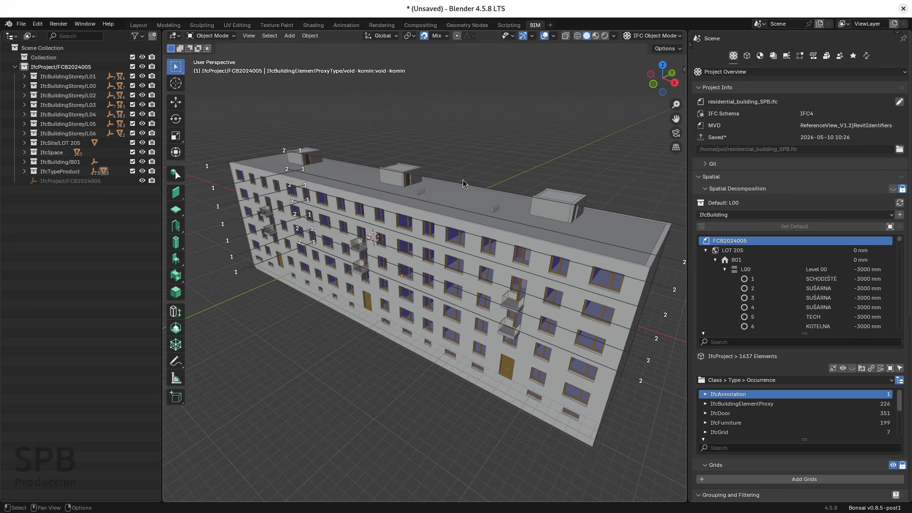
- Examine the whole building in the standard top, front and right orthographic views, ending in the front view
middle_drag(446, 184, 414, 198)
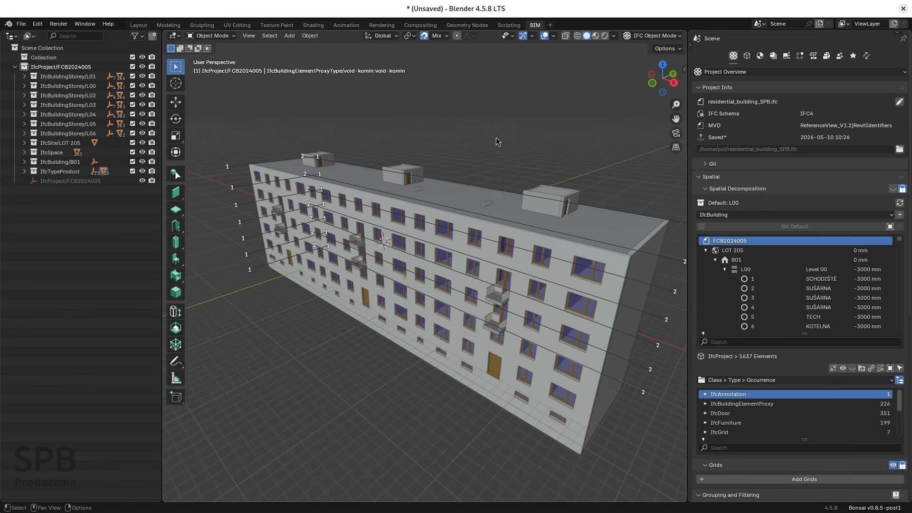
key(KP_7)
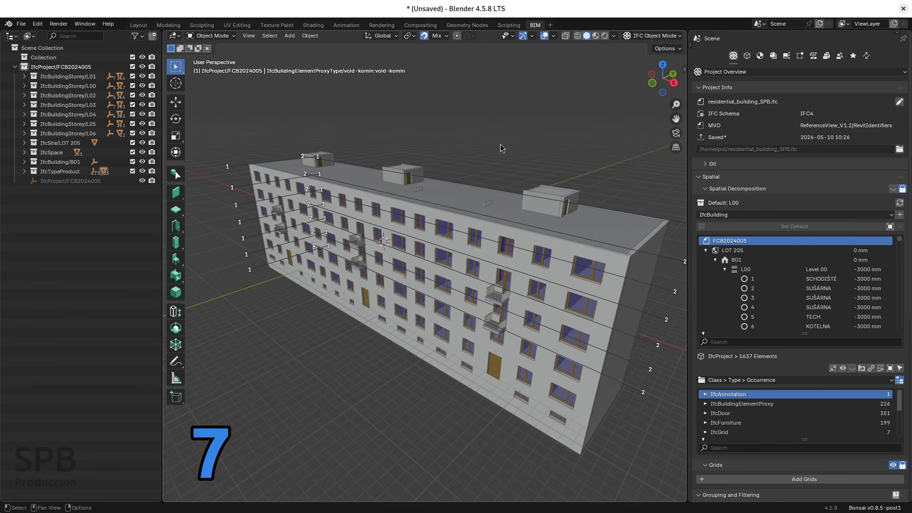
scroll(500, 144, down, 2)
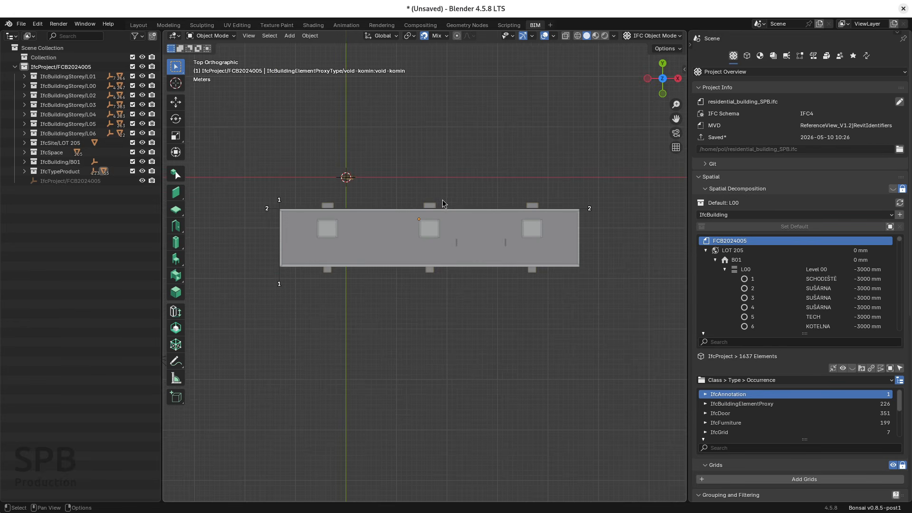
scroll(355, 205, up, 2)
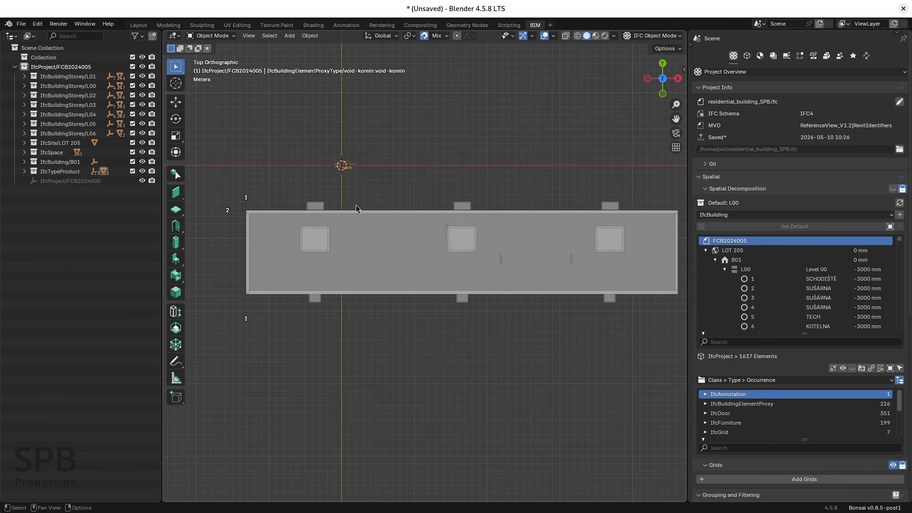
key(KP_1)
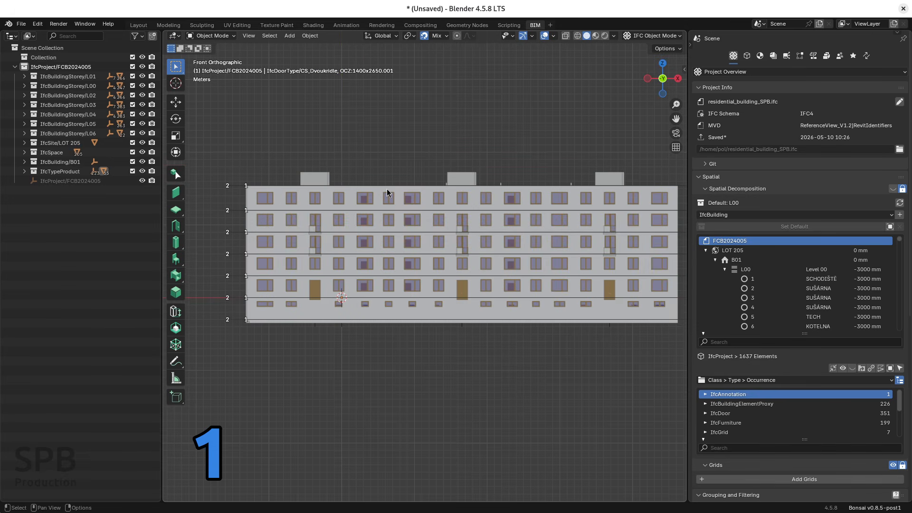
scroll(387, 188, down, 3)
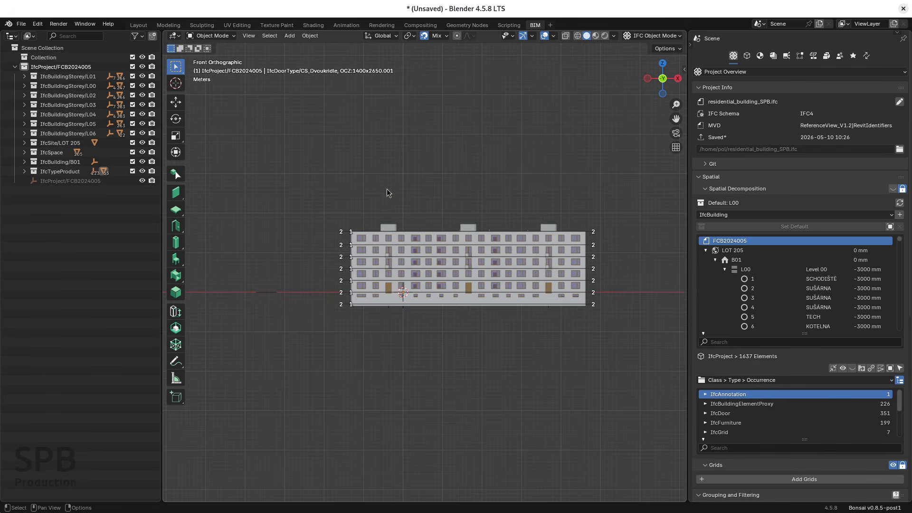
key(KP_3)
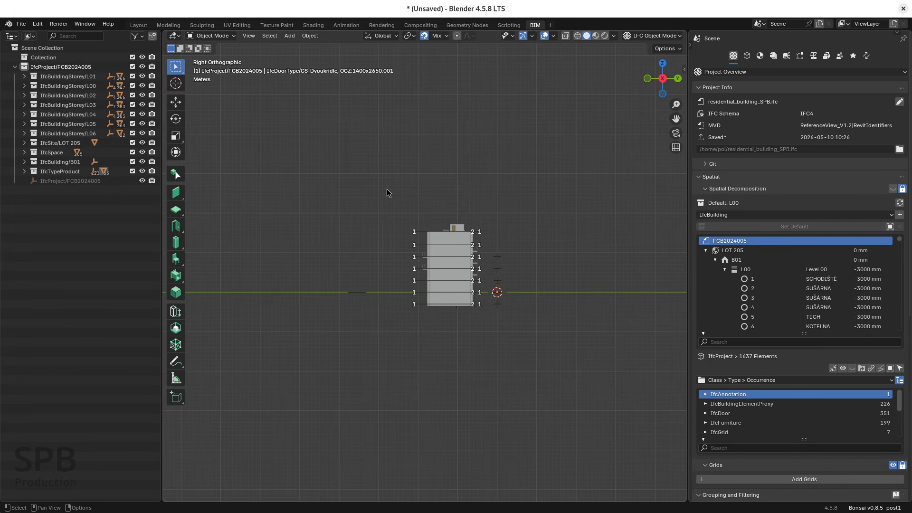
key(KP_1)
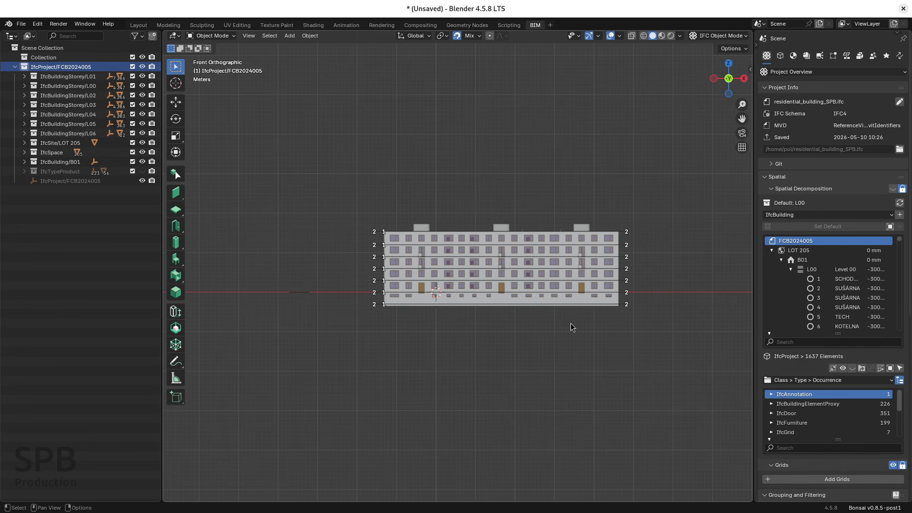
- Compare the perspective and orthographic projections of the building from an angled view, ending in perspective
middle_drag(583, 297, 546, 386)
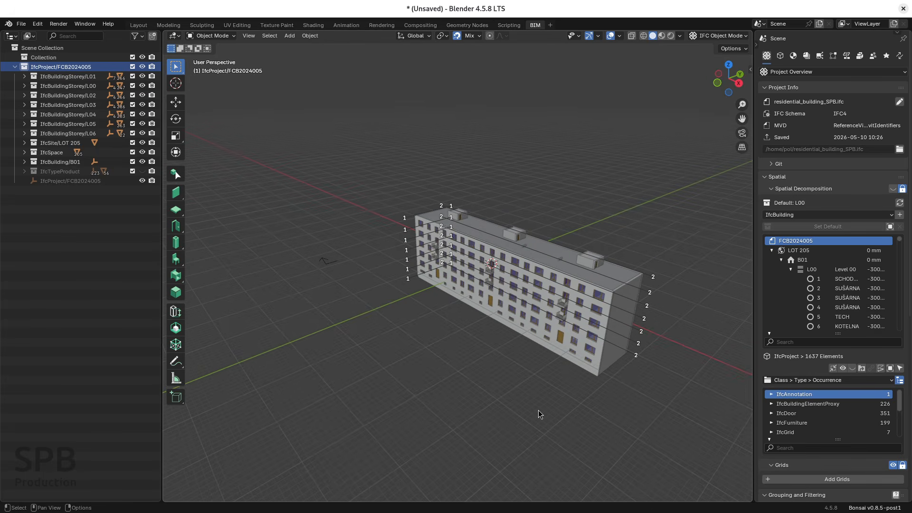
key(KP_5)
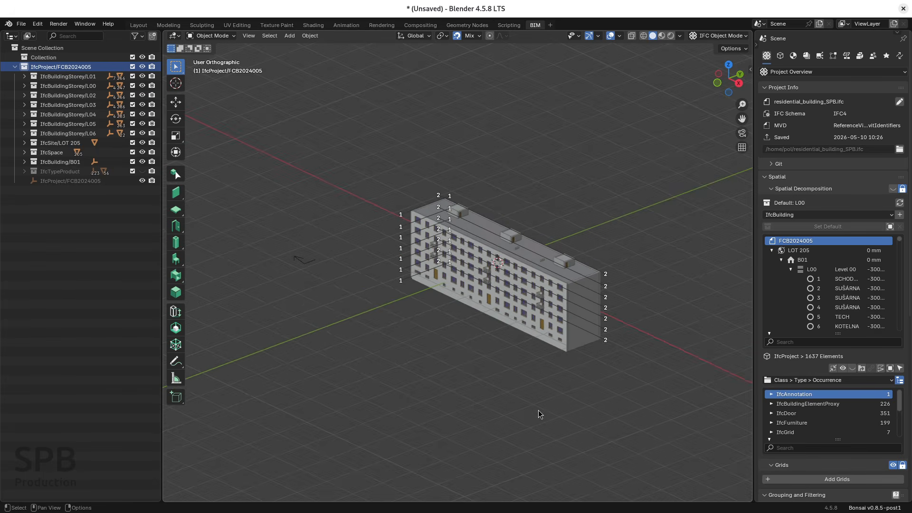
scroll(537, 409, up, 5)
key(KP_5)
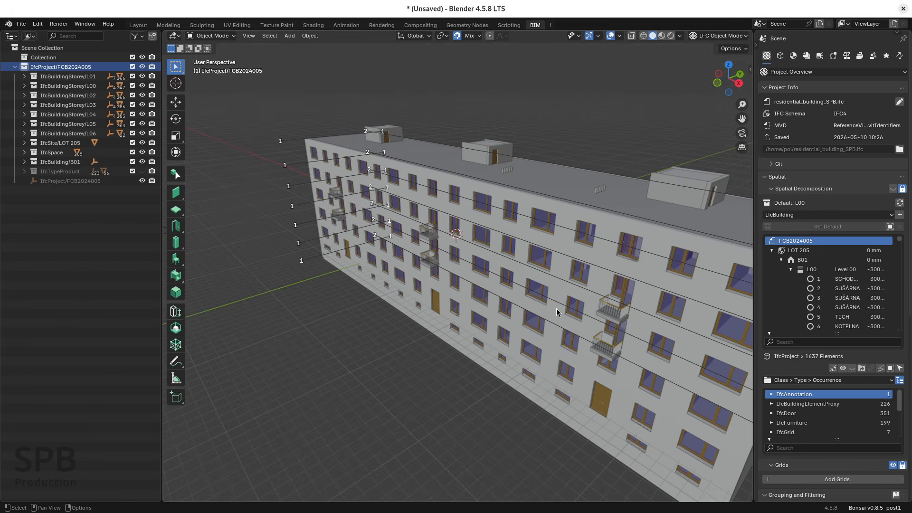
key(KP_5)
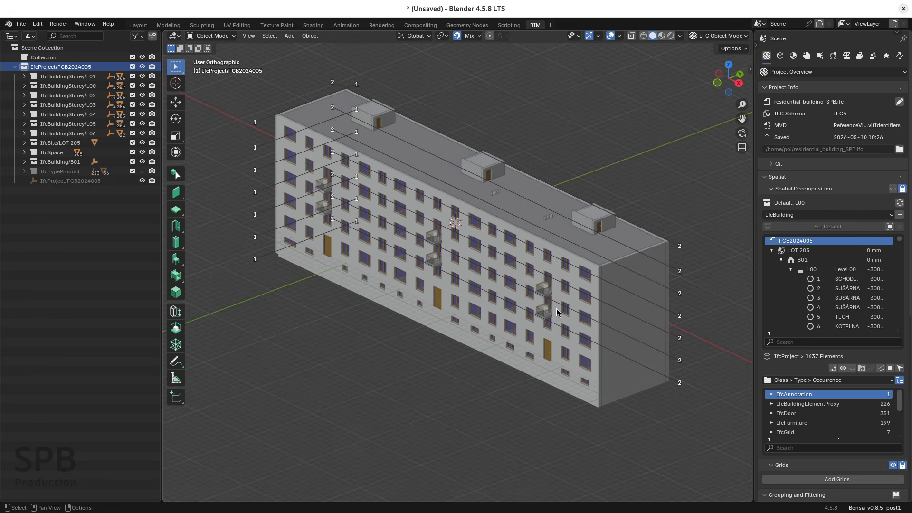
key(KP_5)
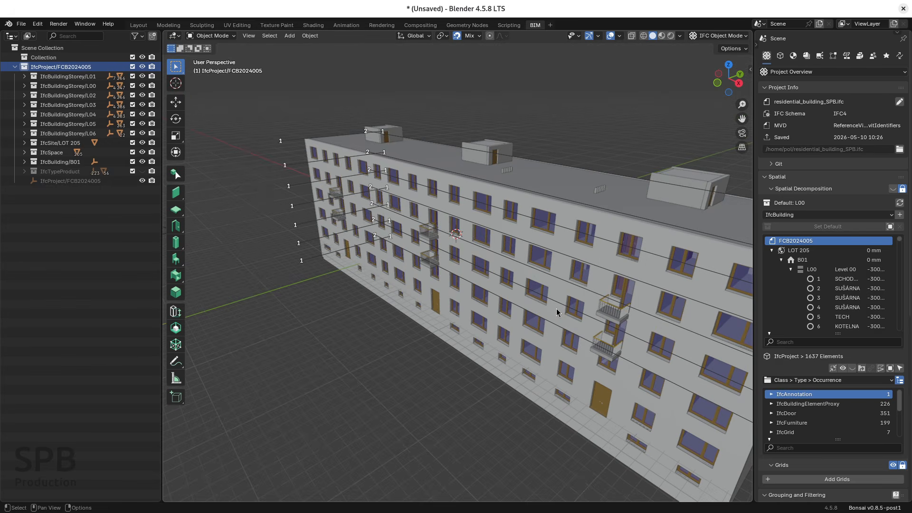
key(KP_5)
key(KP_5)
- Select the front entrance door nearest the building's near corner and frame the view on it before returning to the whole building
shift+middle_drag(559, 310, 517, 312)
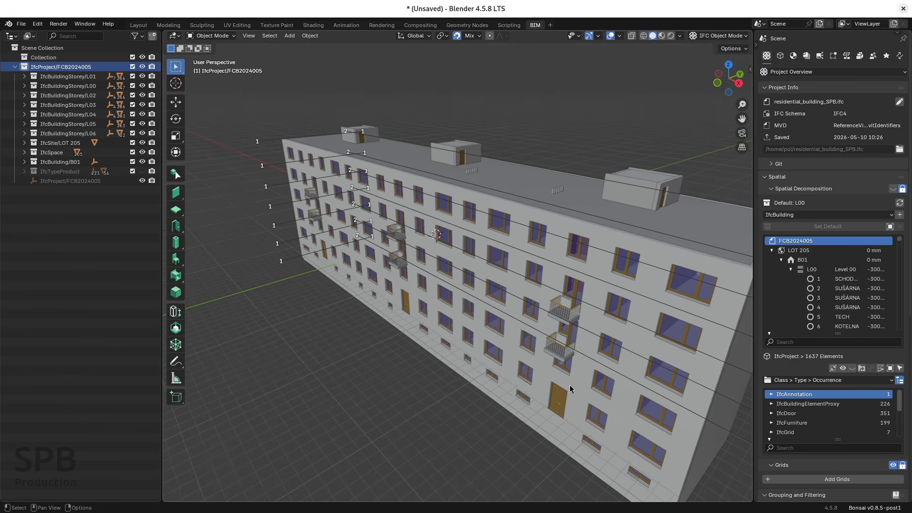
shift+middle_drag(569, 384, 553, 374)
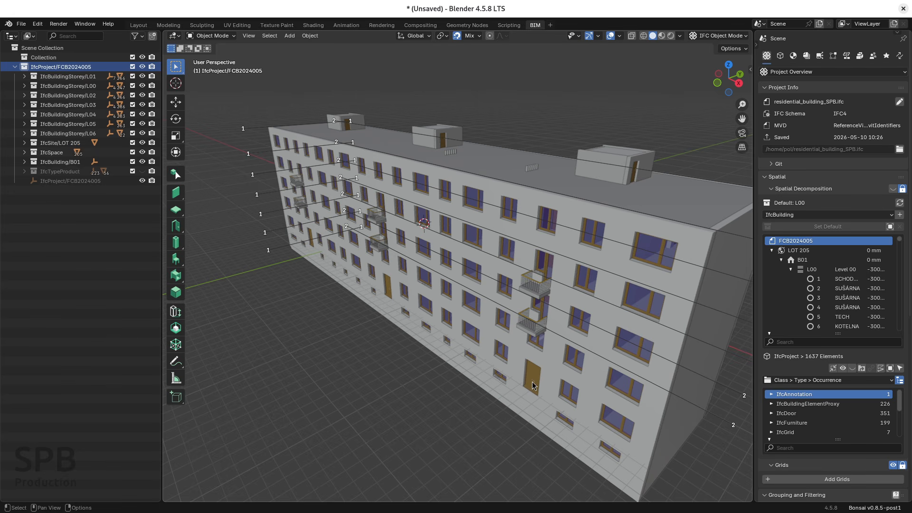
click(530, 382)
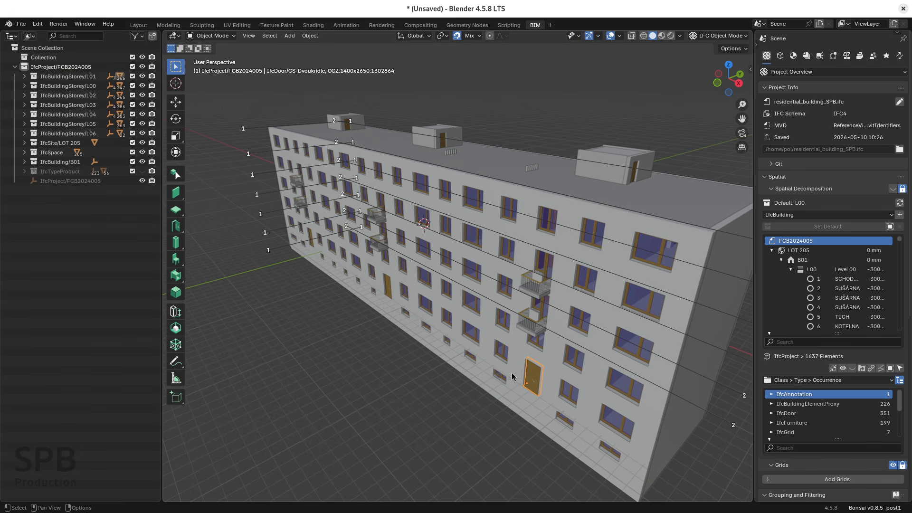
key(KP_Decimal)
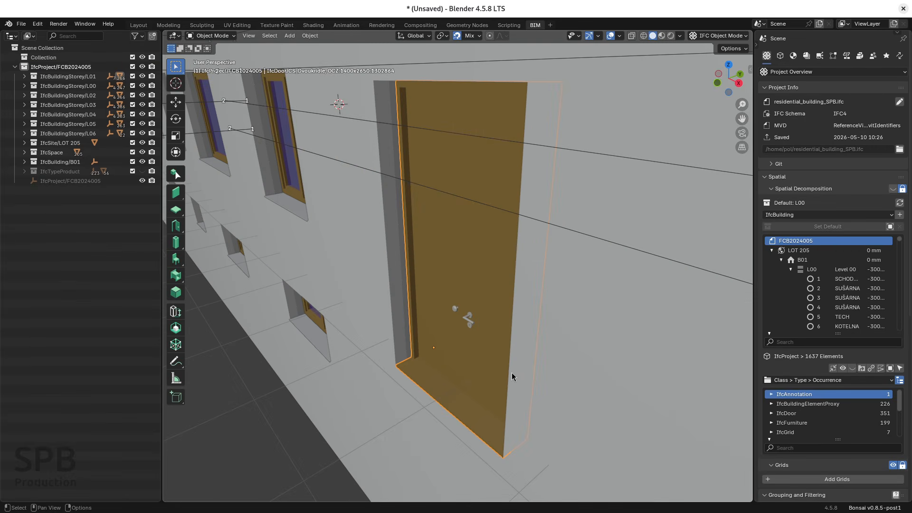
mouse_move(512, 373)
middle_down()
mouse_move(492, 362)
mouse_move(519, 368)
mouse_move(594, 354)
mouse_move(520, 354)
mouse_move(515, 371)
middle_up()
scroll(519, 354, down, 10)
scroll(375, 208, down, 8)
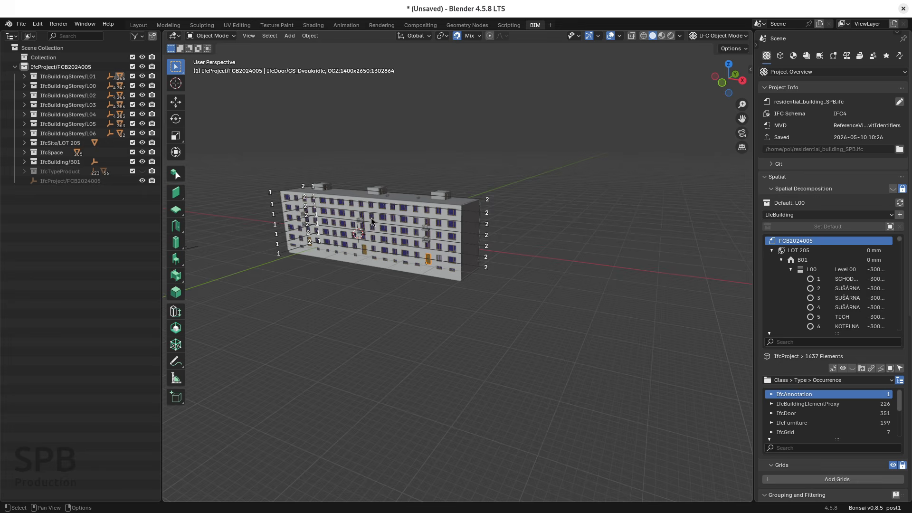
- Select a front facade window on storey L04, frame the view on it, and fit the whole model back into view
click(371, 218)
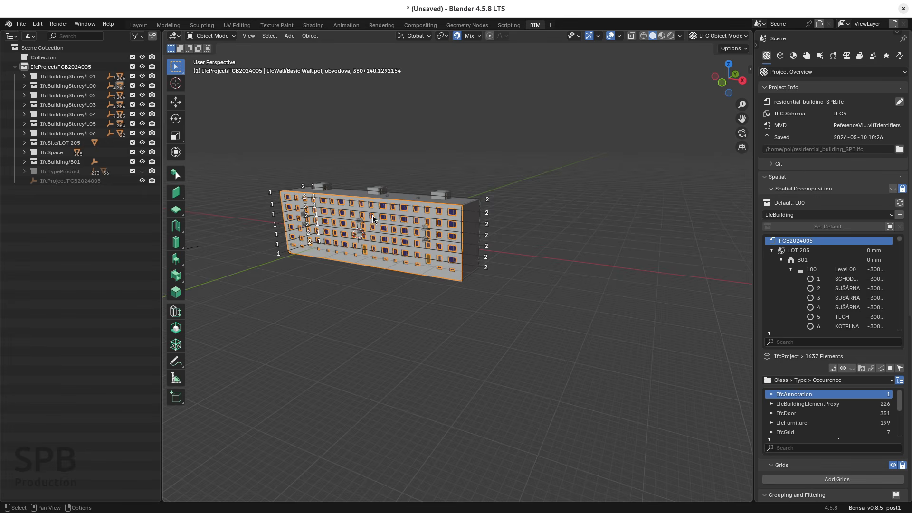
scroll(373, 219, up, 3)
click(372, 218)
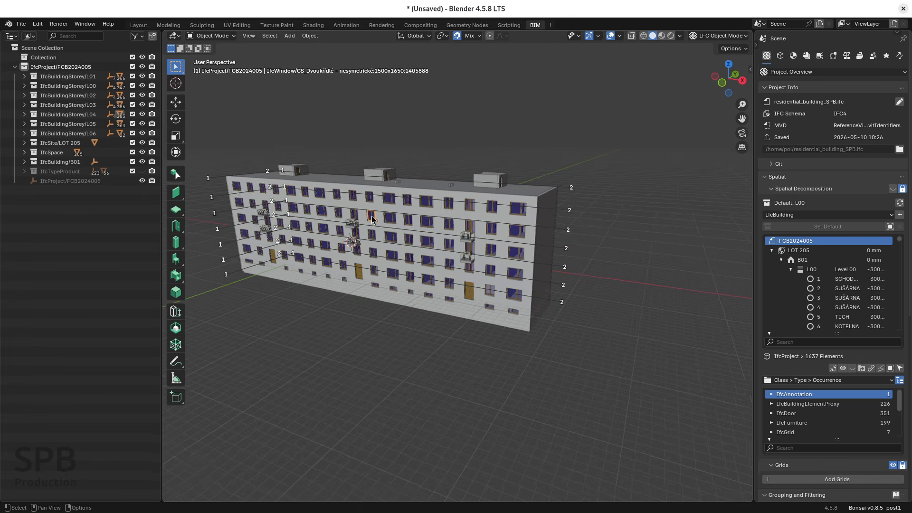
key(KP_Decimal)
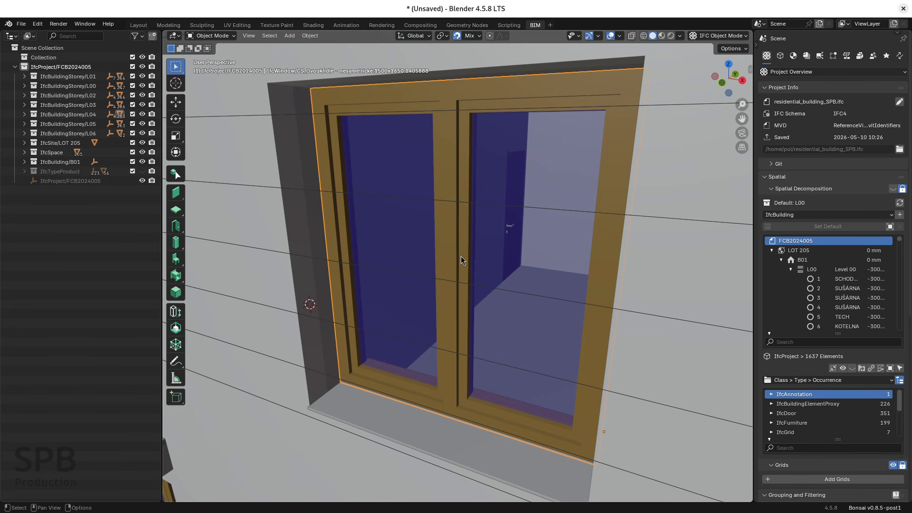
key(Home)
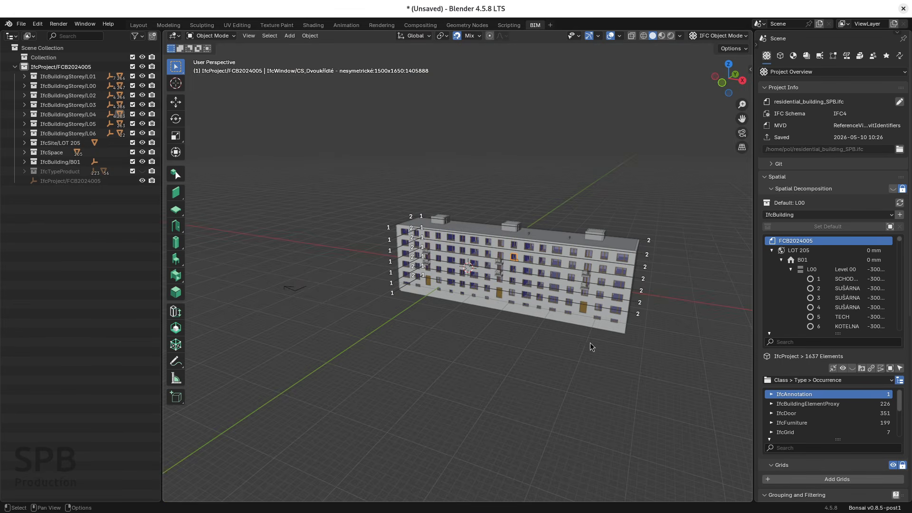
middle_drag(618, 347, 602, 350)
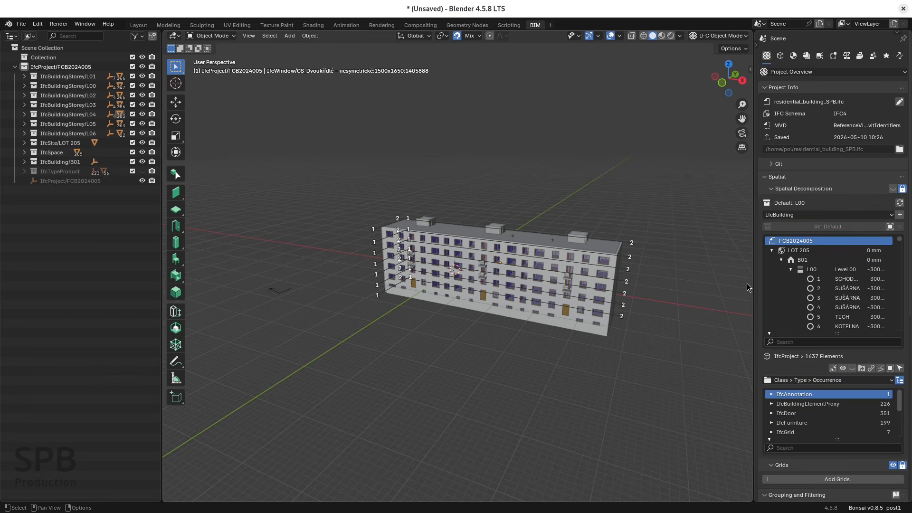
- Widen the properties editor and collapse Project Info, Spatial, Grouping and Filtering, Project Setup and Geometry in the Project Overview
drag(753, 287, 703, 287)
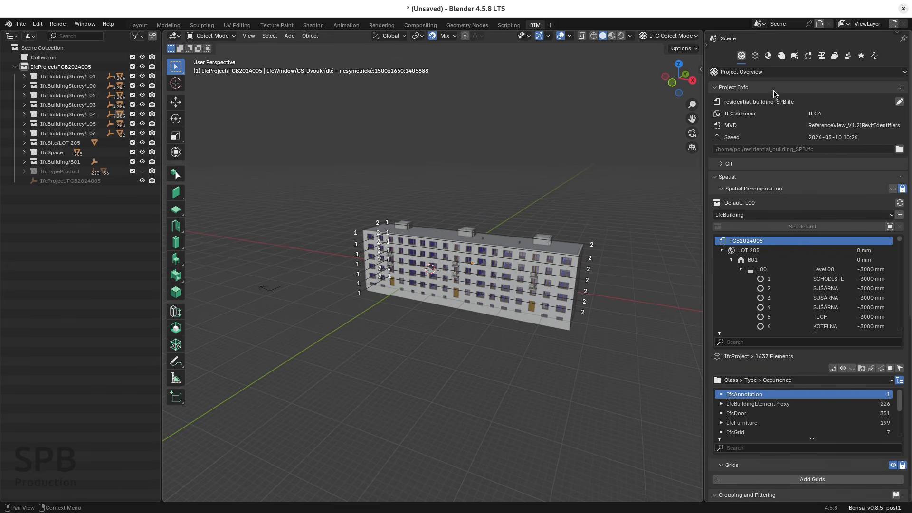
click(742, 56)
mouse_move(909, 242)
mouse_down()
mouse_move(905, 444)
mouse_move(911, 227)
mouse_up()
click(715, 89)
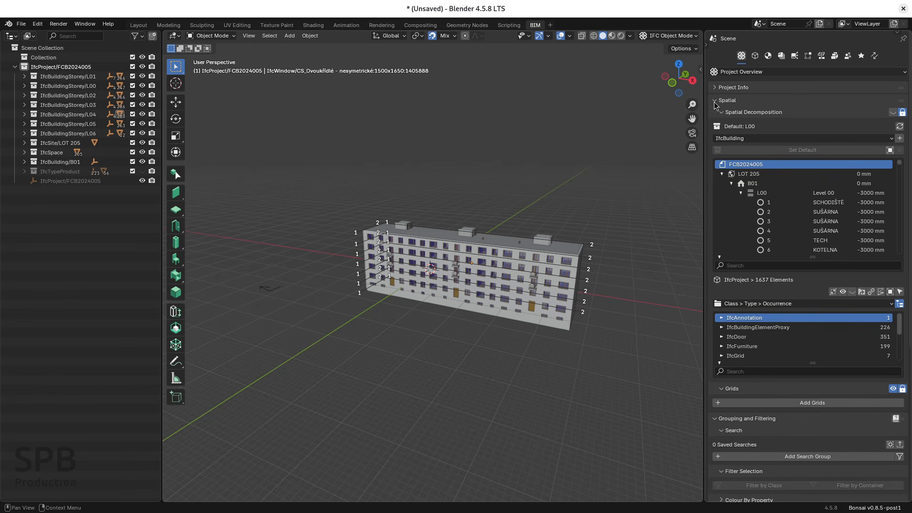
click(716, 101)
click(715, 114)
click(715, 126)
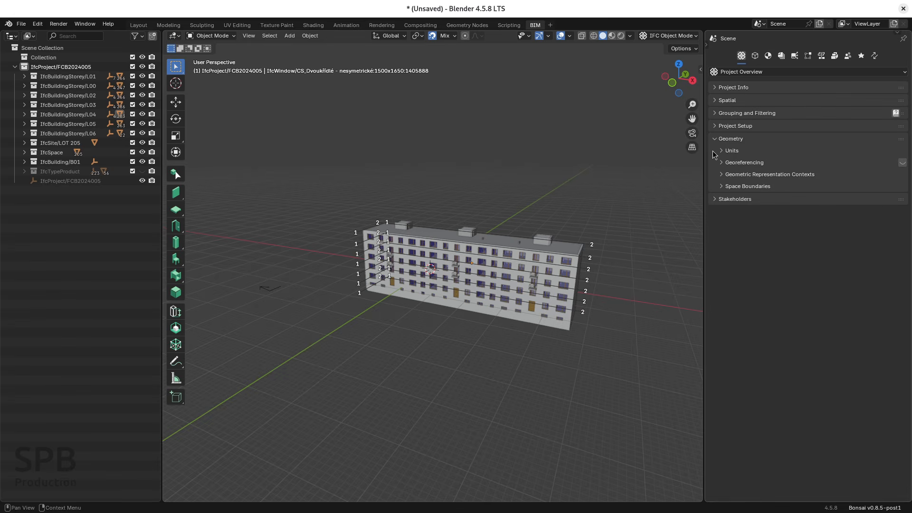
click(715, 139)
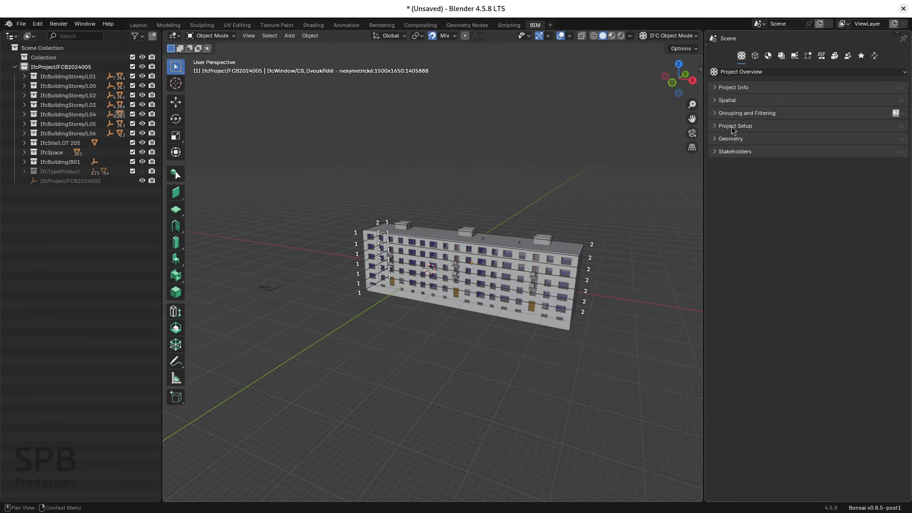
- Expand Project Info and Spatial, and collapse the Spatial Decomposition and Grids subsections
click(716, 88)
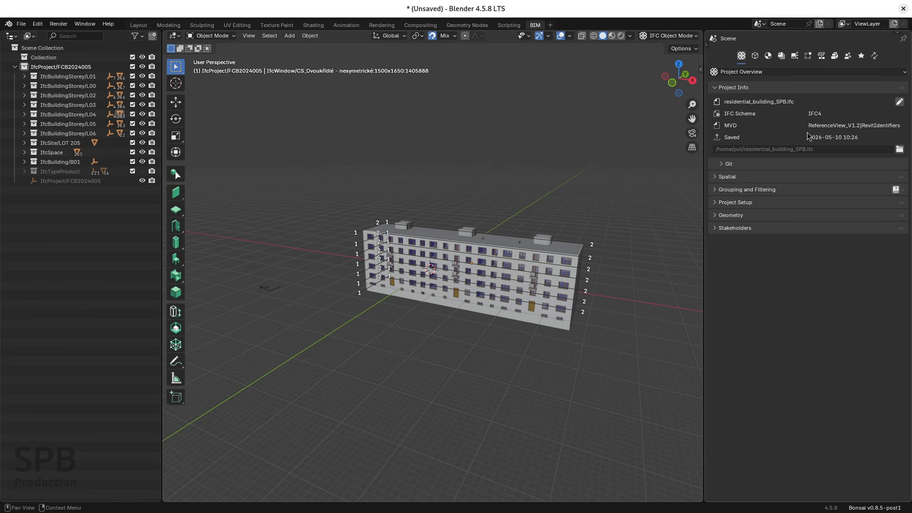
click(716, 178)
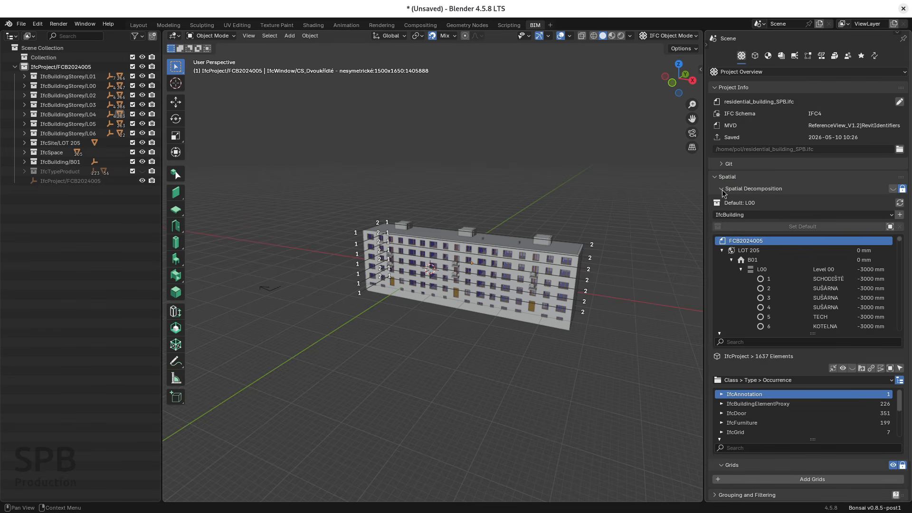
click(721, 190)
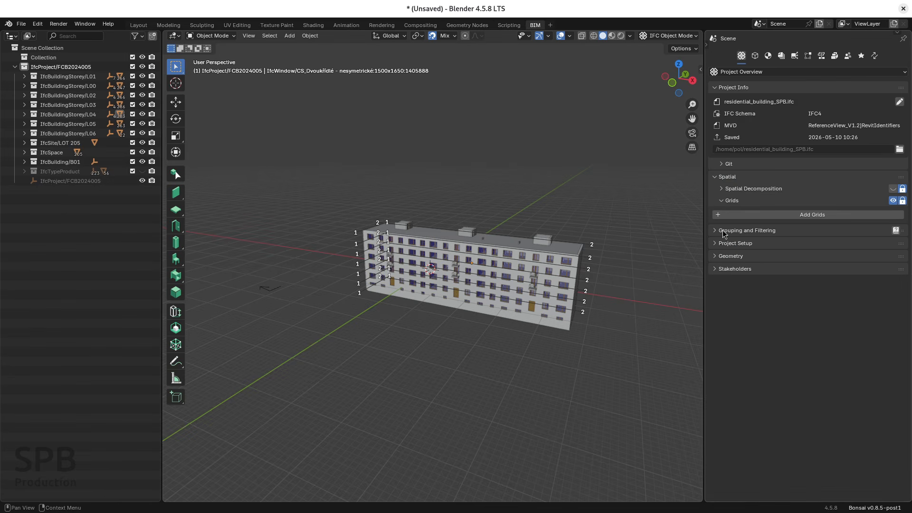
click(723, 201)
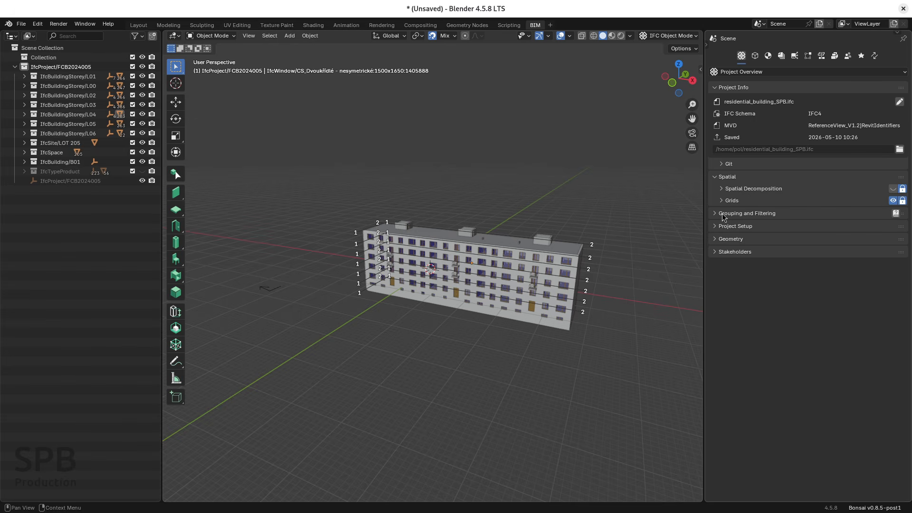
- Expand Spatial Decomposition and collapse storeys L01, L02 and L03 under building B01
click(722, 189)
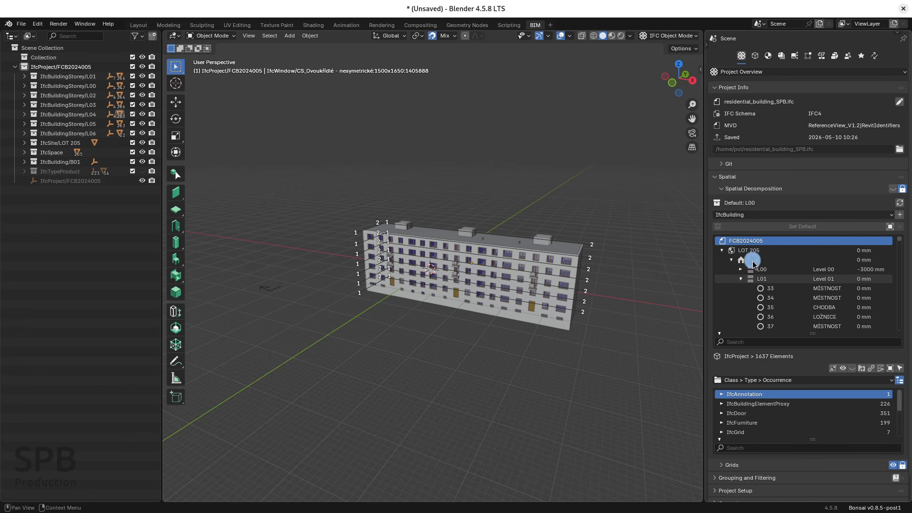
click(740, 278)
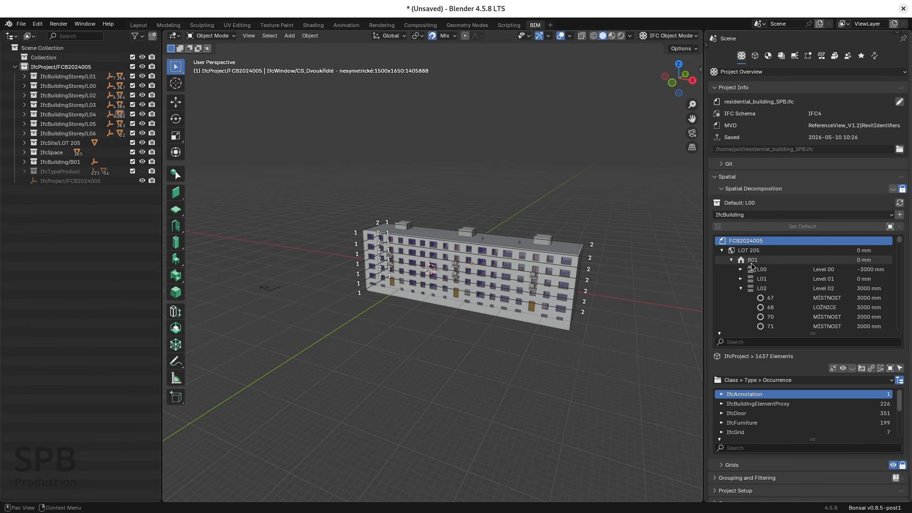
click(741, 288)
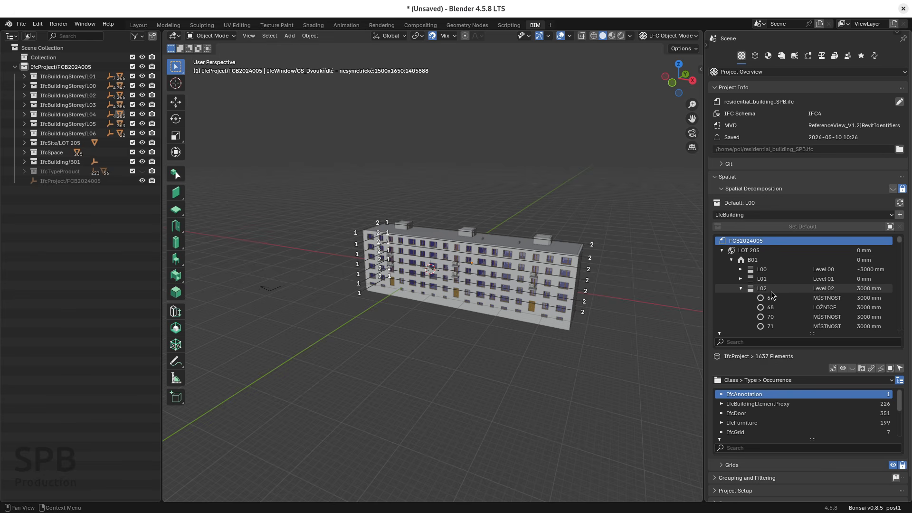
click(740, 288)
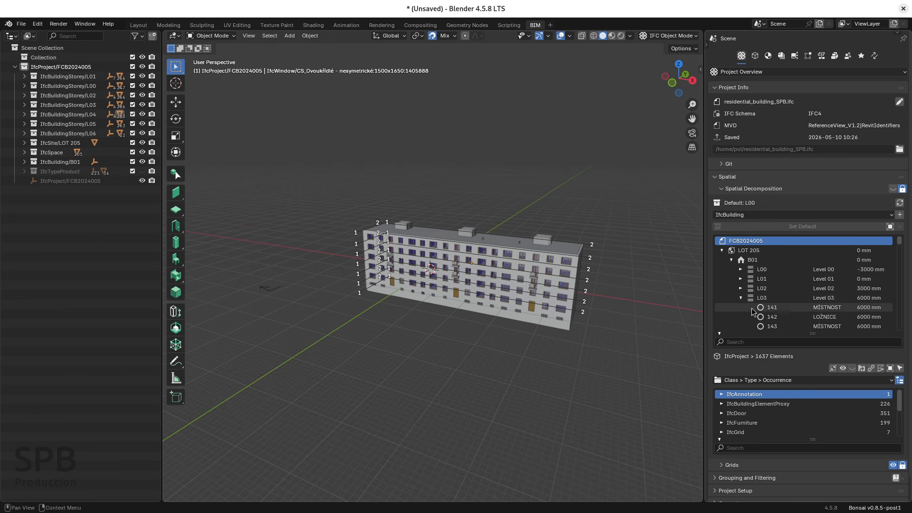
click(741, 297)
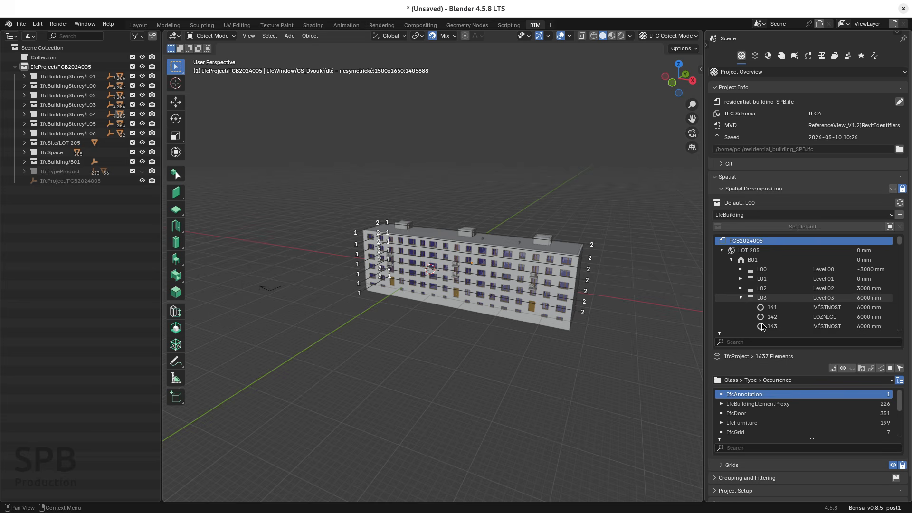
click(740, 298)
- Collapse storeys L04, L05 and L06 in the spatial tree so only the levels are listed
click(741, 307)
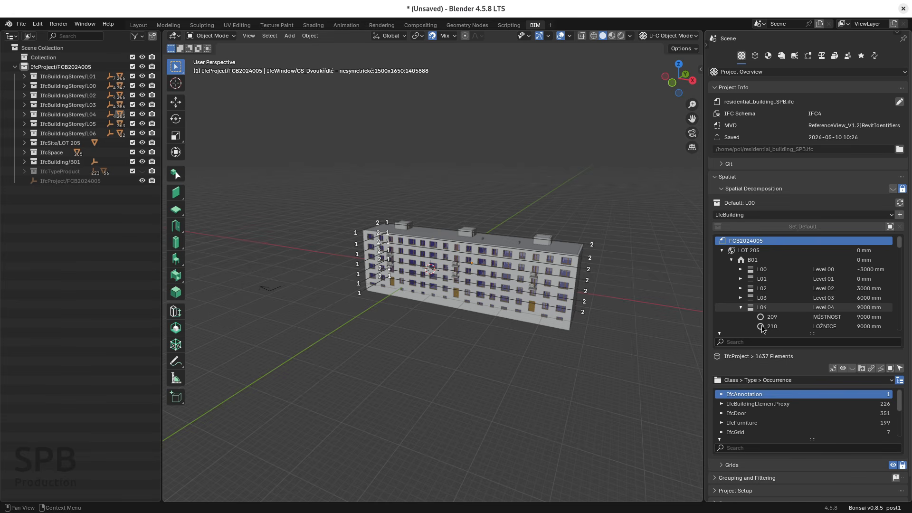
click(740, 308)
click(741, 316)
click(739, 317)
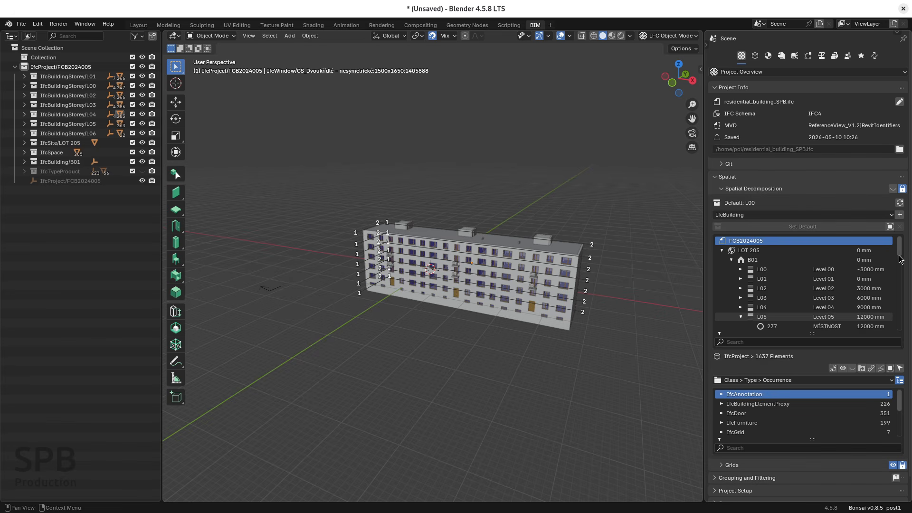
drag(899, 251, 899, 271)
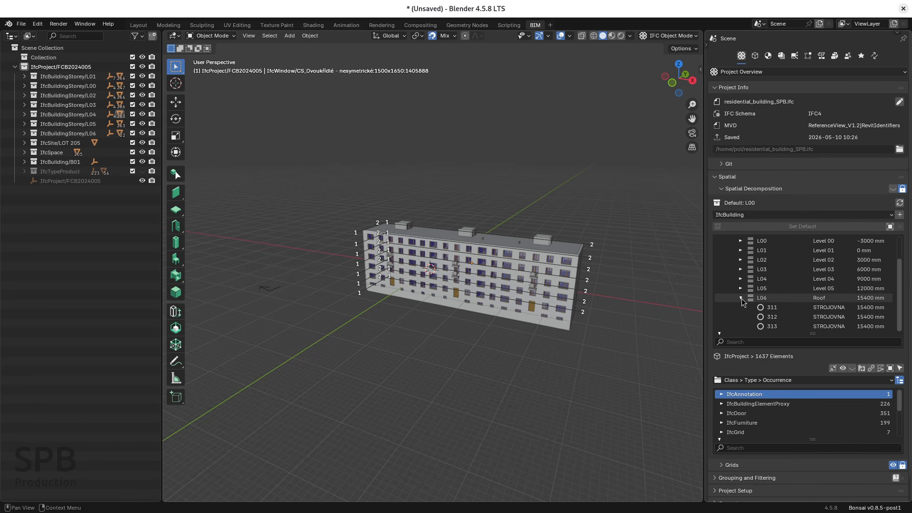
click(741, 307)
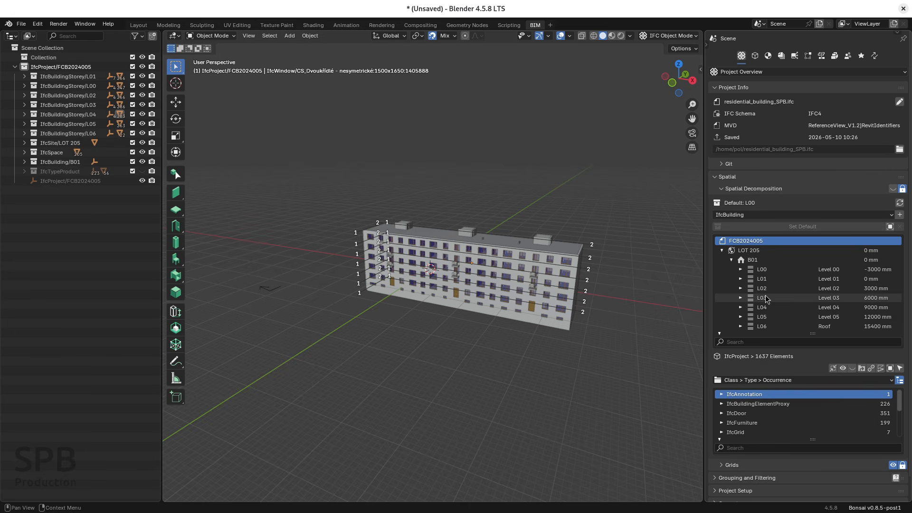
- Expand storey L04 in the spatial tree and look through the spaces it contains
click(741, 307)
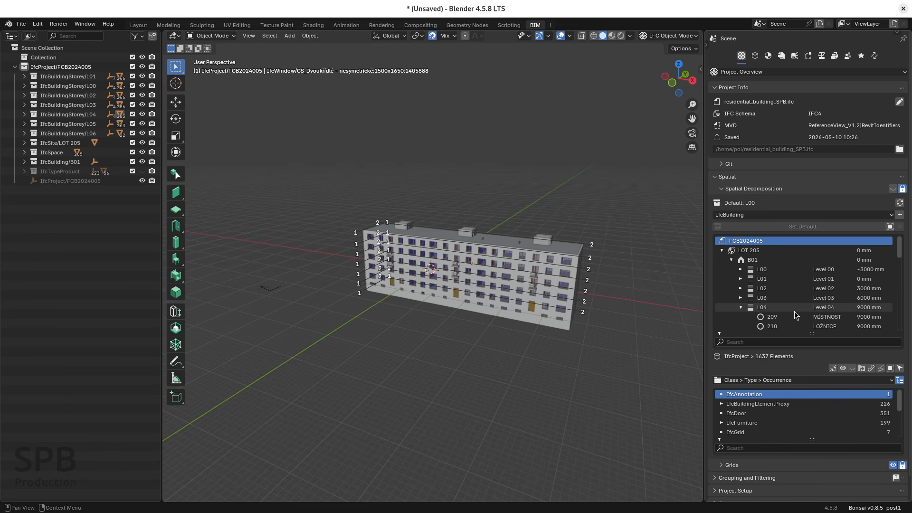
scroll(794, 311, down, 4)
scroll(788, 285, down, 3)
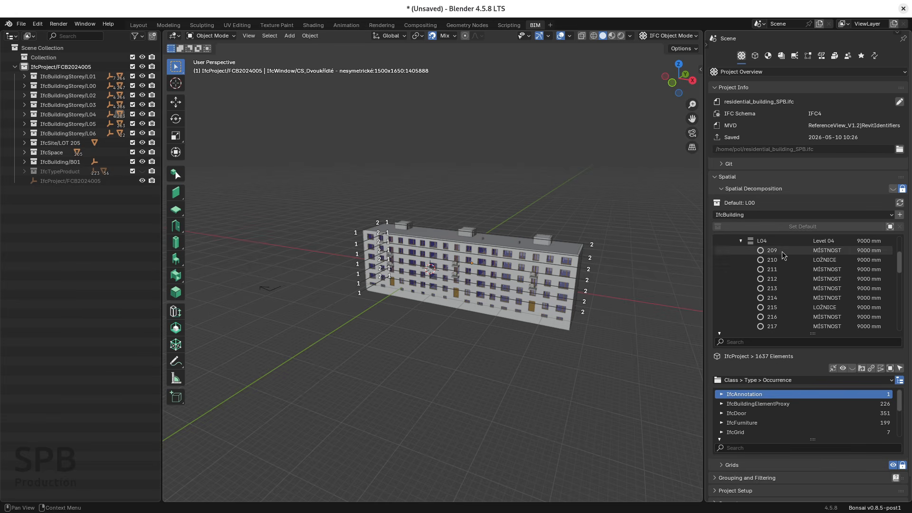
scroll(781, 299, down, 5)
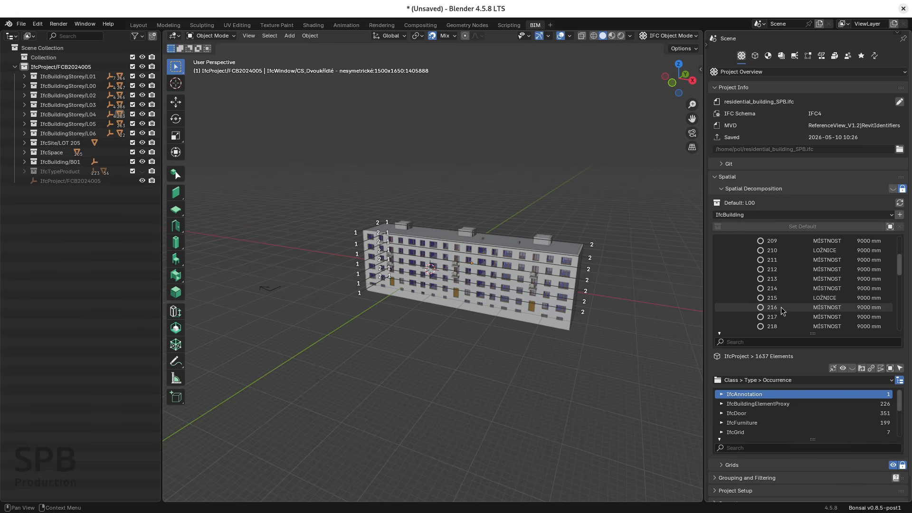
scroll(782, 312, up, 11)
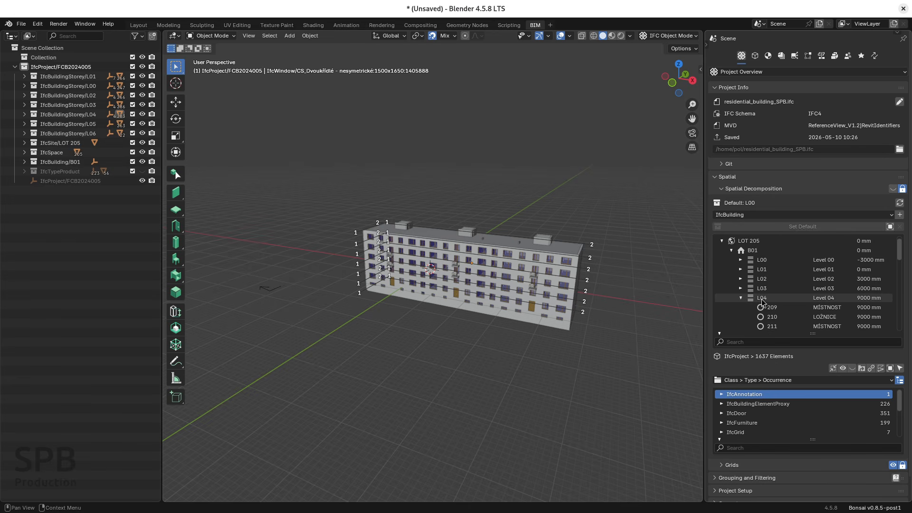
key(Down)
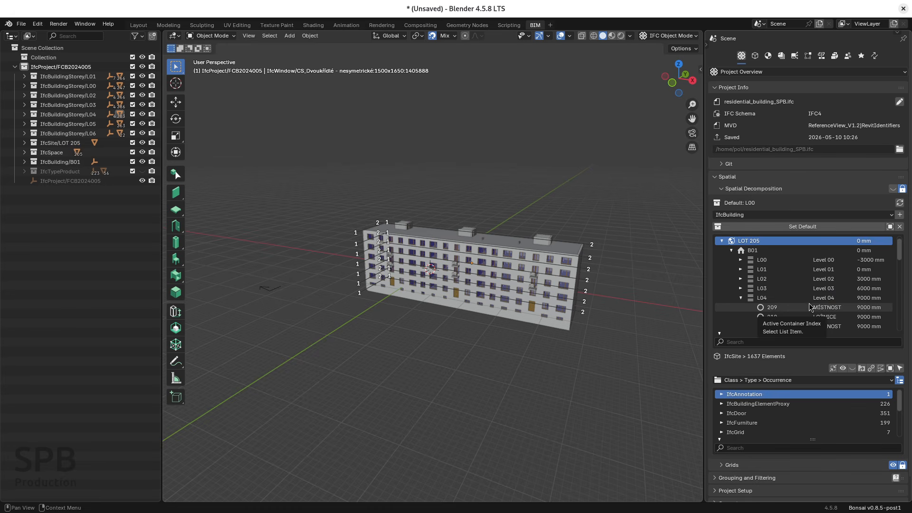
- Select space 209 on storey L04 and expand its IfcFurniture class down to the individual occurrence
click(776, 309)
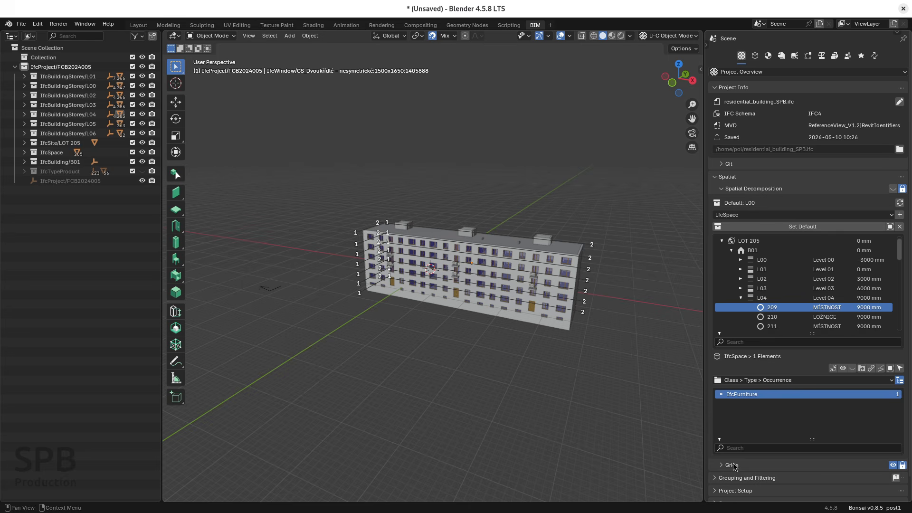
click(720, 394)
click(731, 403)
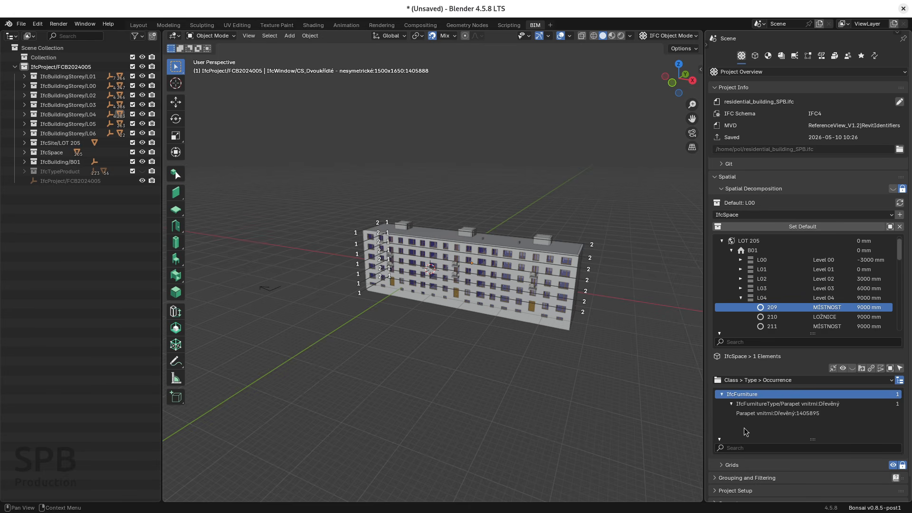
- Make storey L04 the active container and collapse the IfcFurniture class in its element list
click(768, 299)
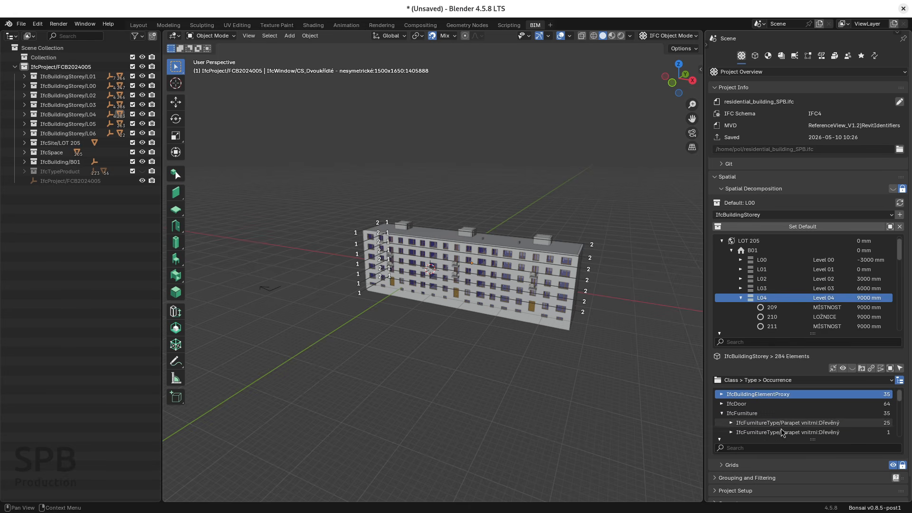
click(721, 412)
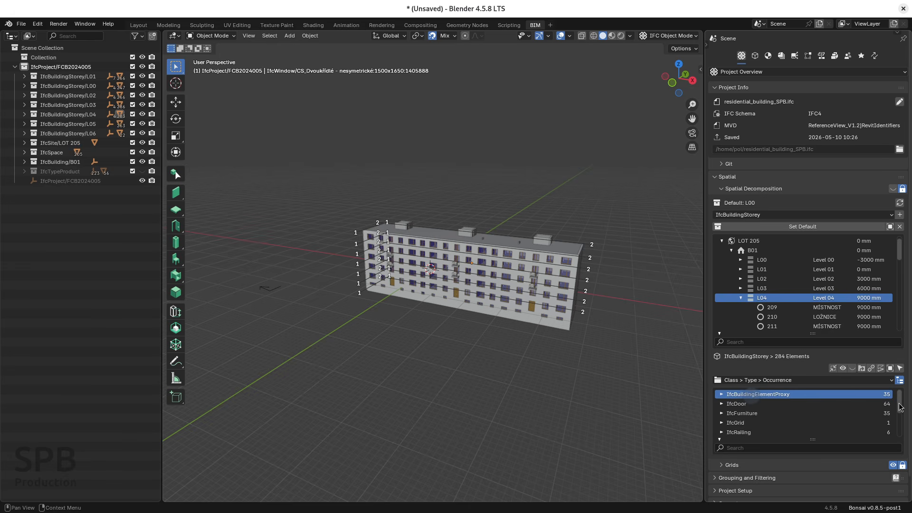
mouse_move(898, 401)
mouse_down()
mouse_move(899, 421)
mouse_move(902, 404)
mouse_up()
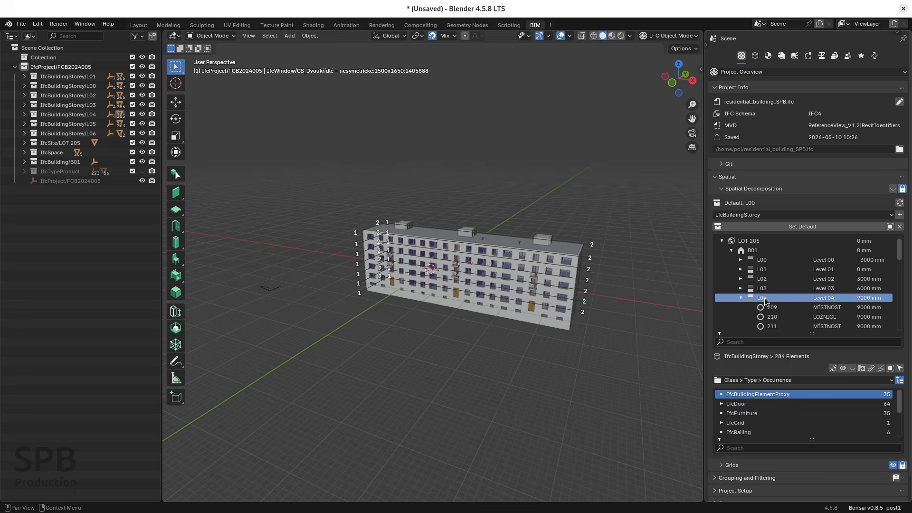
- Inspect the door types under IfcDoor on storey L04 and select all of that storey's doors in the model
click(723, 403)
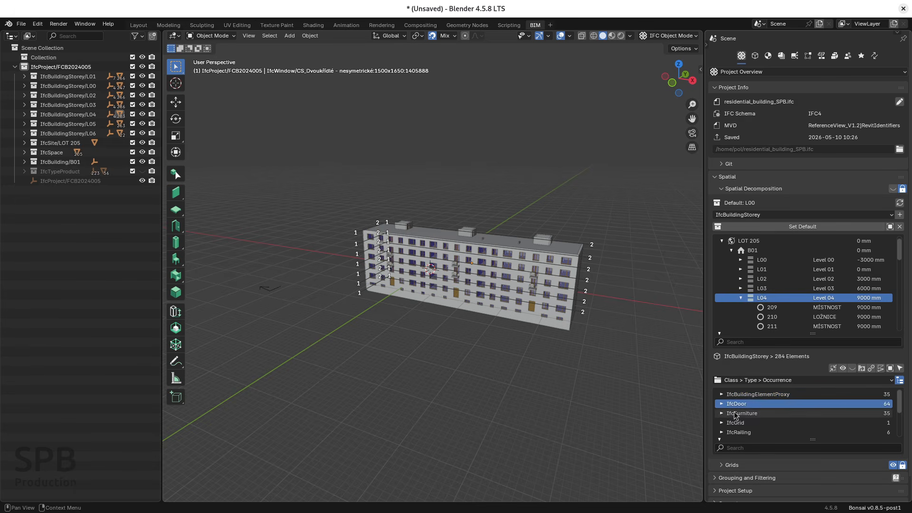
click(720, 404)
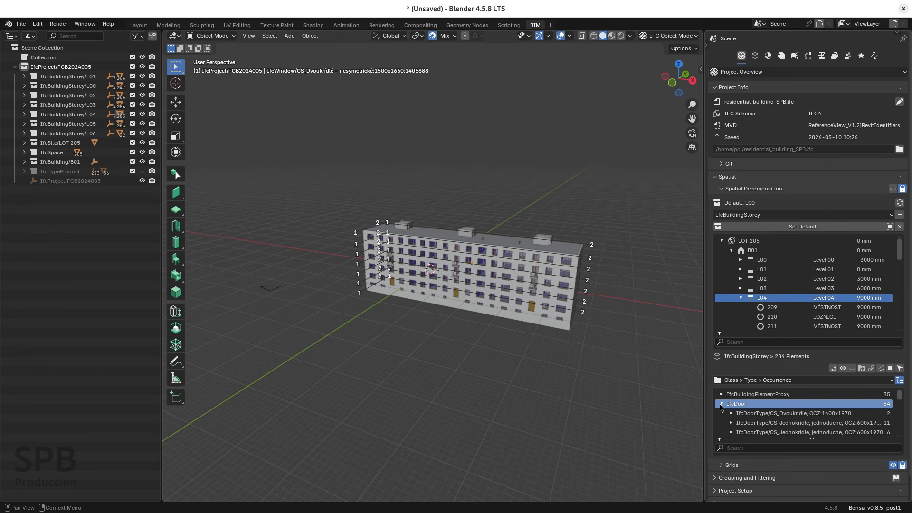
click(721, 404)
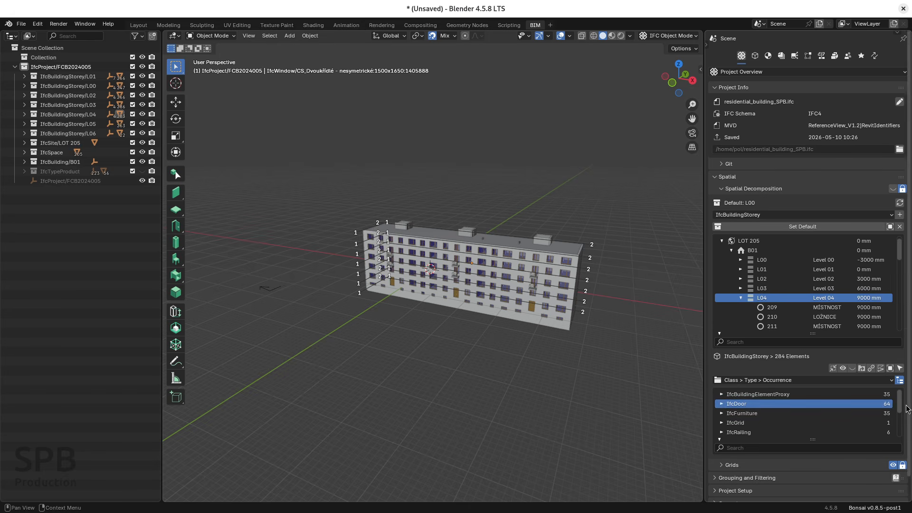
click(888, 404)
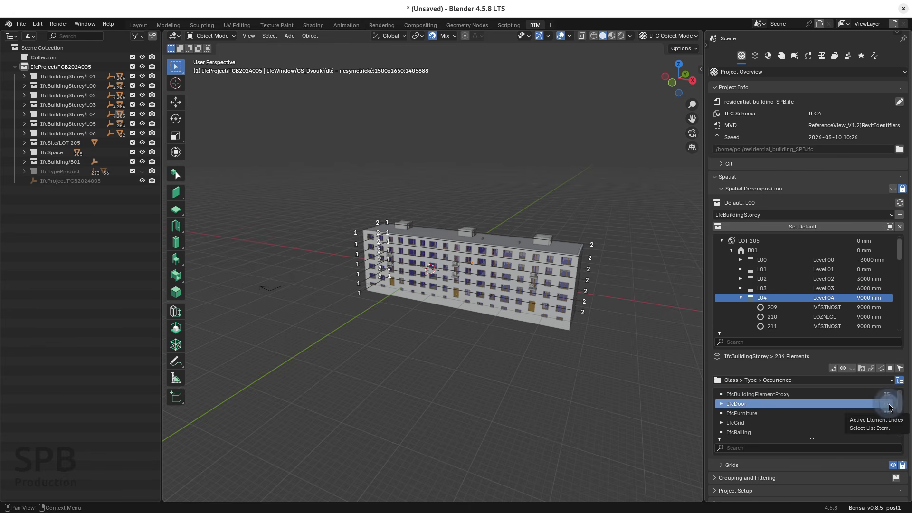
click(900, 369)
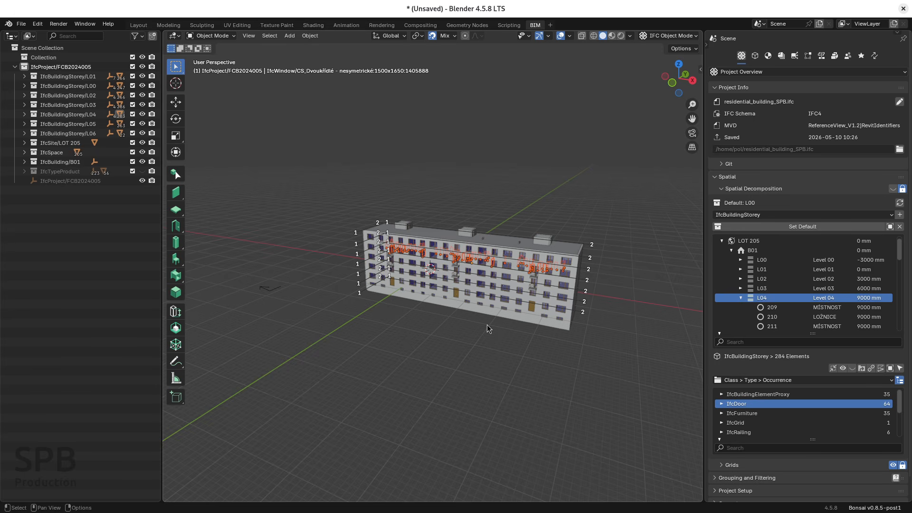
- Isolate the selected L04 doors in local view and inspect them up close
key(KP_Divide)
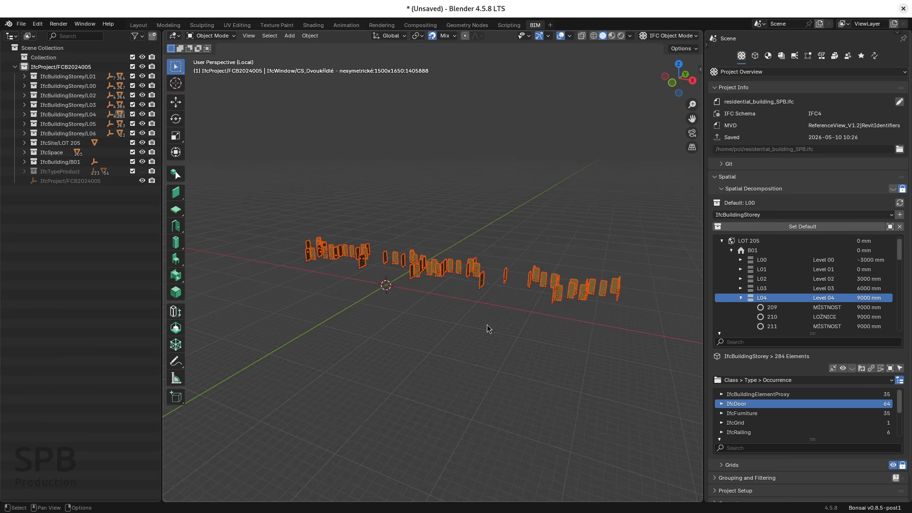
scroll(467, 303, up, 3)
shift+middle_drag(501, 300, 478, 315)
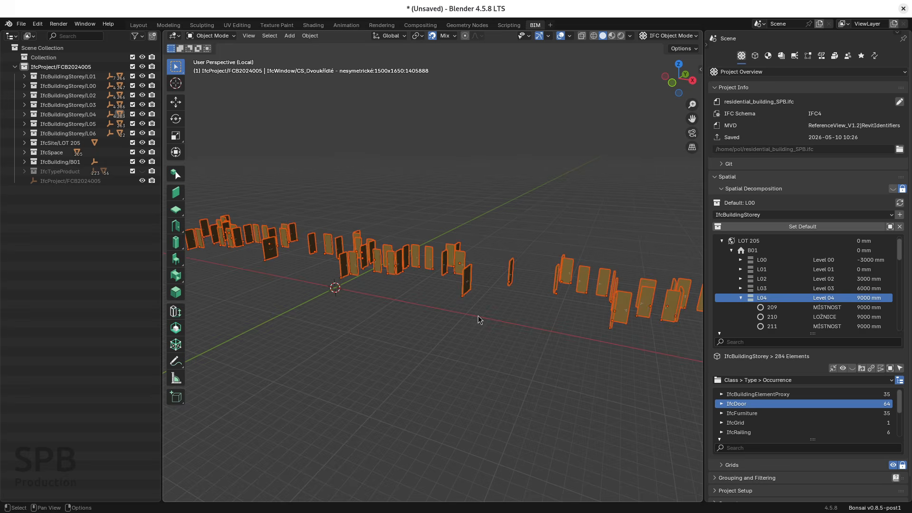
scroll(478, 315, down, 2)
- Select two of the isolated doors one after the other and leave local view to show the whole building
click(547, 294)
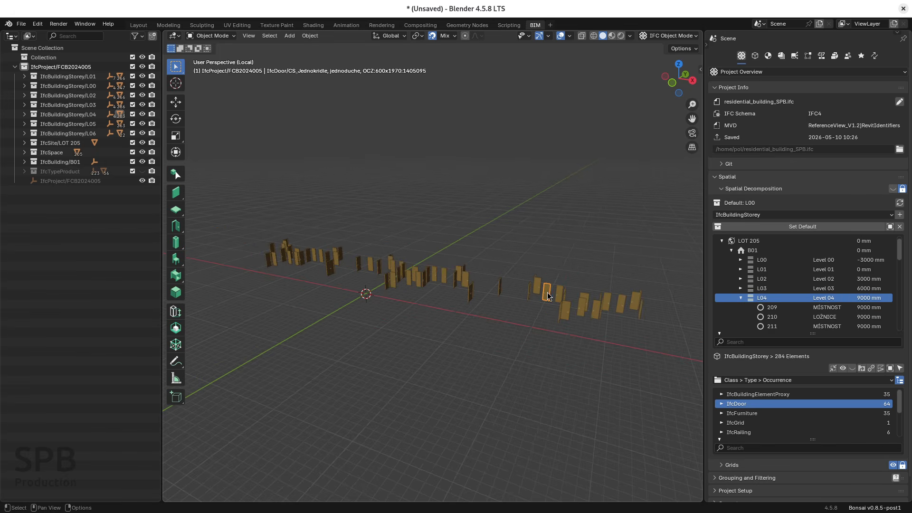
click(580, 309)
key(KP_Divide)
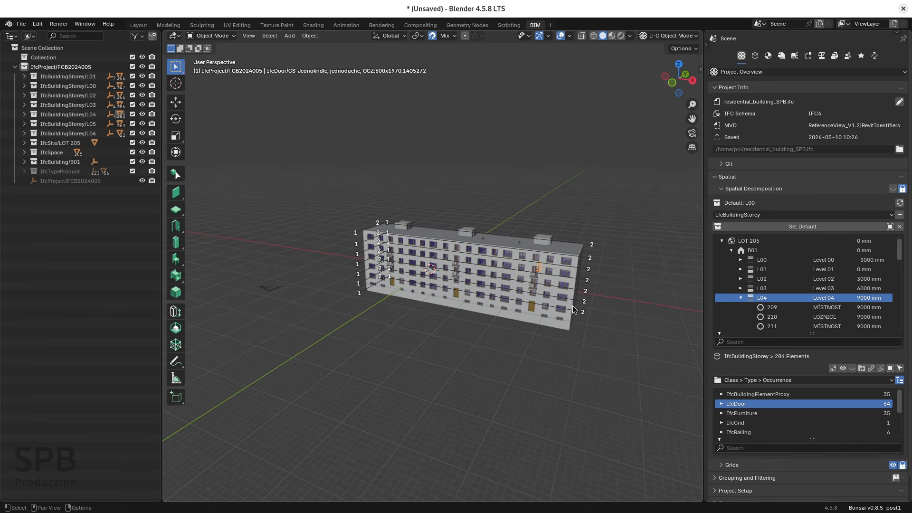
- Select the two-pane facade window on storey L04 between the balcony and the building's corner window
mouse_move(573, 307)
middle_down()
mouse_move(549, 305)
mouse_move(572, 315)
middle_up()
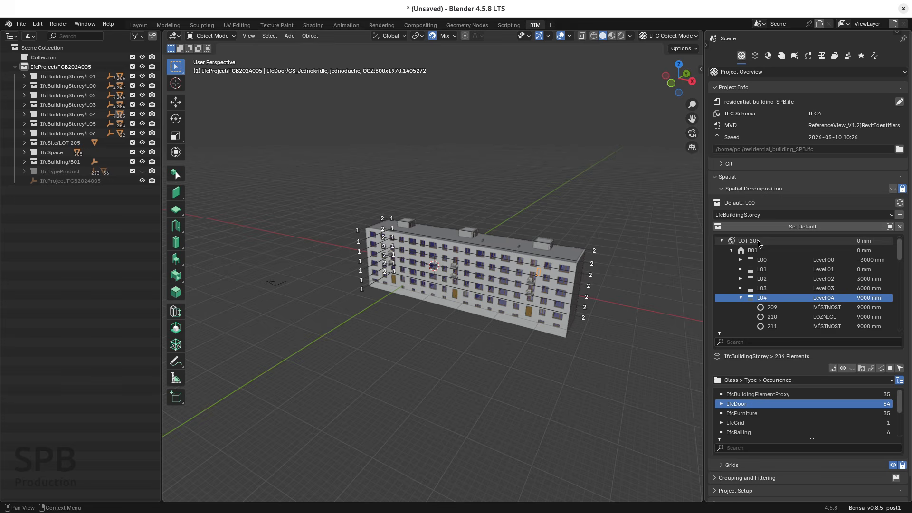
scroll(561, 285, up, 8)
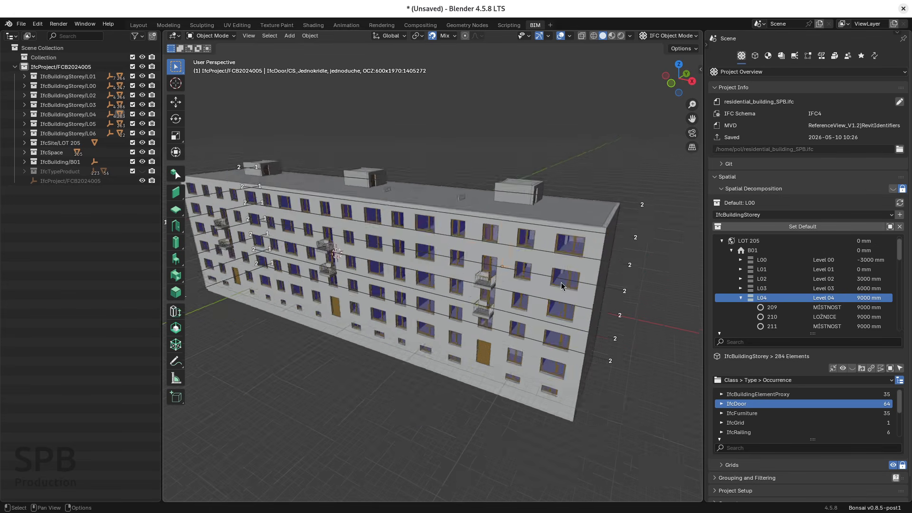
click(489, 274)
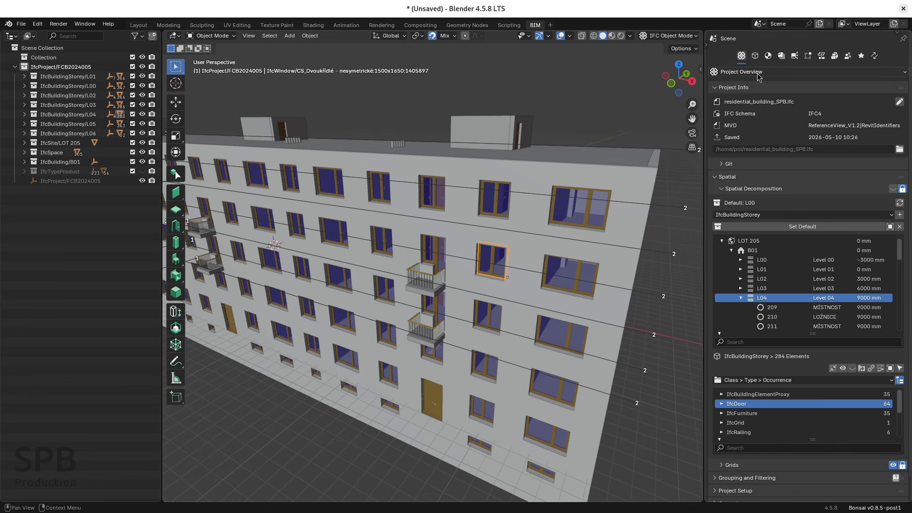
- Show the selected window's Object Information and collapse its Object Attributes section
click(755, 56)
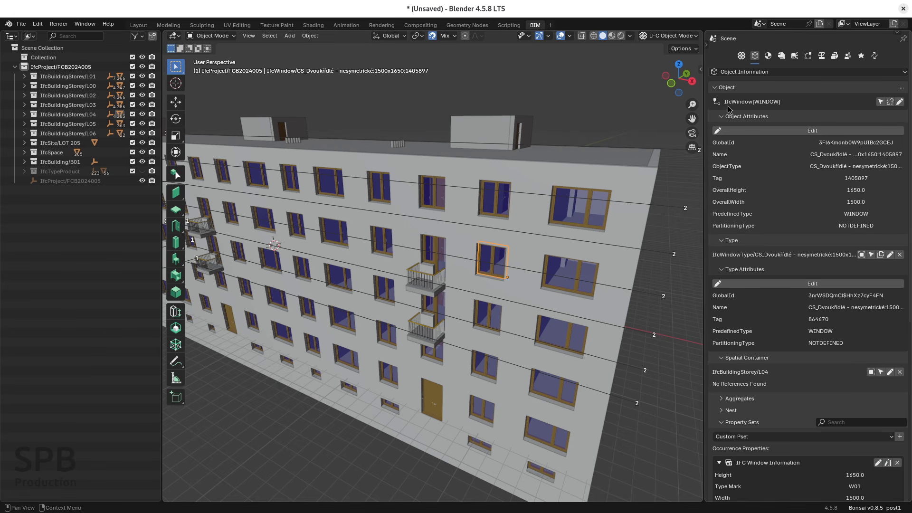
click(715, 88)
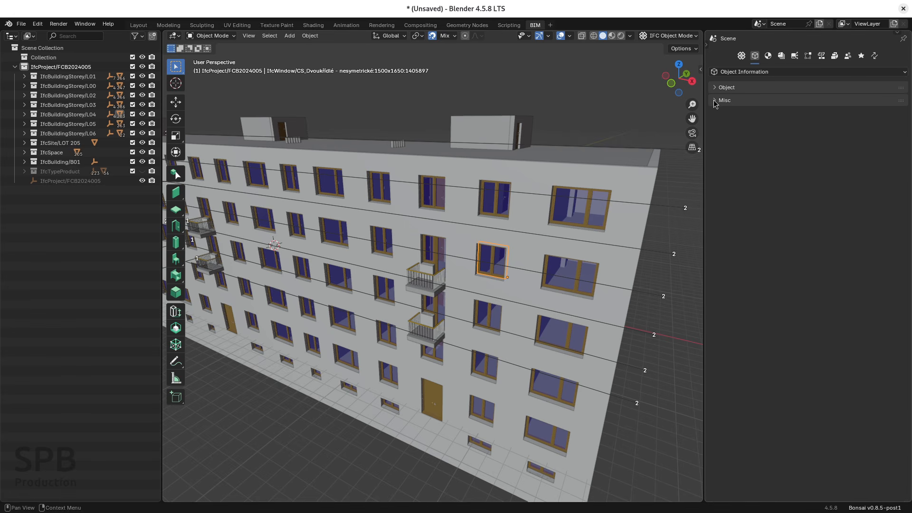
click(716, 89)
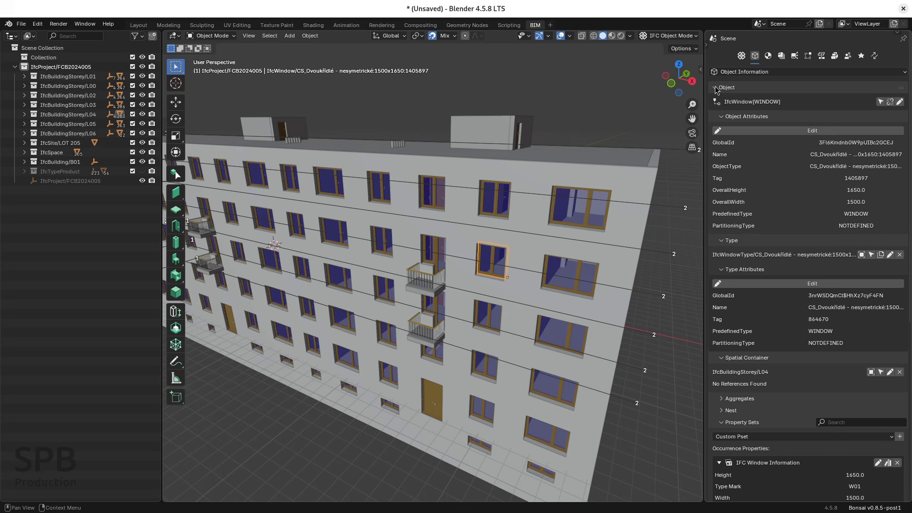
click(721, 116)
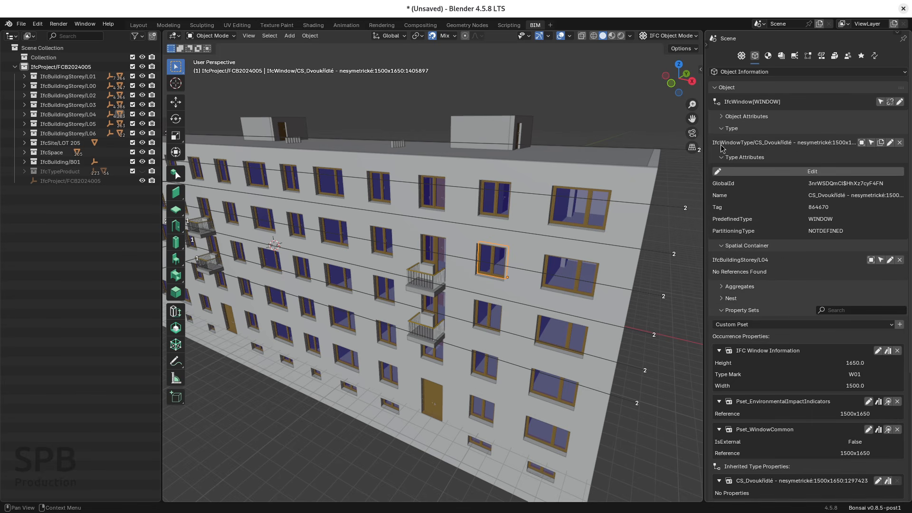
- Collapse the window's Type, Spatial Container, Property Sets and Quantity Sets sections in its Object Information
click(722, 129)
click(722, 141)
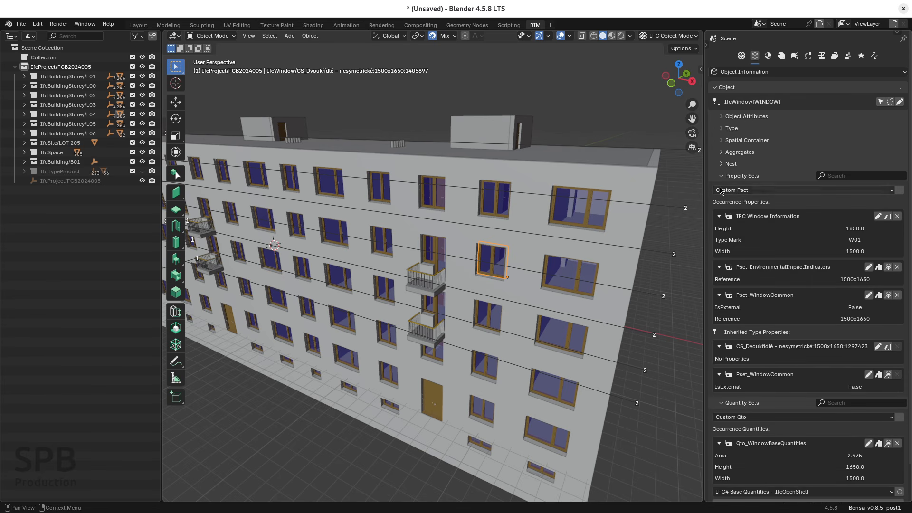
click(722, 176)
click(722, 188)
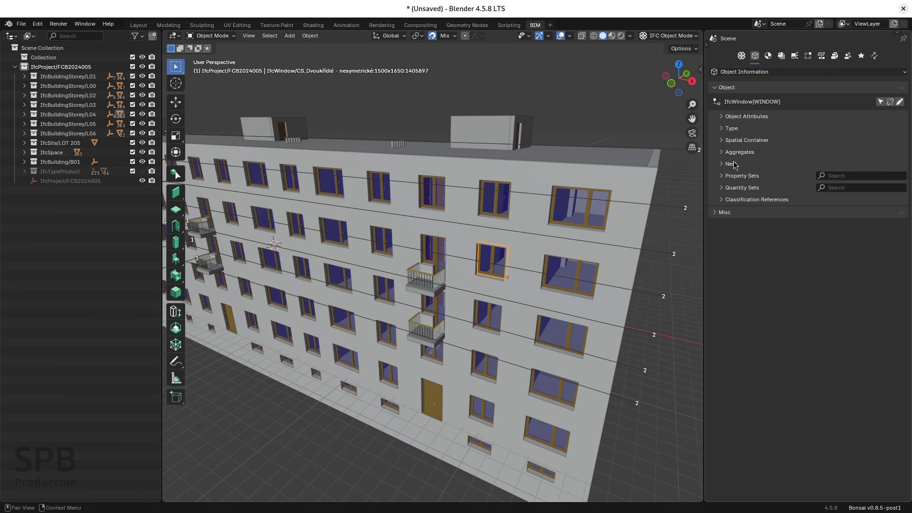
- Expand the window's Object Attributes and Type sections, and check its Spatial Container before collapsing that section again
click(722, 118)
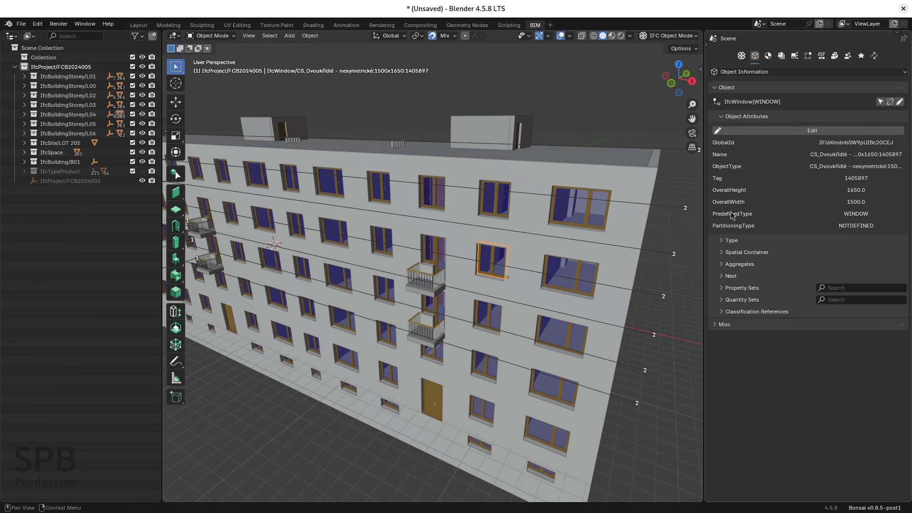
click(723, 241)
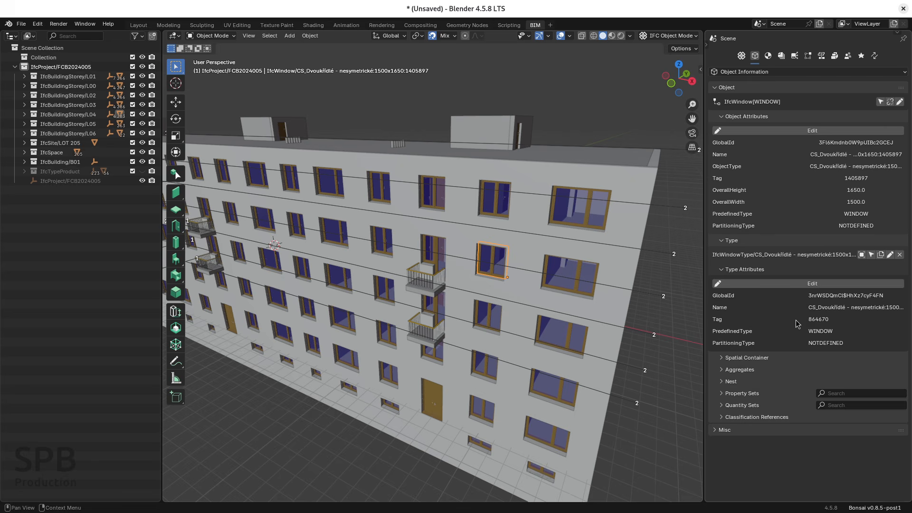
click(725, 359)
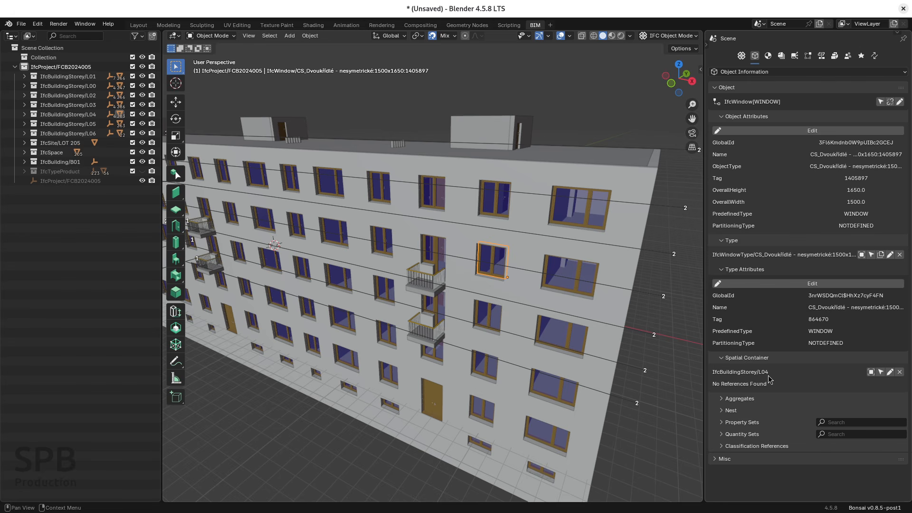
click(723, 359)
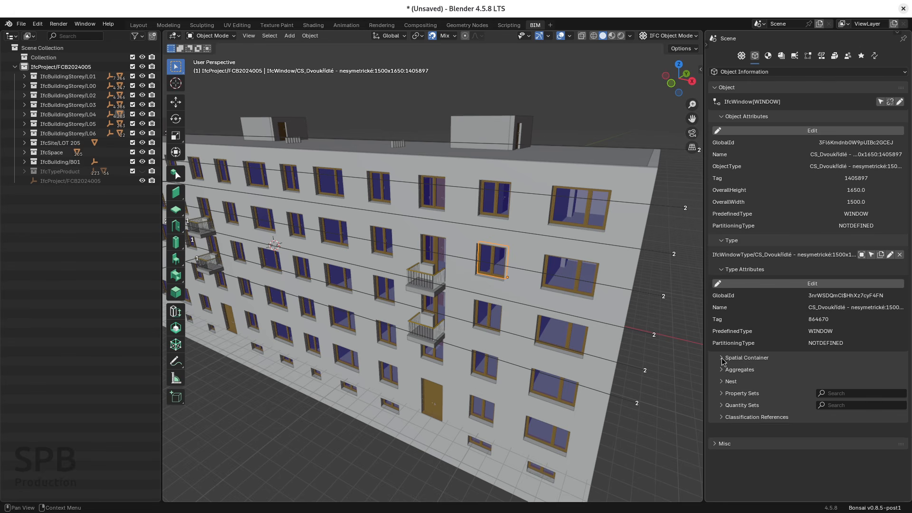
- Expand the window's Property Sets and review the IFC Window Information set with its Height, Type Mark and Width
click(722, 395)
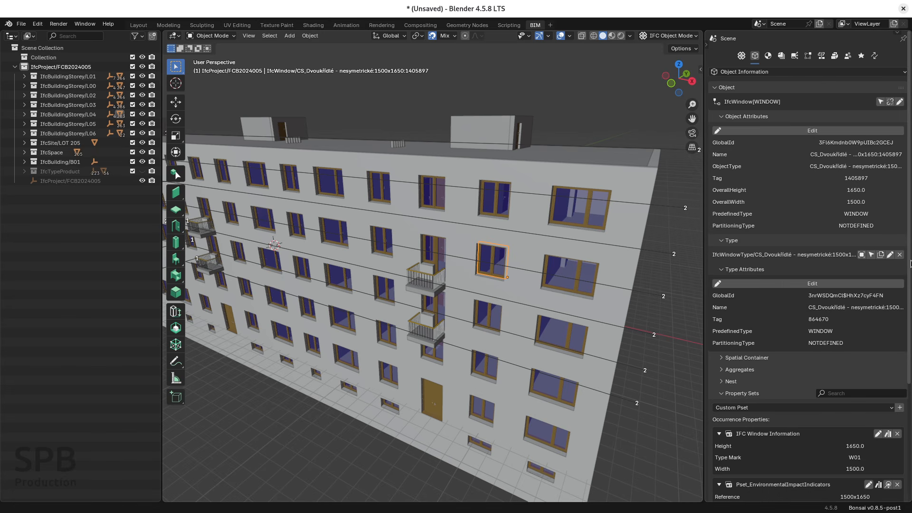
drag(908, 266, 909, 329)
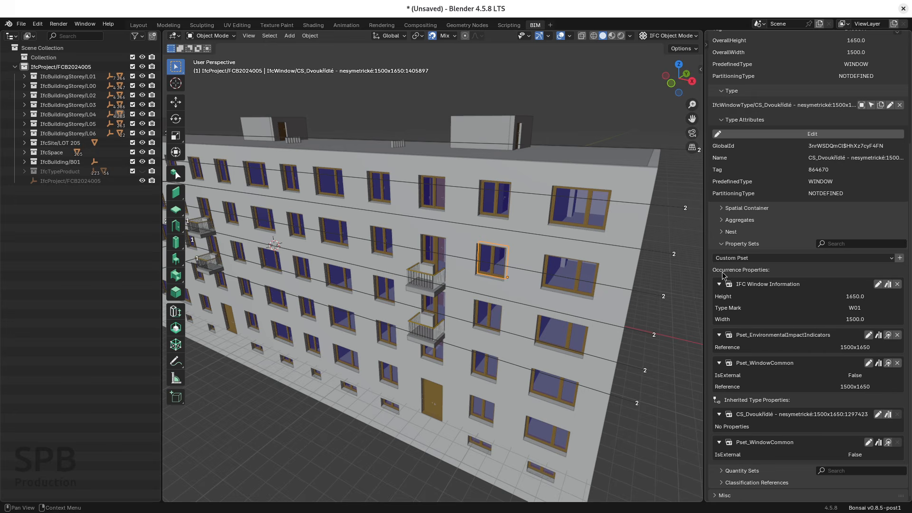
key(ctrl)
click(718, 284)
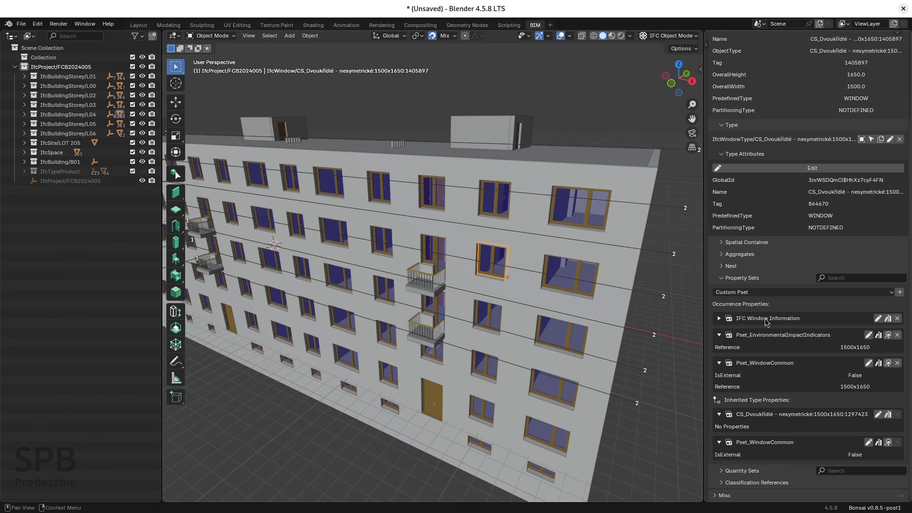
click(719, 319)
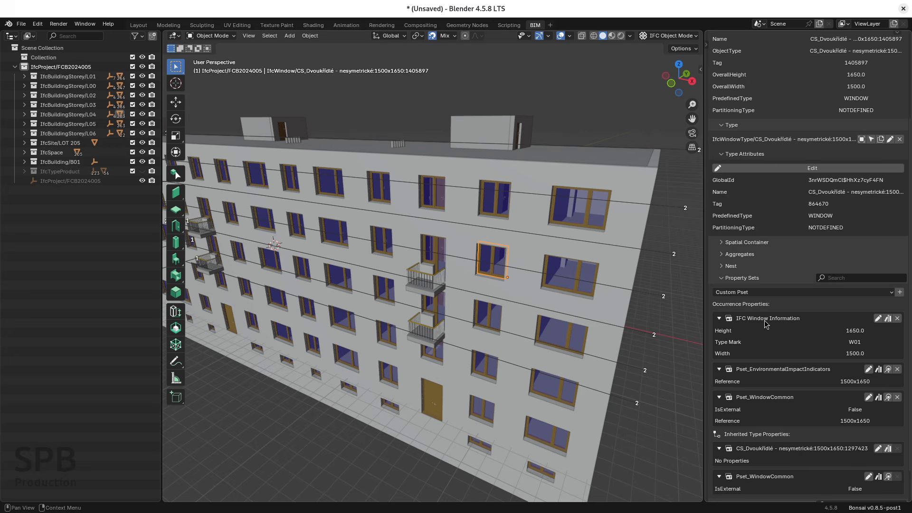
click(725, 332)
click(730, 342)
click(728, 354)
scroll(769, 414, down, 1)
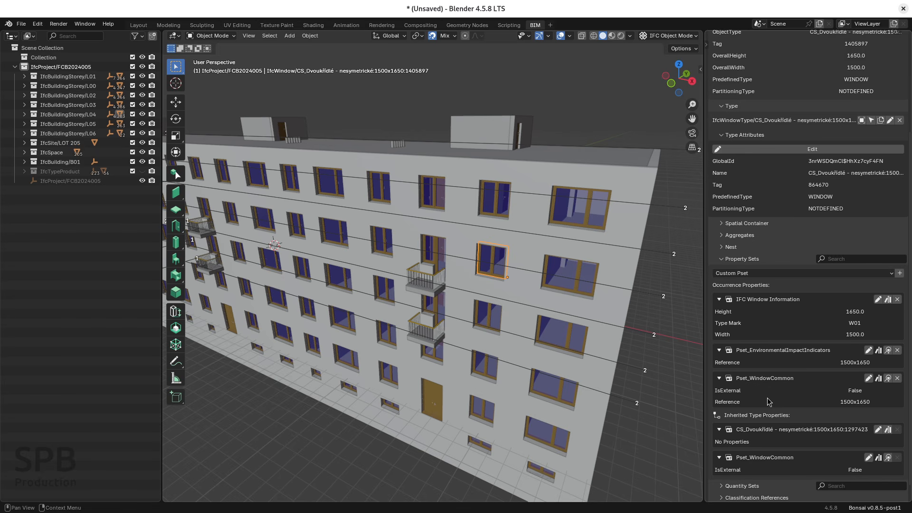
- Show the window's Quantity Sets and Classification References, and collapse its Property Sets
scroll(769, 402, down, 1)
click(729, 468)
scroll(743, 446, down, 5)
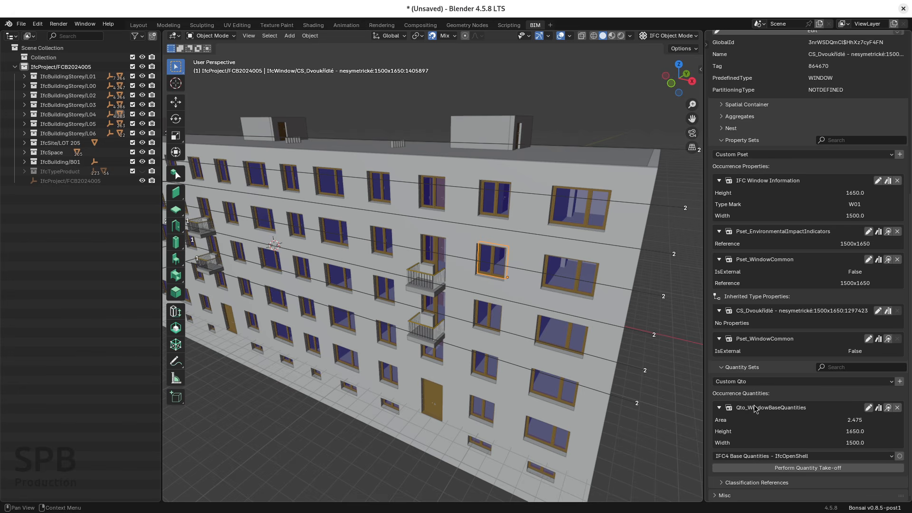
click(722, 483)
scroll(764, 481, down, 2)
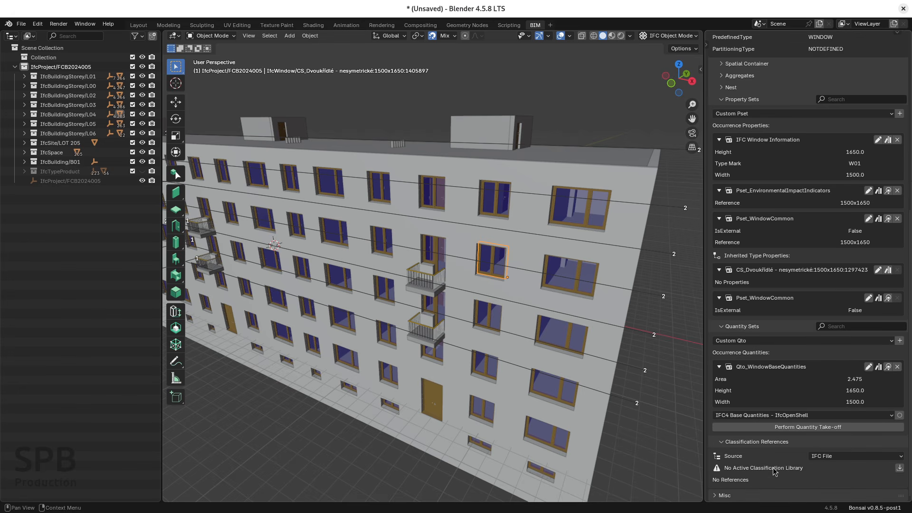
click(717, 469)
click(722, 483)
click(722, 100)
scroll(783, 272, up, 4)
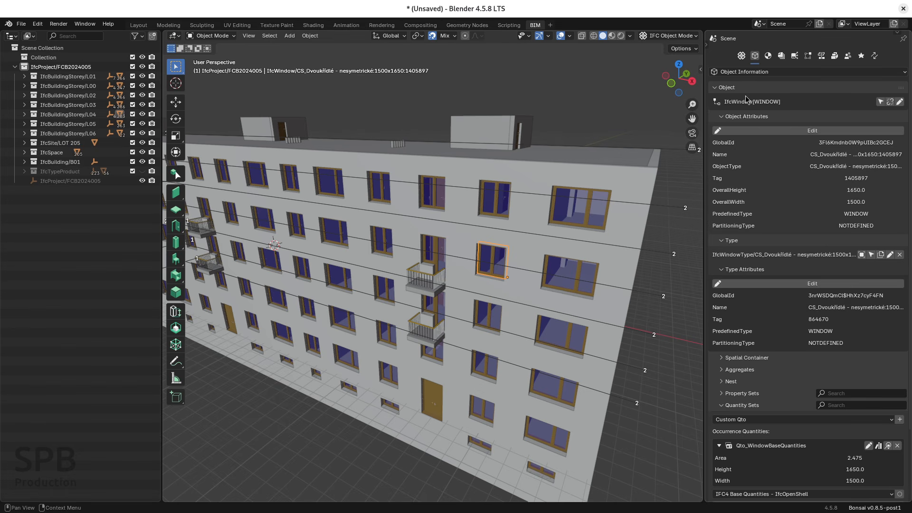
- Show the window's Geometry and Materials and collapse the Placement and Representations sections to focus on its Object Materials
click(768, 56)
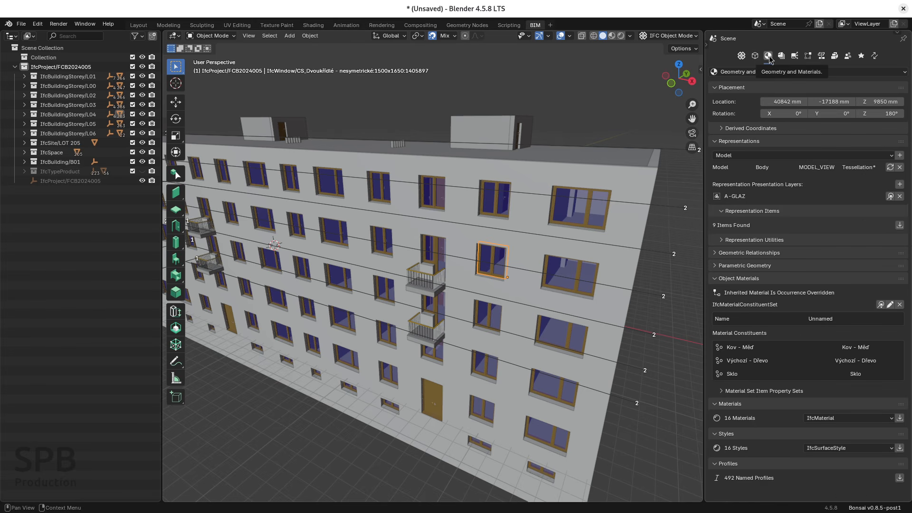
click(718, 88)
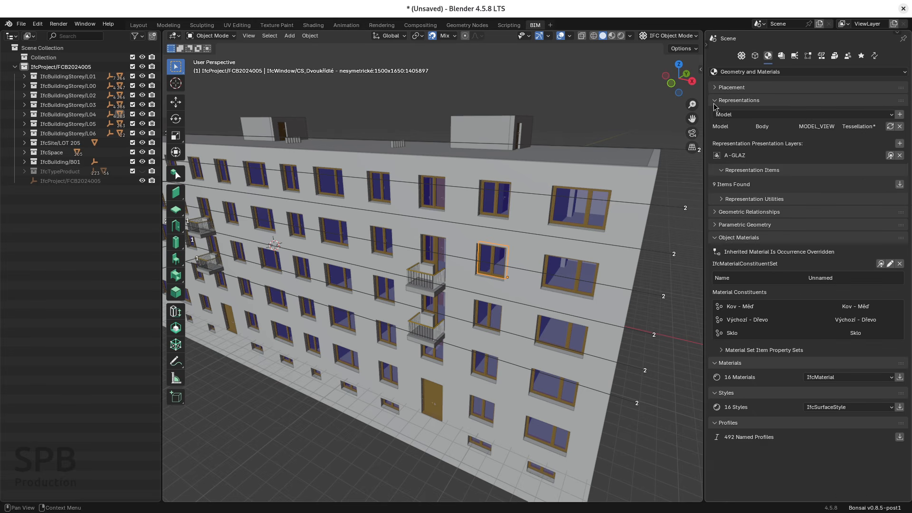
click(715, 102)
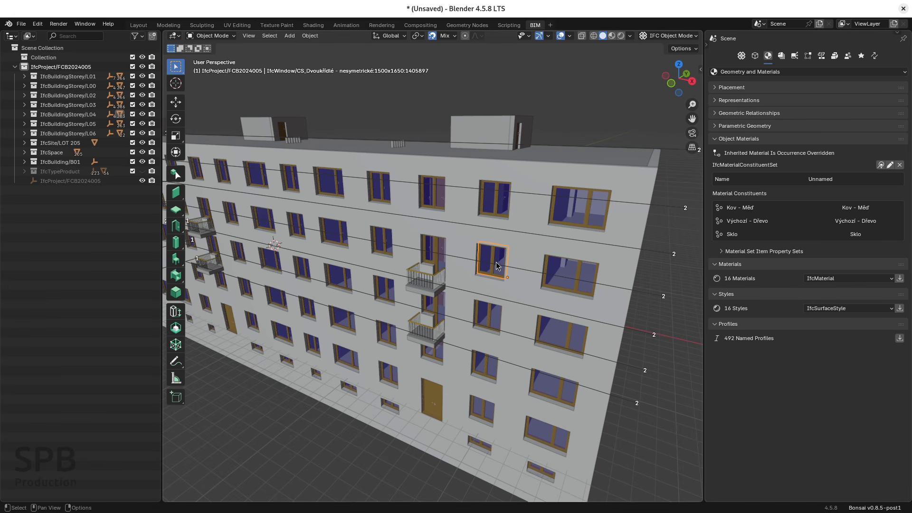
- Select the building's outer facade wall and examine its material constituents
click(529, 174)
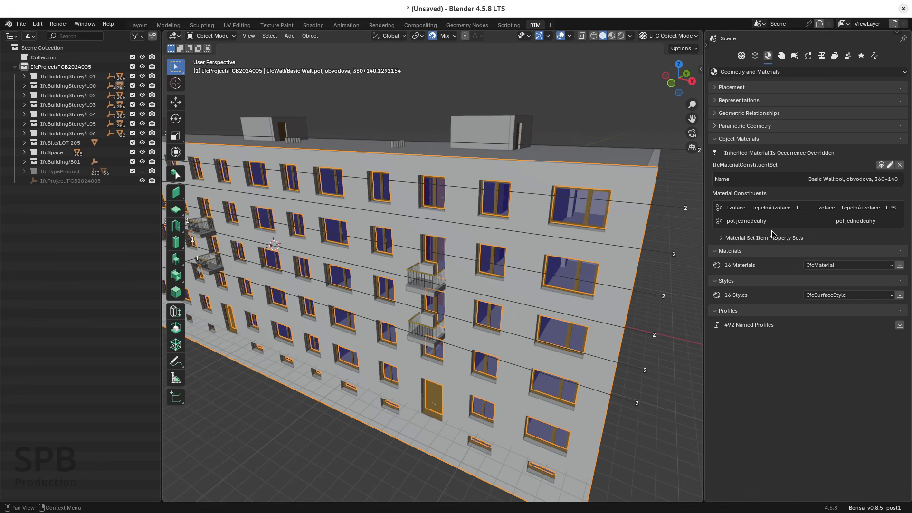
click(748, 208)
click(748, 221)
click(747, 207)
- Return to Object Information, reselect the L04 window beside the balcony and select all objects of its IfcWindow class
click(756, 56)
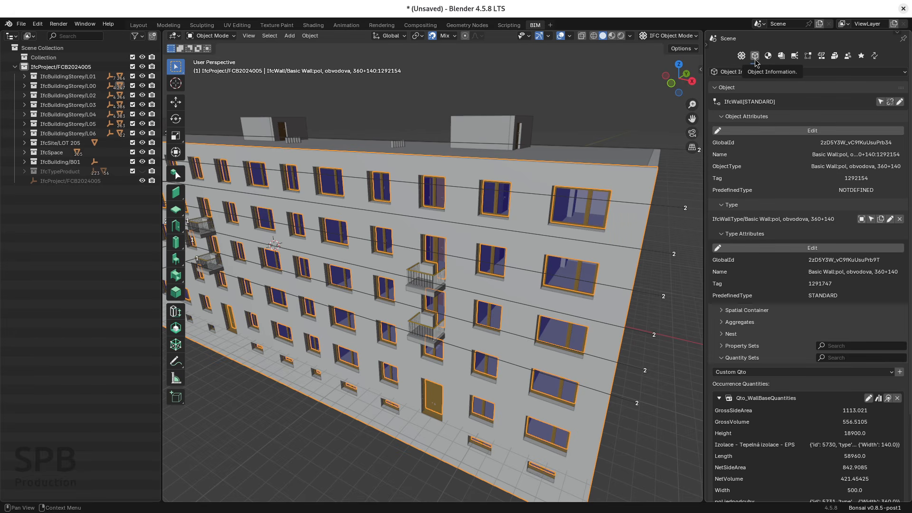
click(490, 274)
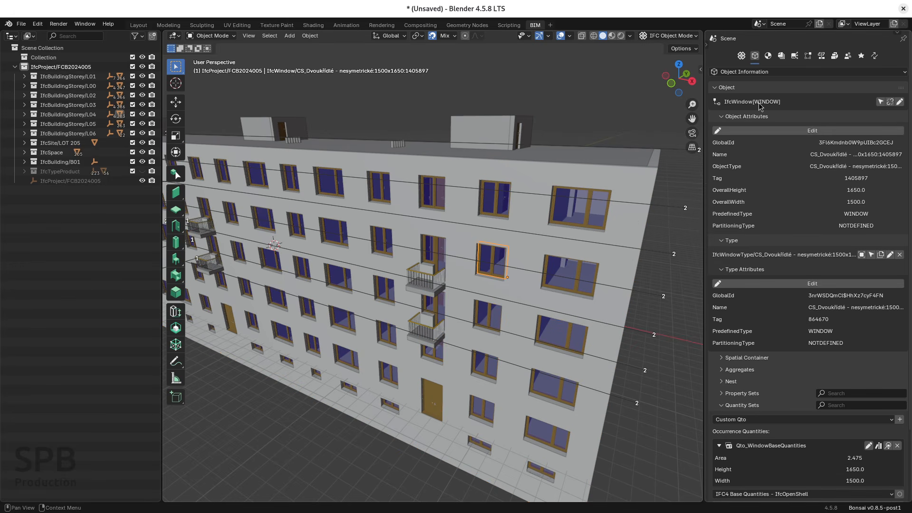
click(881, 101)
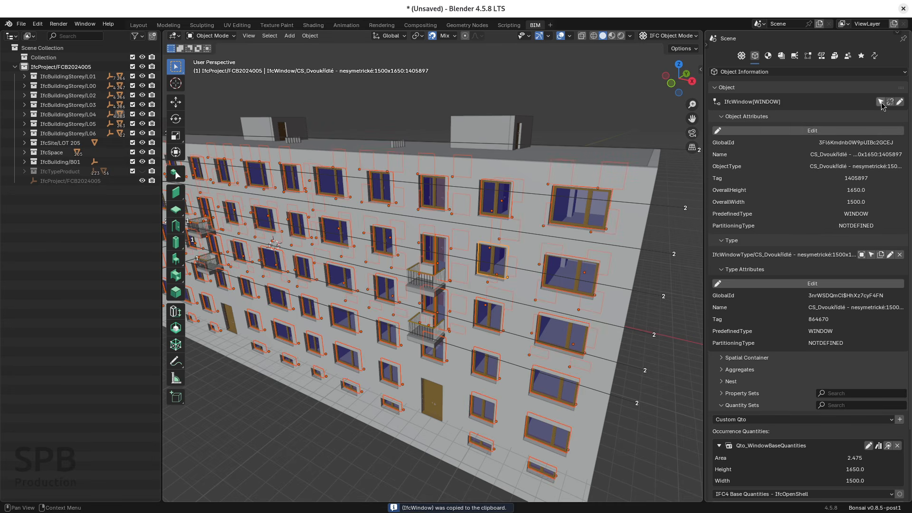
- Isolate all selected windows in local view, inspect them, and return to the whole building
scroll(502, 259, down, 6)
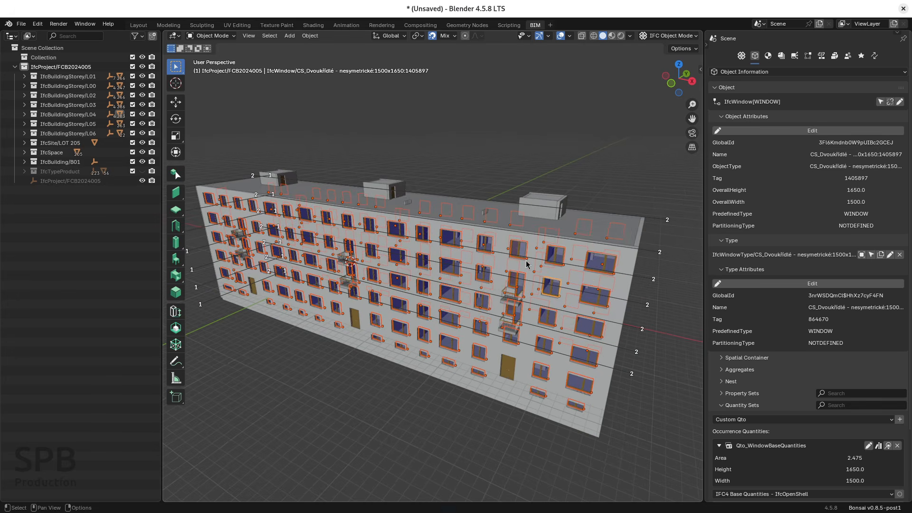
key(KP_Divide)
middle_drag(527, 265, 517, 295)
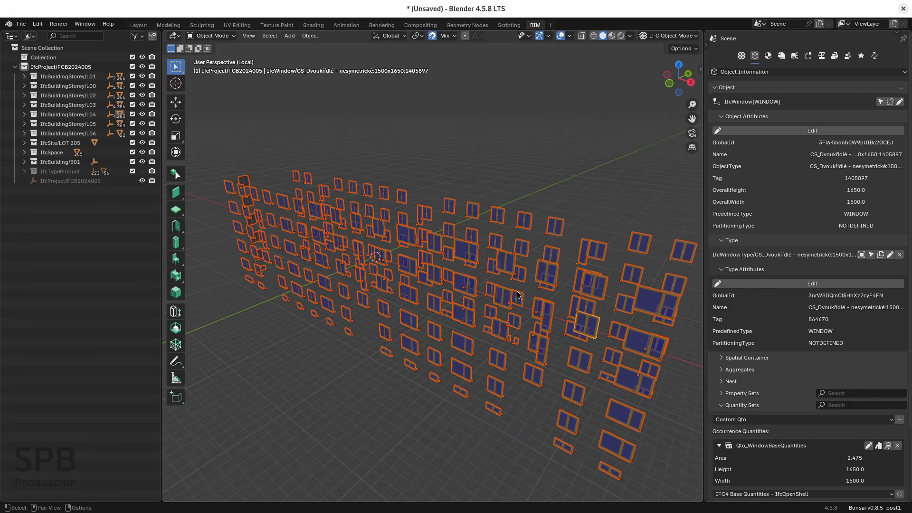
key(KP_Divide)
scroll(530, 277, up, 3)
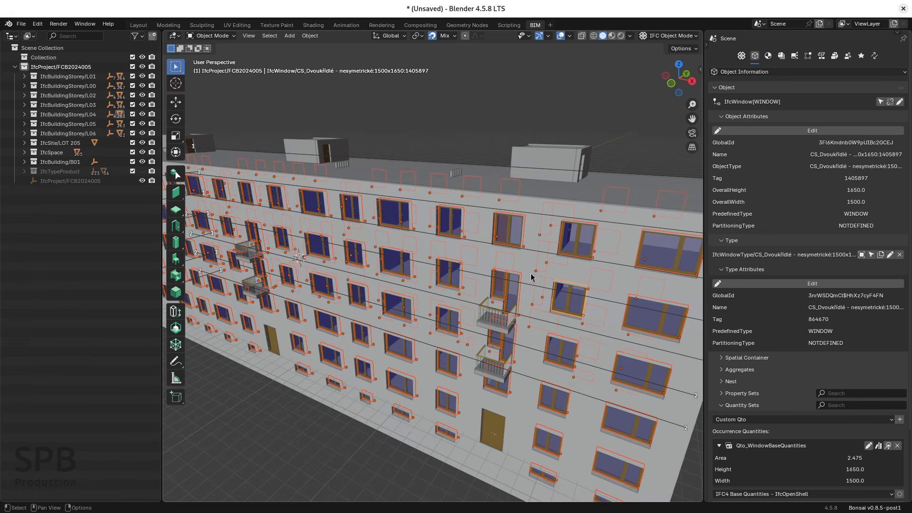
- Select a top-row window on L05, reselect the L04 window beside the balcony, and select all windows of its type
click(511, 229)
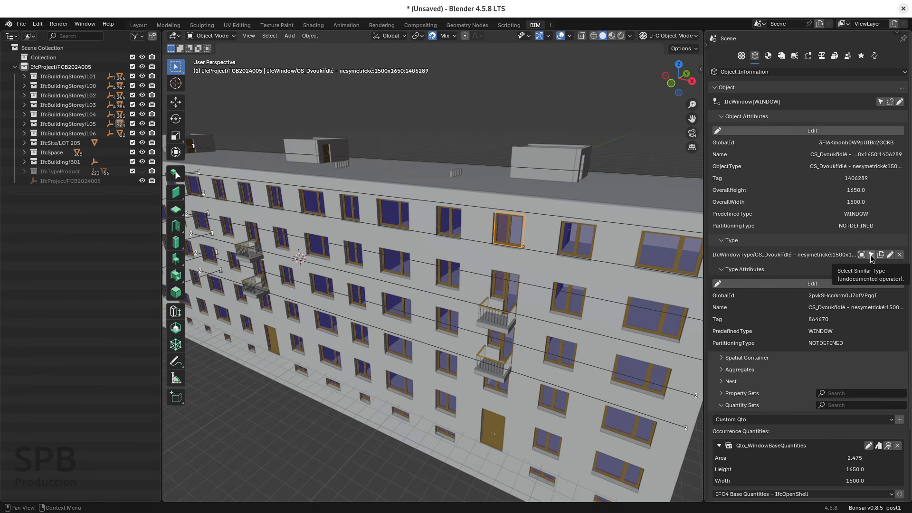
click(569, 311)
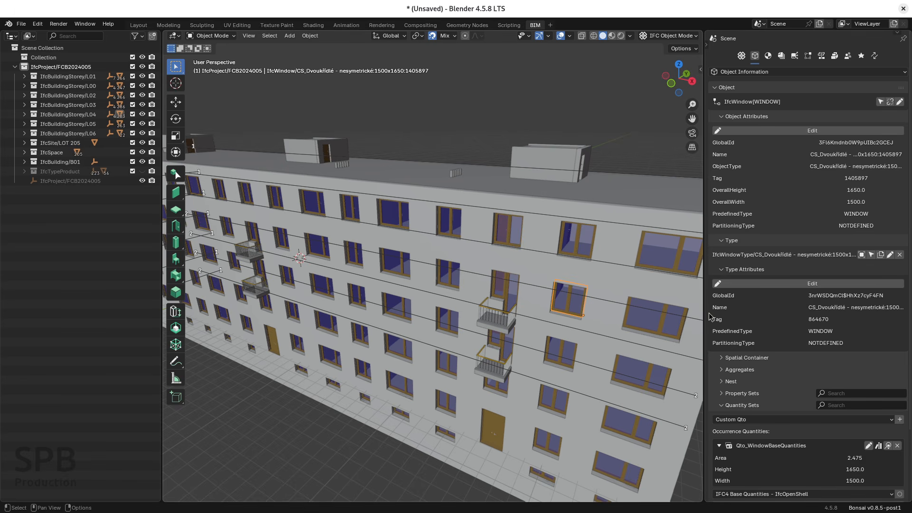
click(871, 256)
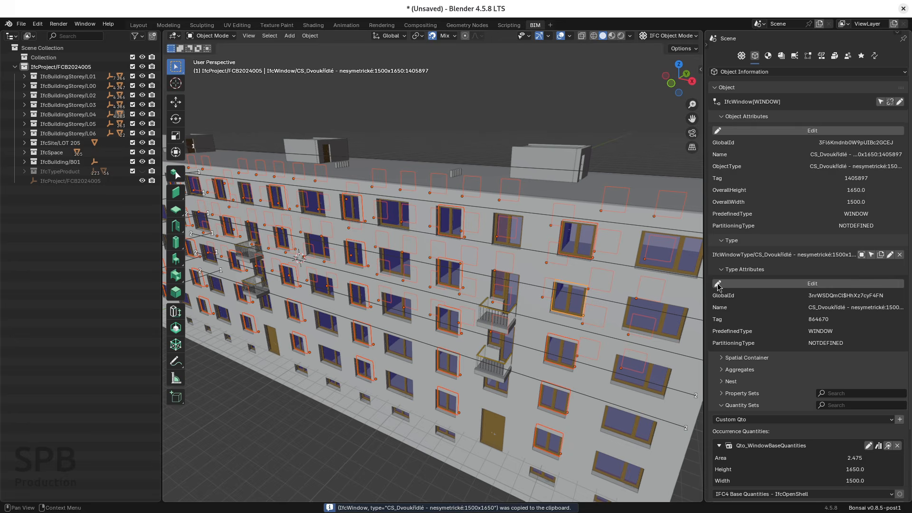
- Isolate the same-type windows in local view, look at them from another angle, and leave local view
key(KP_Divide)
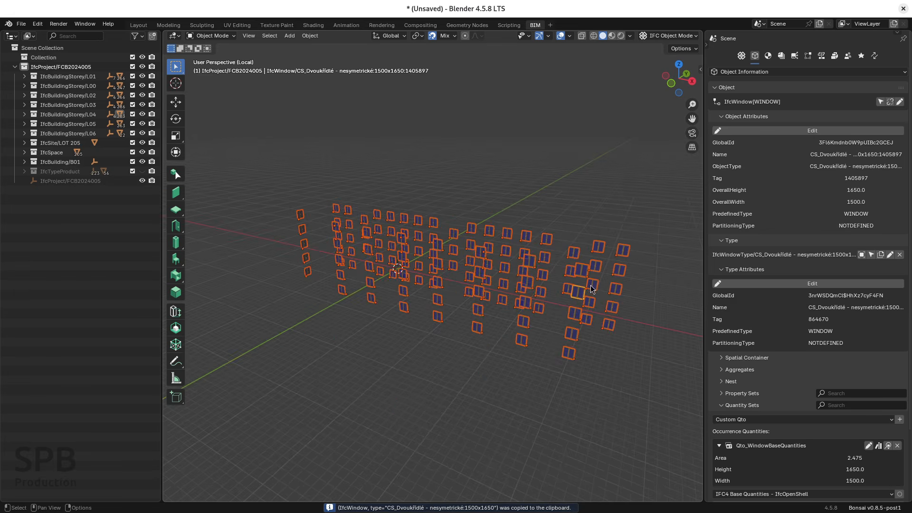
middle_drag(557, 313, 559, 295)
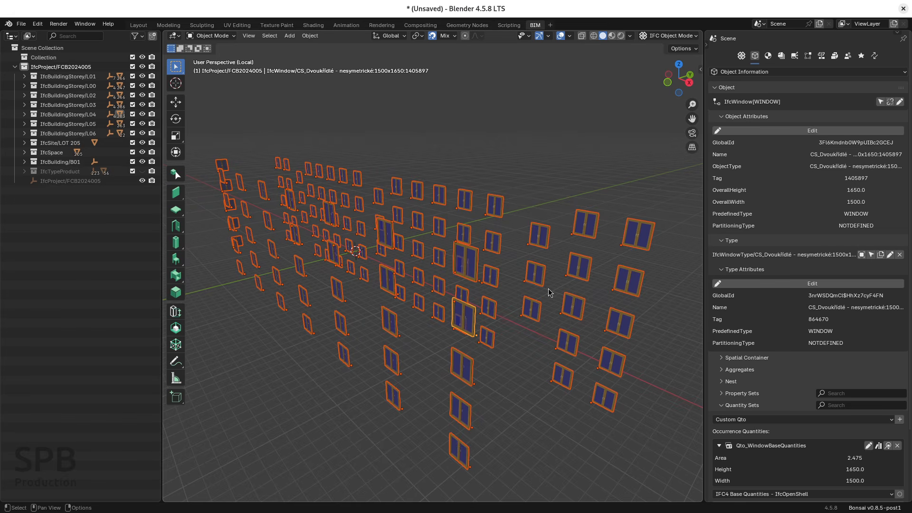
key(KP_Divide)
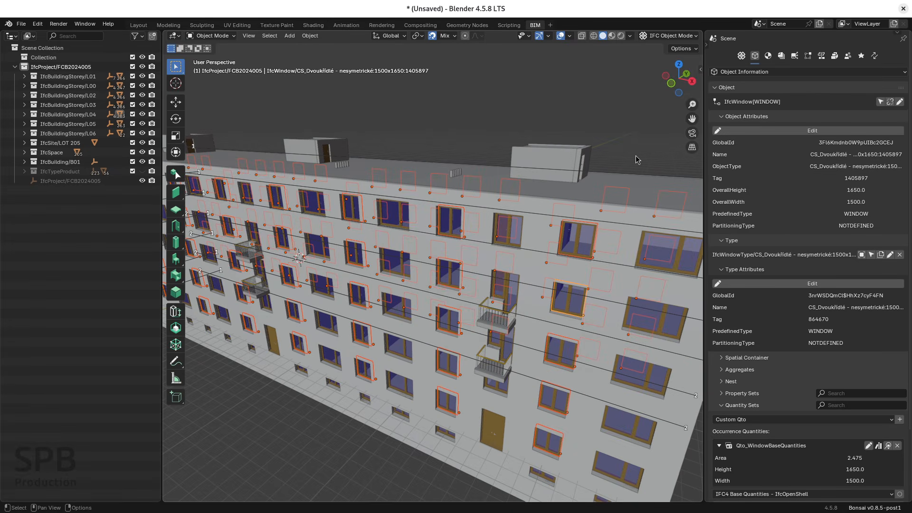
- Select only the L04 window beside the balcony, switch the selection to its IfcWindowType and expand the type's Property Sets
click(570, 309)
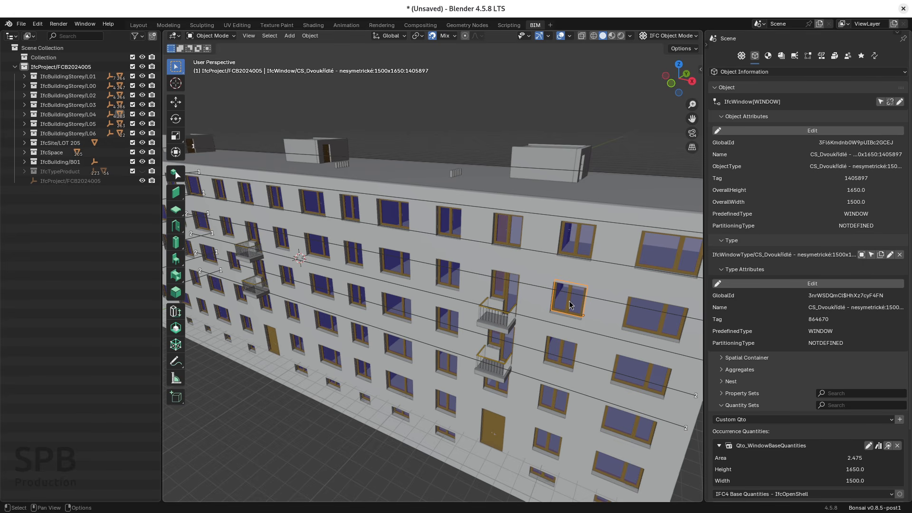
click(861, 254)
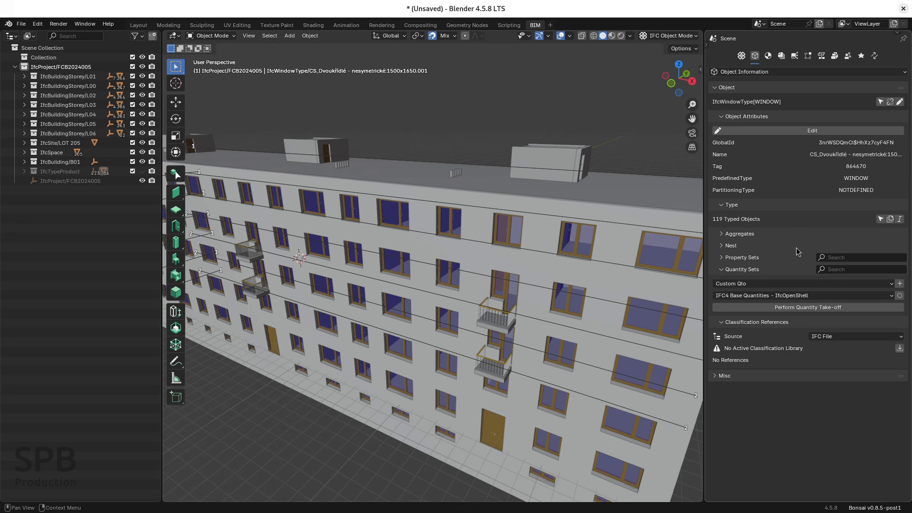
click(720, 259)
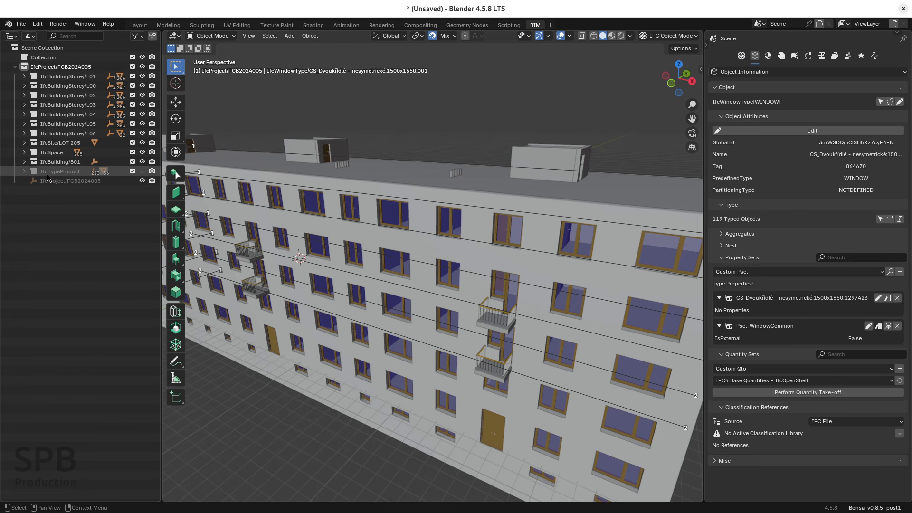
- Expand the IfcTypeProduct collection, look through its types, examine a single-leaf 800x1970 IfcDoorType's information, and collapse the collection
click(24, 171)
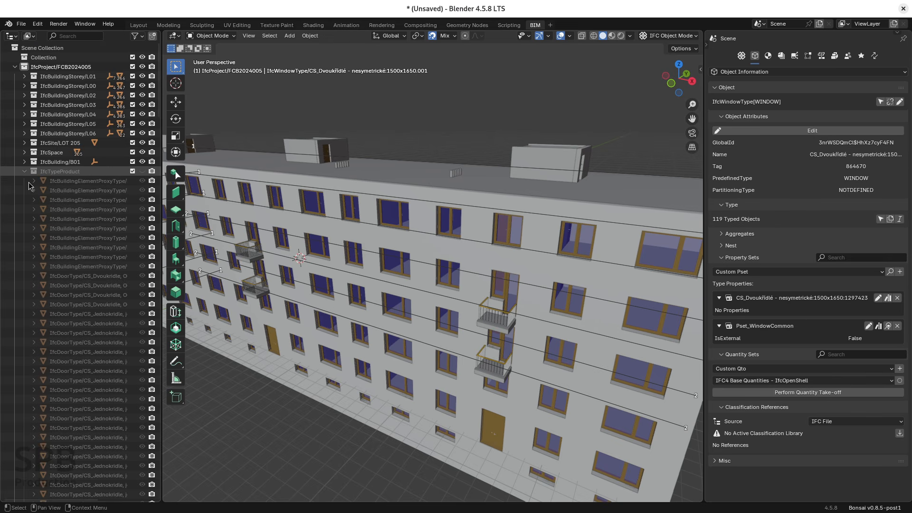
scroll(92, 318, down, 4)
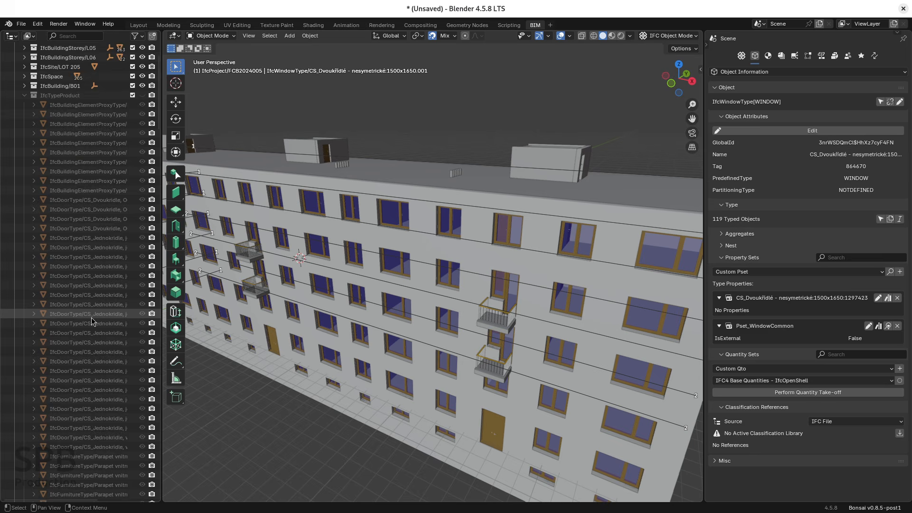
scroll(92, 321, down, 20)
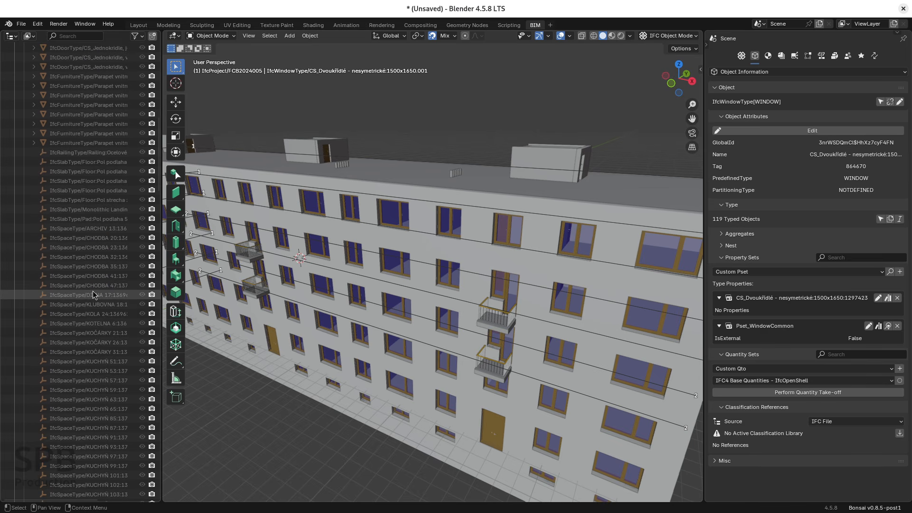
scroll(92, 285, up, 8)
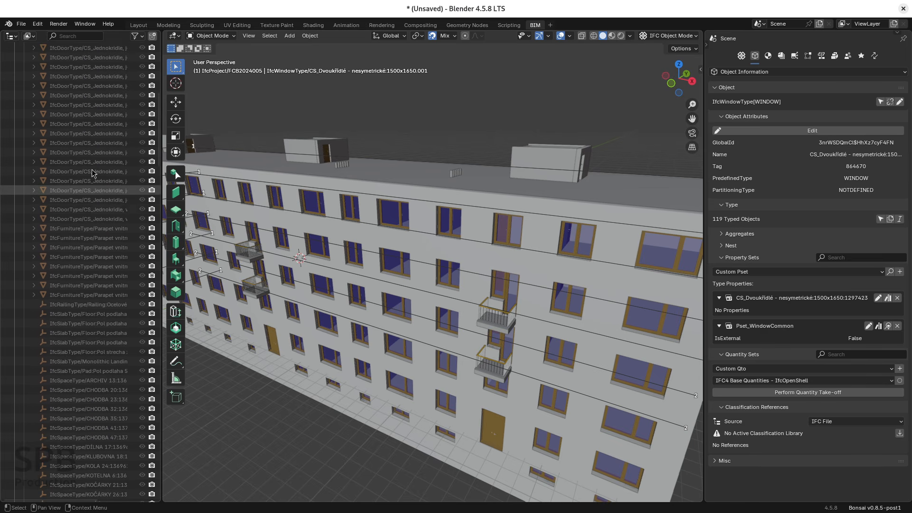
click(95, 134)
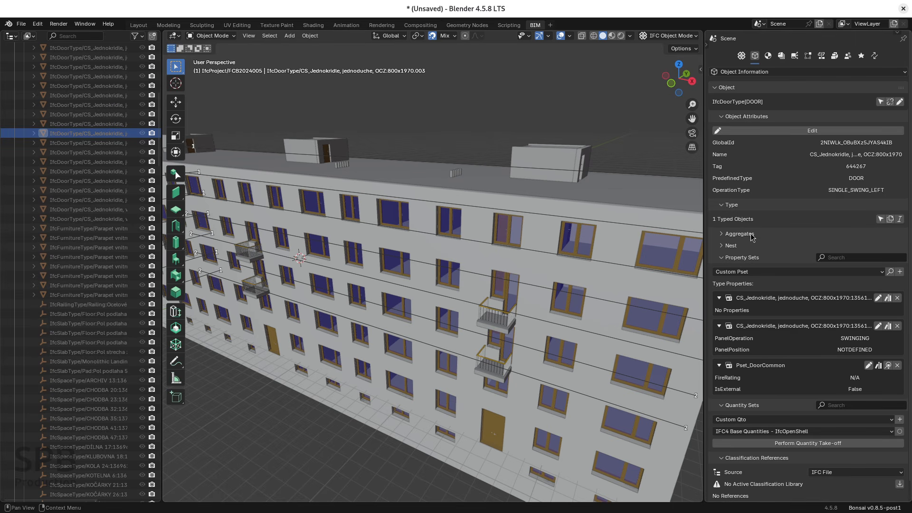
scroll(58, 100, up, 6)
scroll(59, 100, up, 10)
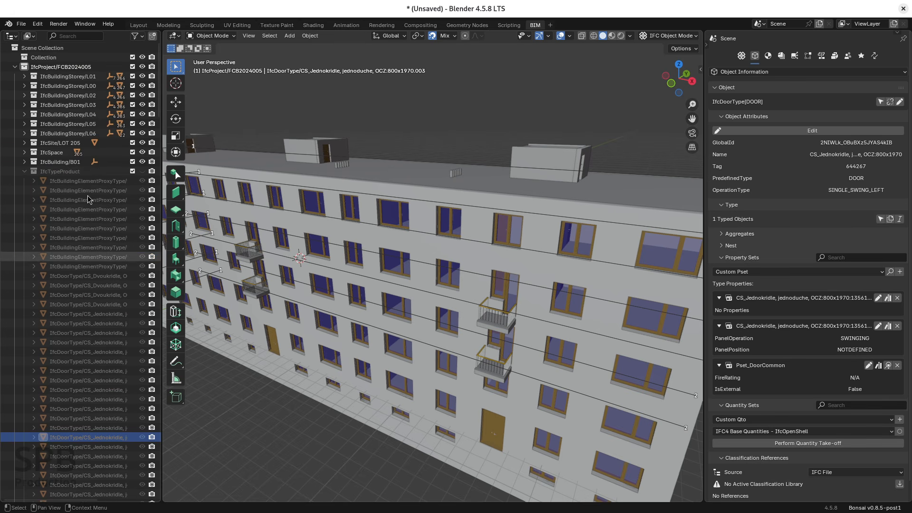
click(24, 171)
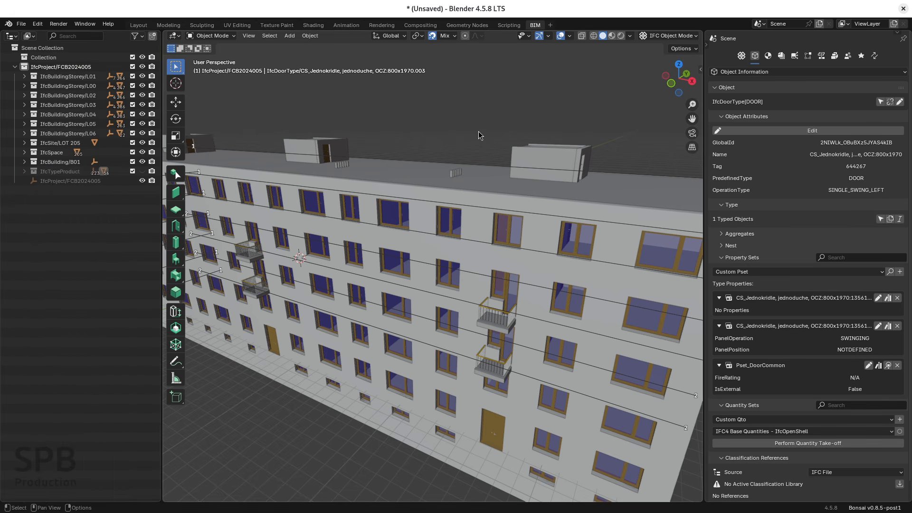
- Frame the whole building in the view and bring up the Project Overview
scroll(471, 224, down, 1)
shift+middle_drag(471, 225, 483, 238)
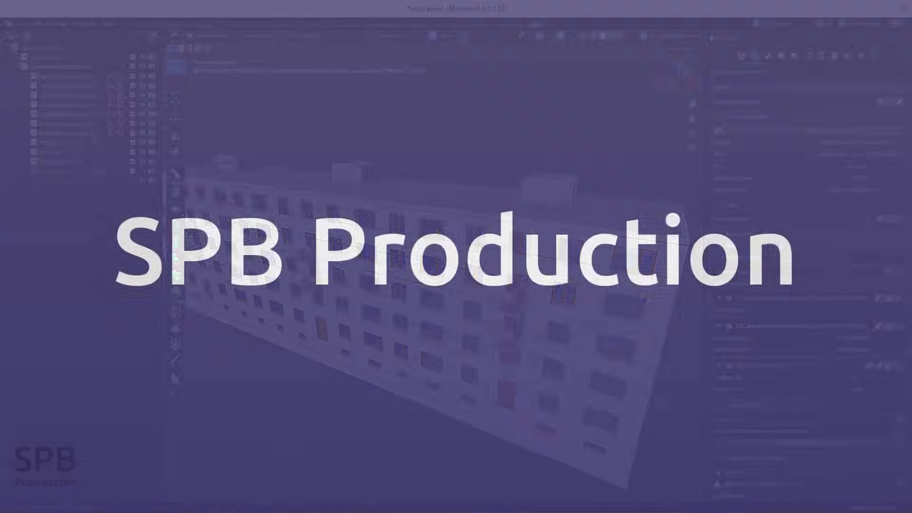
scroll(424, 251, down, 3)
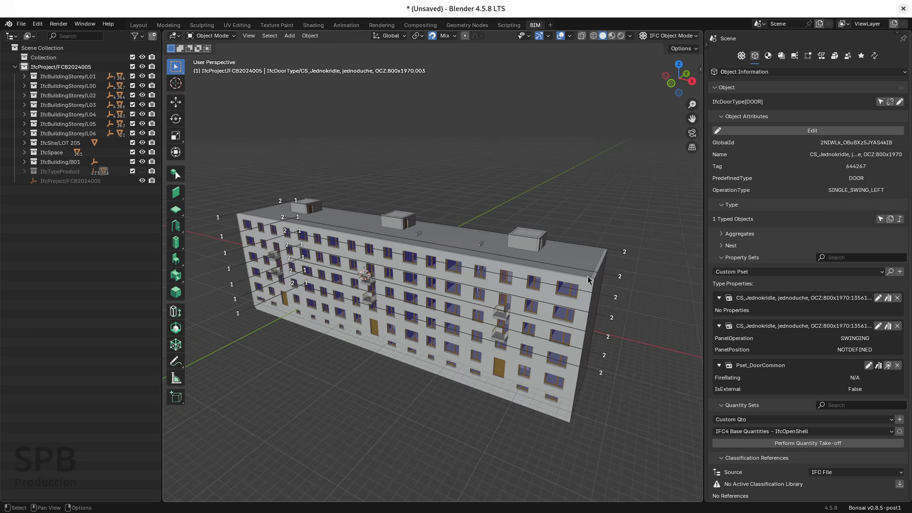
click(740, 55)
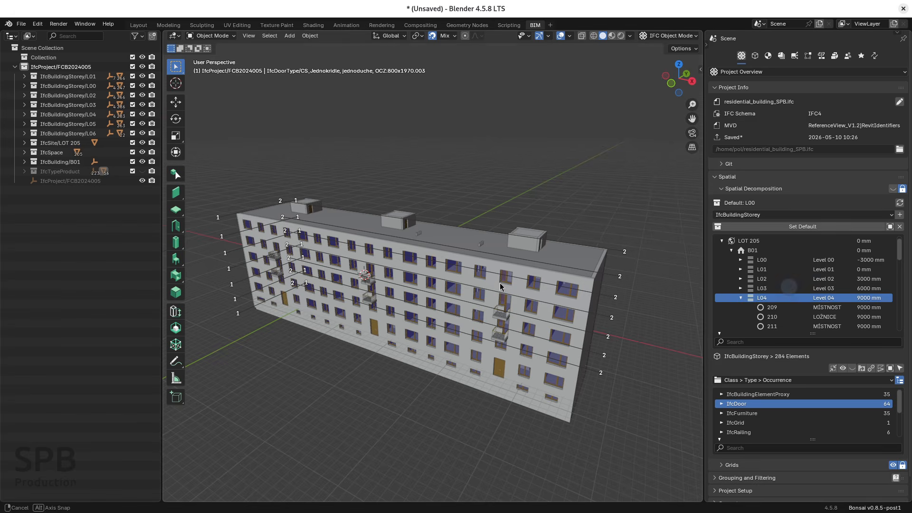
- Hide the insulated roof slab, select the floor slab beneath it, and inspect the exposed top-storey rooms
middle_drag(617, 294, 483, 300)
click(448, 258)
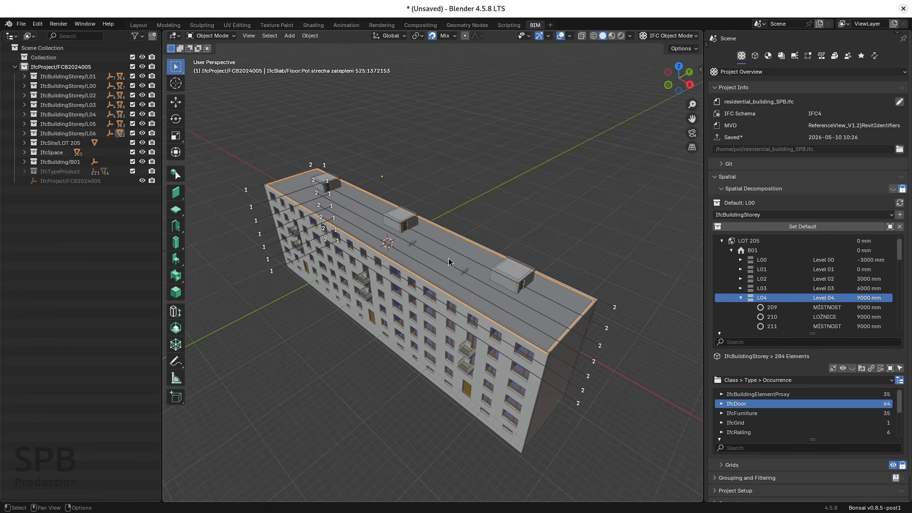
key(h)
click(479, 292)
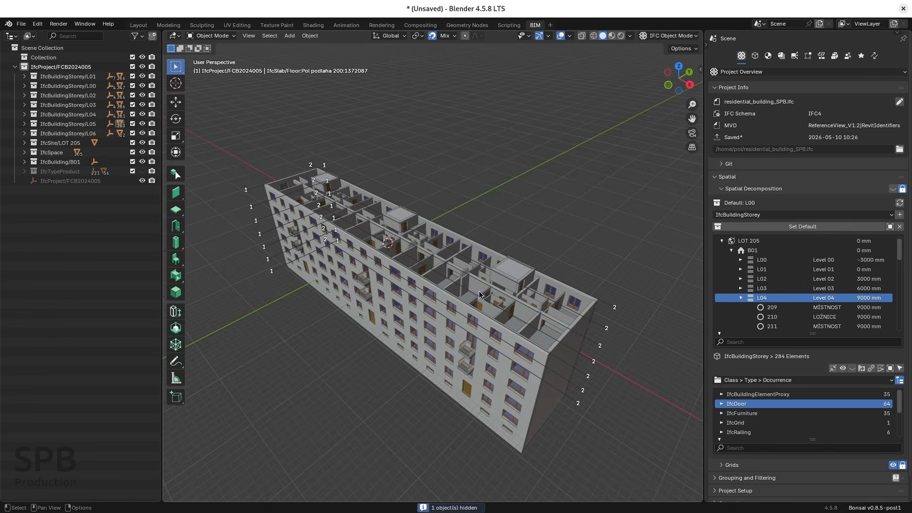
scroll(479, 294, up, 4)
middle_drag(470, 299, 443, 295)
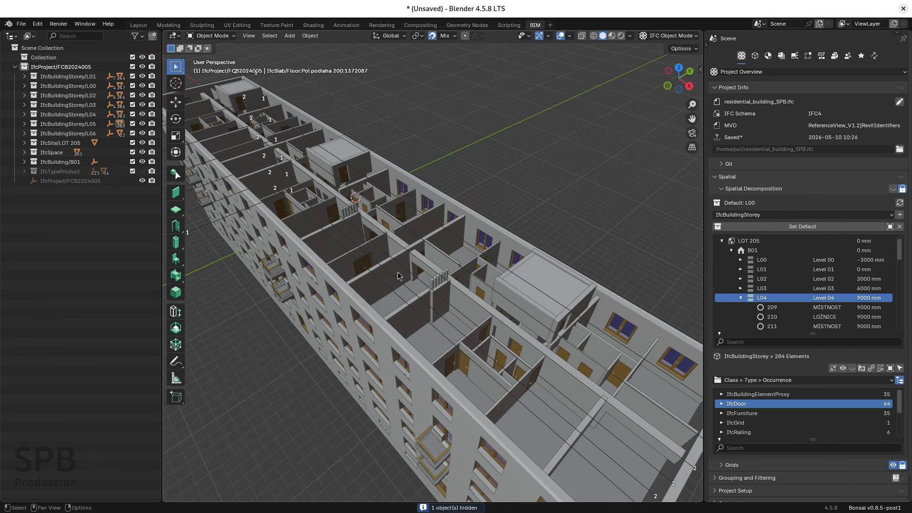
middle_drag(394, 309, 412, 318)
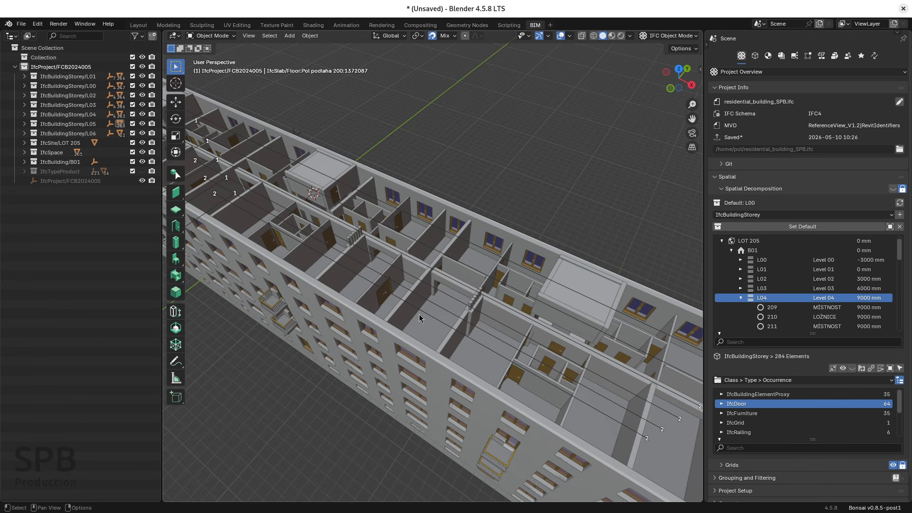
mouse_move(478, 354)
middle_down()
mouse_move(464, 341)
mouse_move(487, 352)
middle_up()
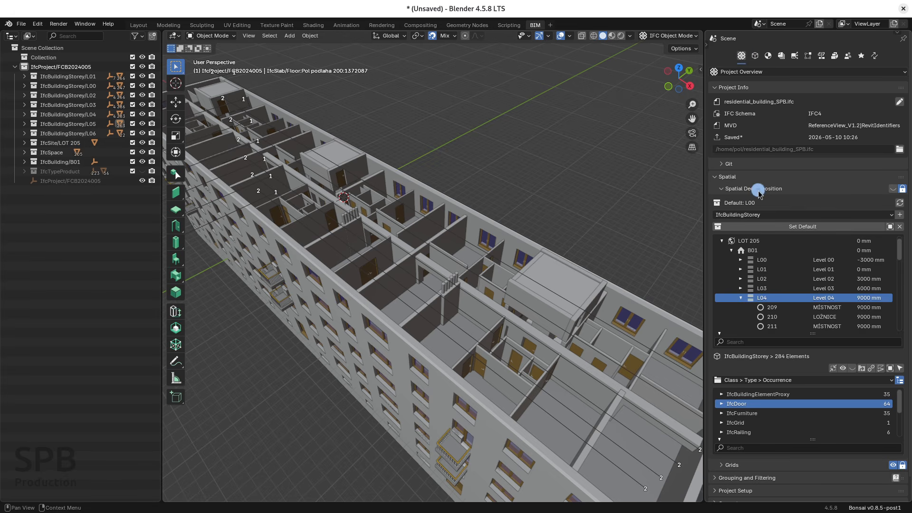
- Show the model's spatial elements, select the LOŽNICE 303 space, review its Object Information, and return to the Project Overview
click(893, 189)
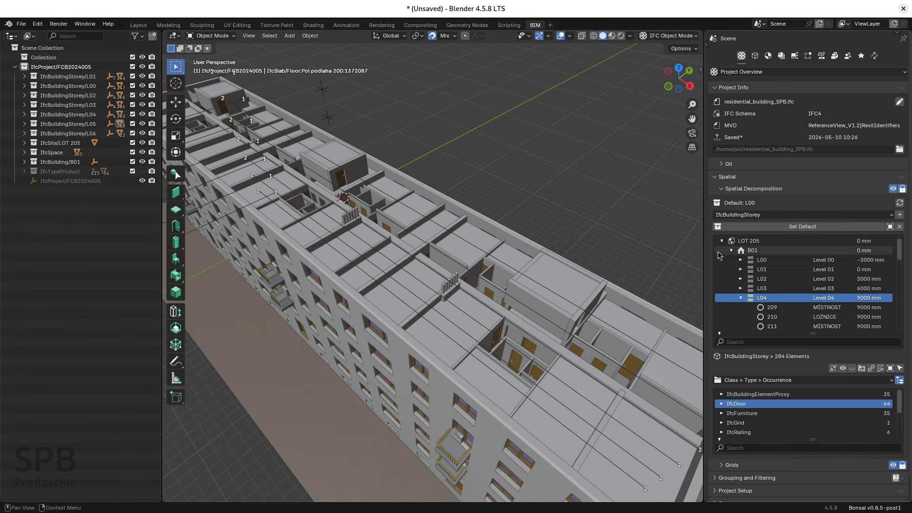
middle_drag(446, 312, 472, 306)
scroll(478, 252, up, 3)
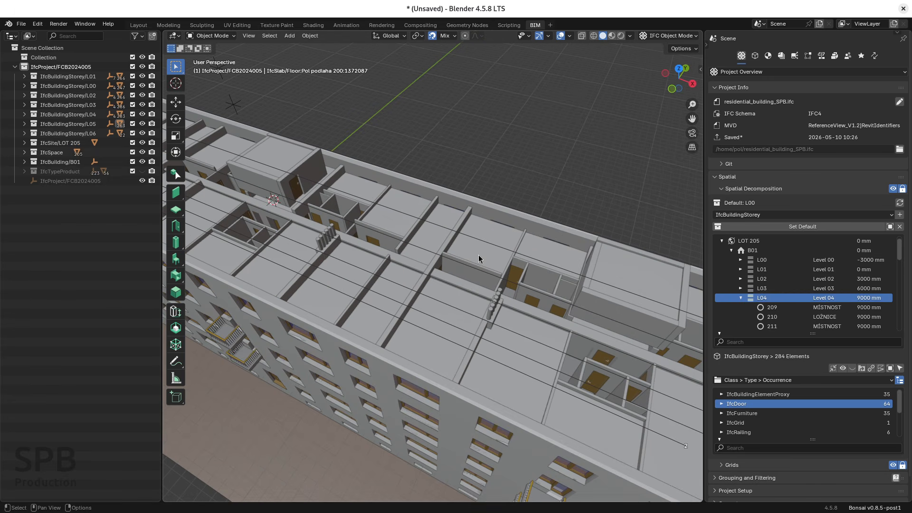
click(477, 251)
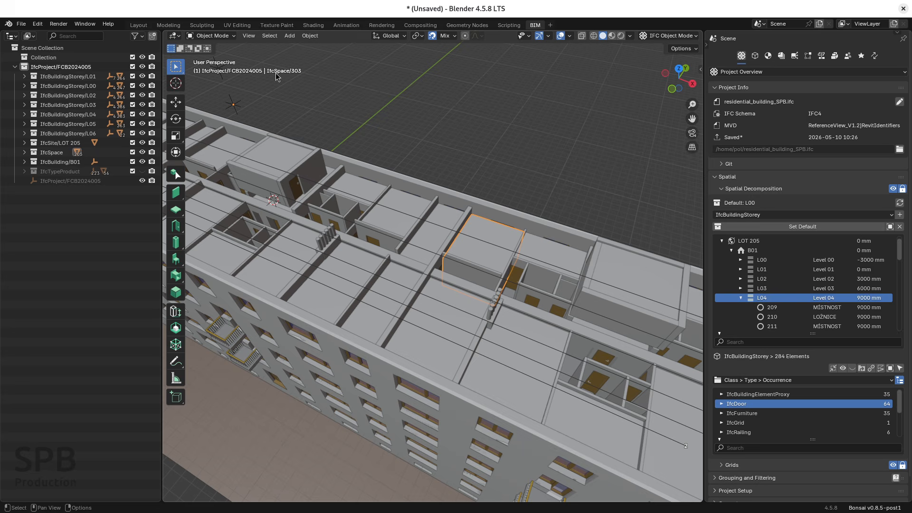
click(754, 57)
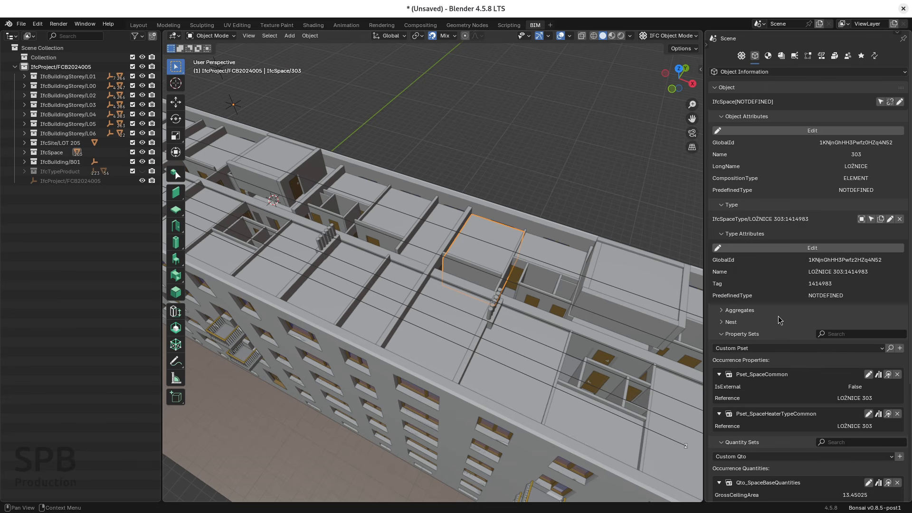
click(741, 55)
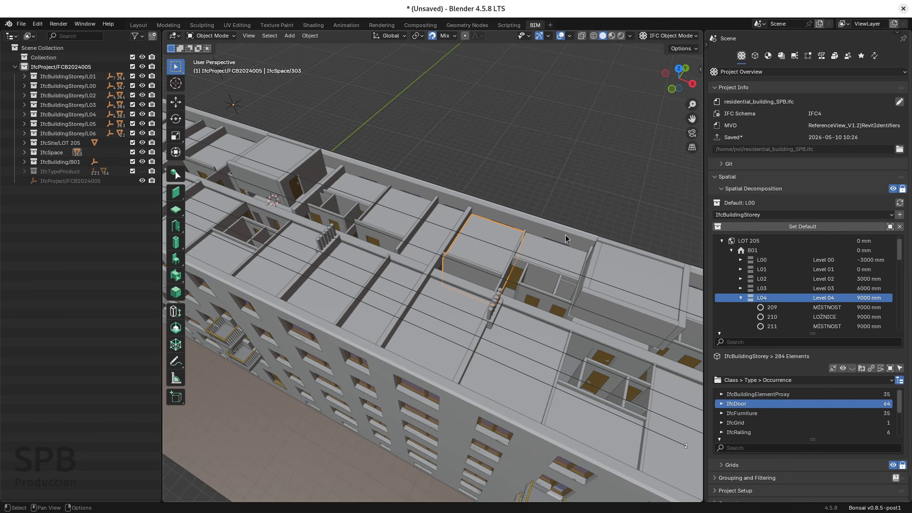
mouse_move(498, 324)
middle_down()
mouse_move(484, 319)
mouse_move(496, 319)
middle_up()
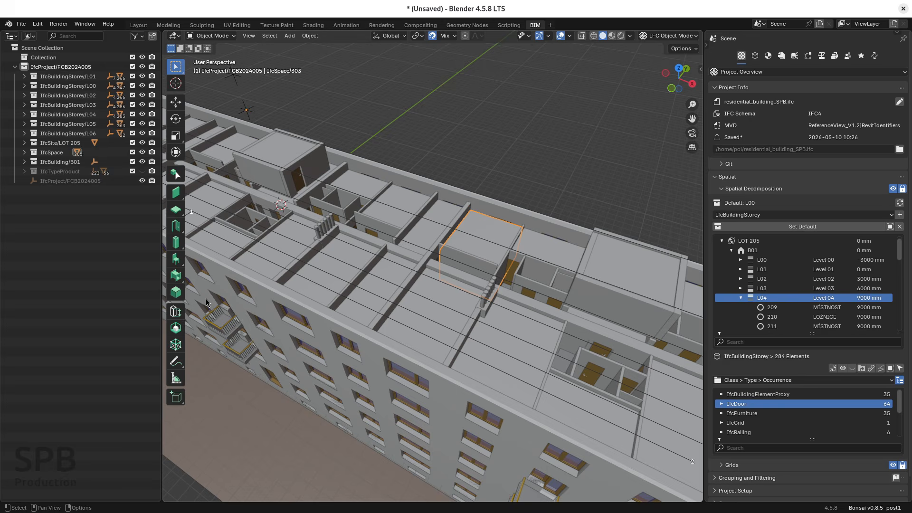
- Activate the Spatial tool, toggle the spaces to wireframe display, and select IfcSpace 280 in the large front room
click(176, 328)
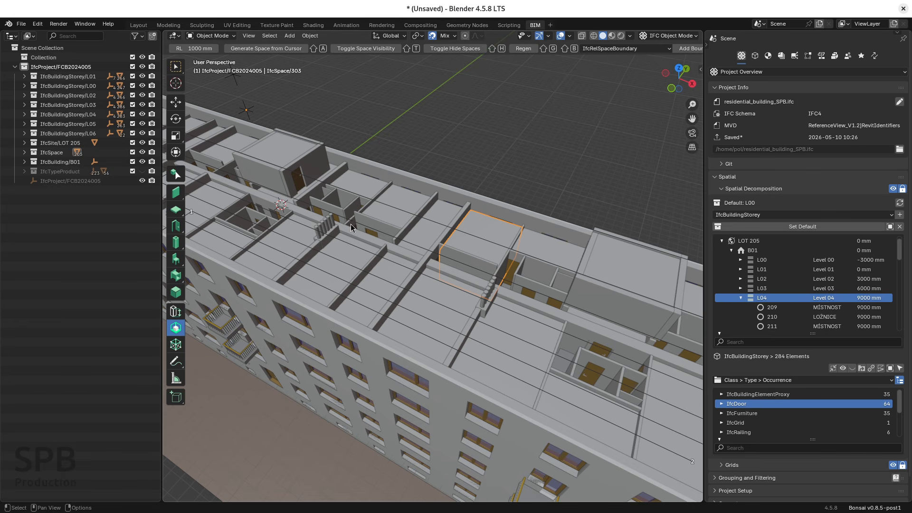
click(366, 49)
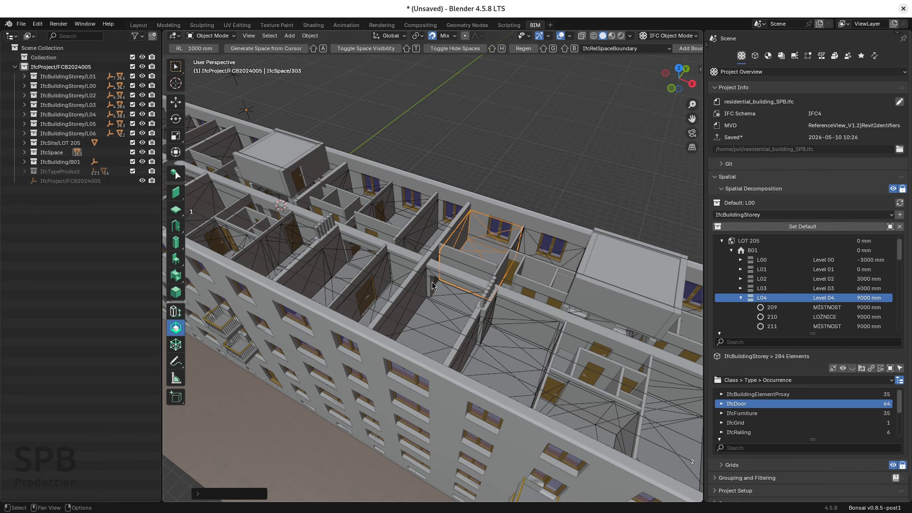
scroll(443, 328, up, 3)
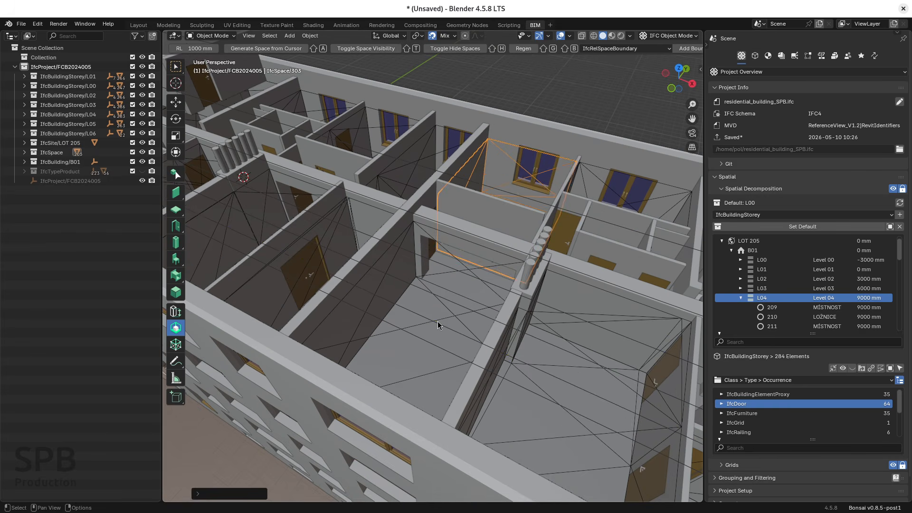
click(438, 324)
click(460, 319)
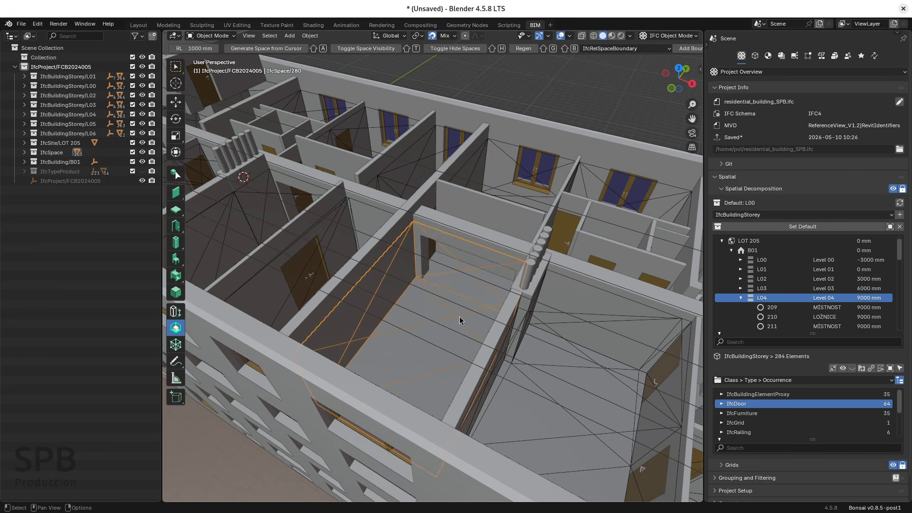
scroll(467, 290, down, 1)
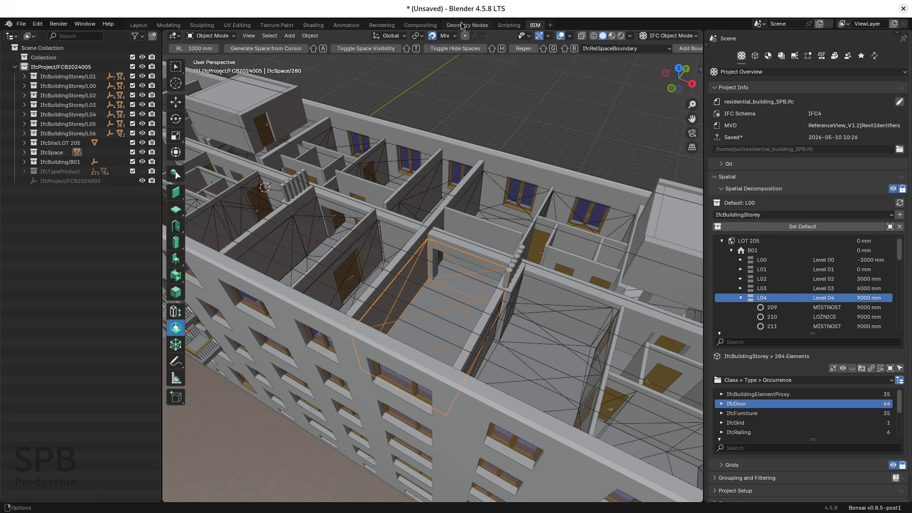
- Try out Toggle Hide Spaces by hiding and reshowing the spaces, and toggle their display back to solid
click(453, 49)
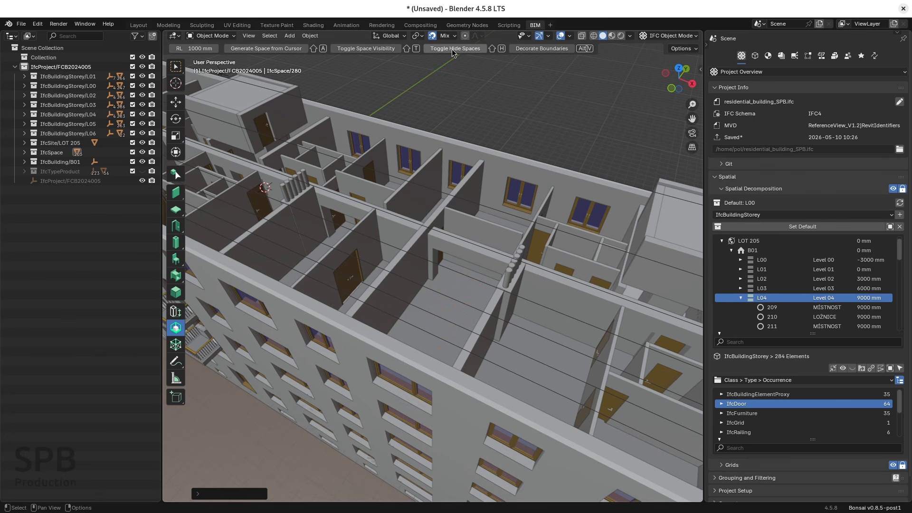
click(453, 49)
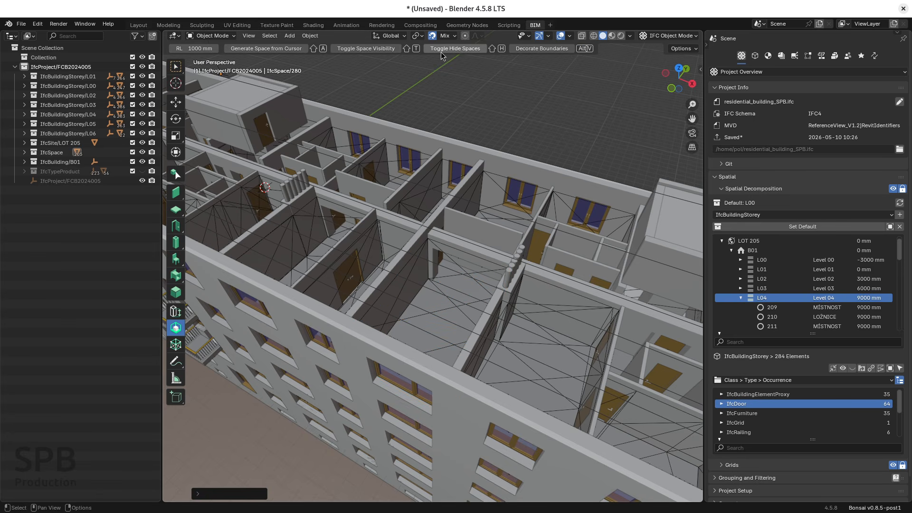
click(449, 51)
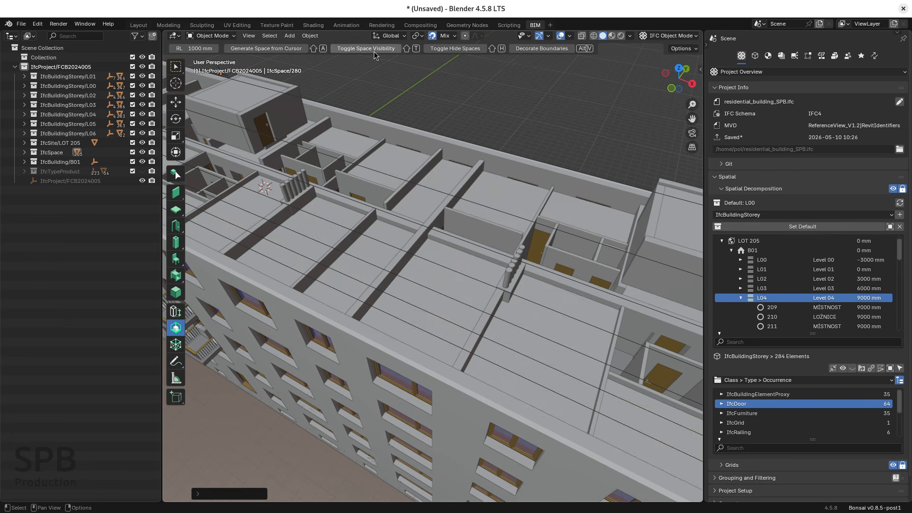
click(456, 53)
click(456, 53)
- Turn off spatial element visibility in Spatial Decomposition and unhide the building's roof slab
click(892, 189)
scroll(491, 270, down, 2)
scroll(494, 274, up, 2)
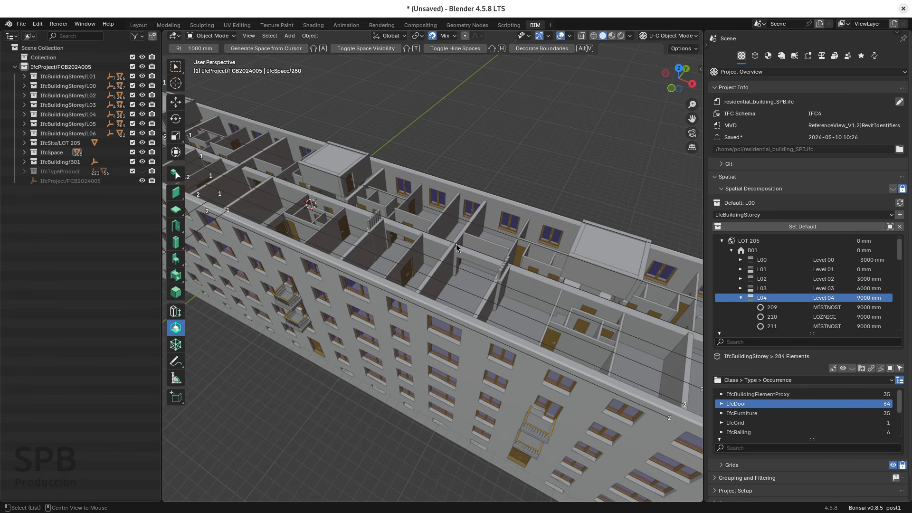
key(alt+h)
scroll(456, 244, down, 2)
click(498, 182)
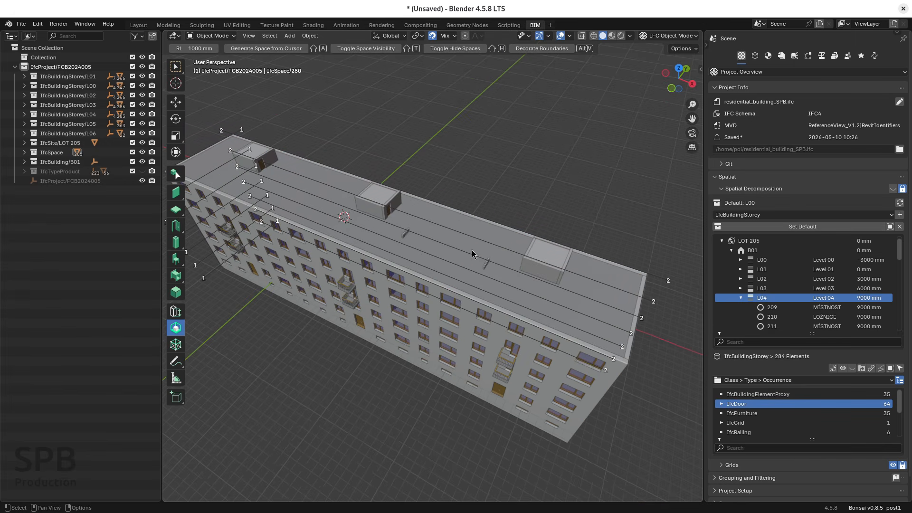
- View the building from its end wall with the grid lines and expand the Grids settings in the Project Overview
shift+middle_drag(439, 292, 477, 308)
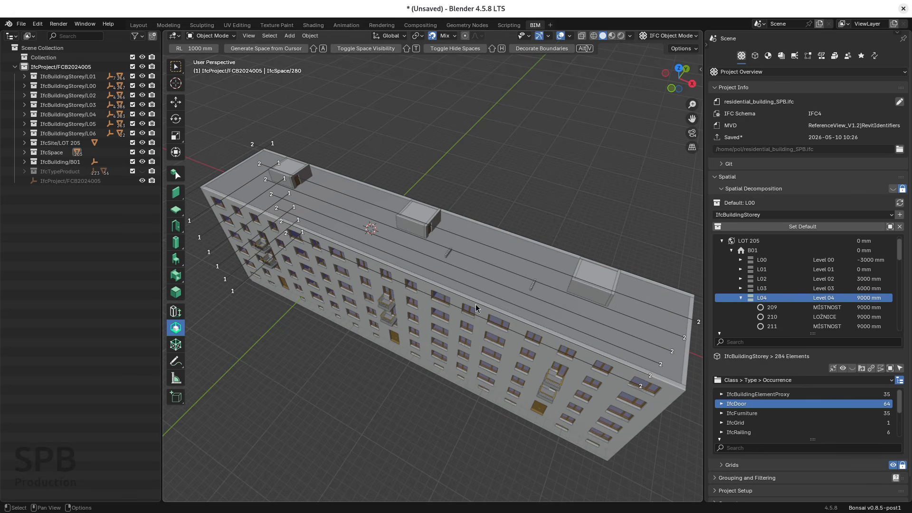
middle_drag(356, 334, 411, 272)
shift+middle_drag(221, 320, 268, 315)
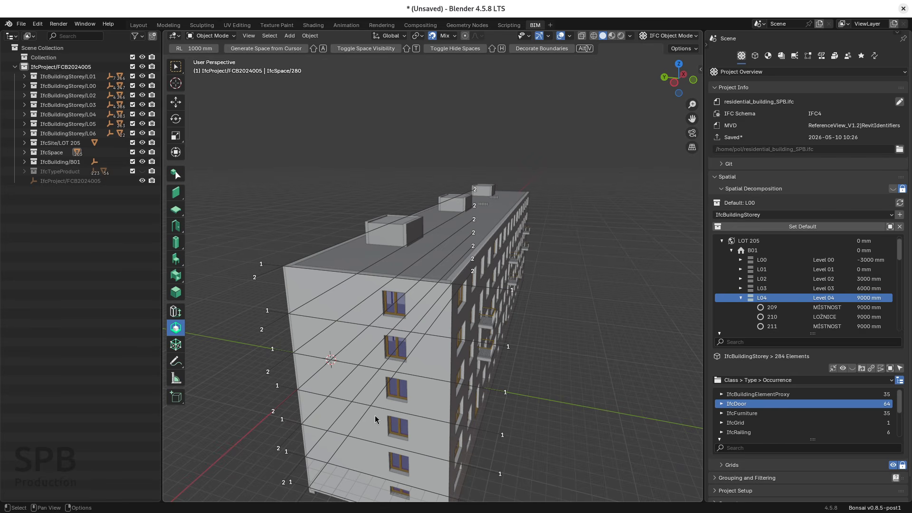
middle_drag(375, 419, 265, 326)
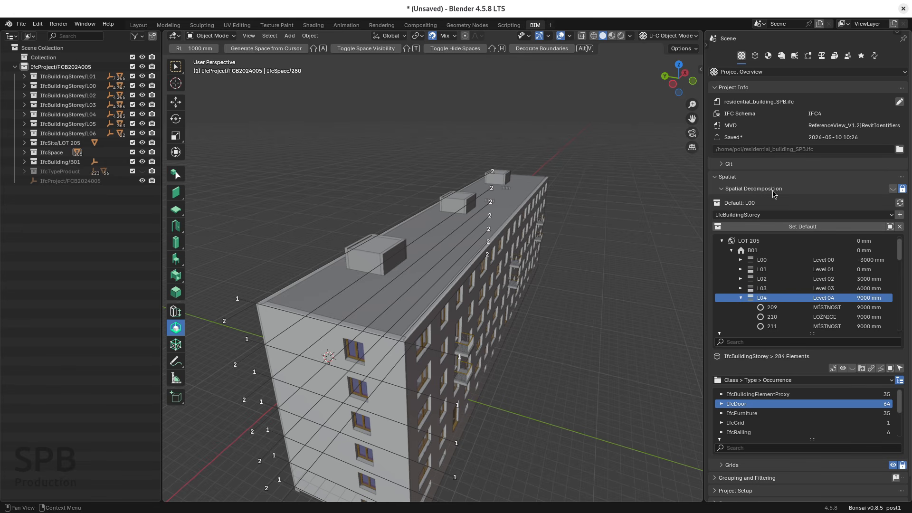
click(721, 467)
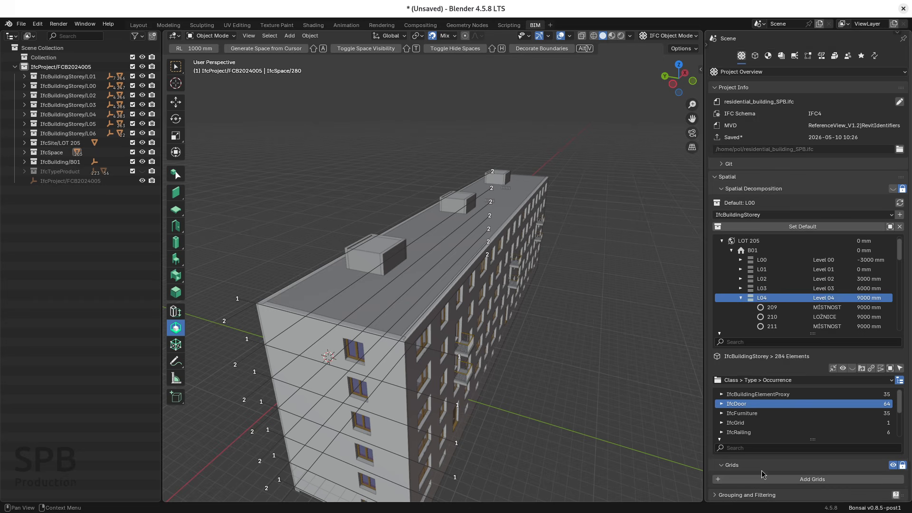
- Collapse the Grids settings and turn off grid visibility so the building shows without grid lines
scroll(764, 474, down, 1)
click(722, 447)
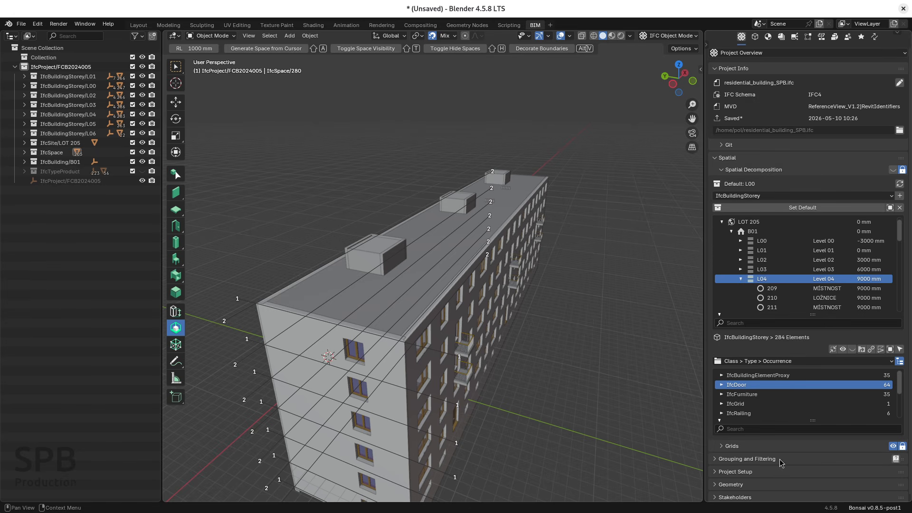
click(892, 446)
middle_drag(485, 381, 509, 365)
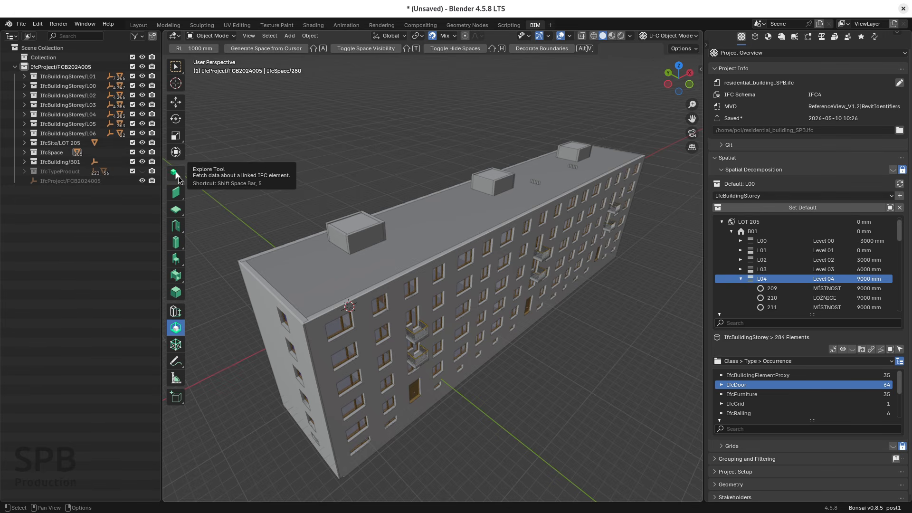
- Activate the Explore Tool, add a clipping plane on the roof slab, and lower it to cut open an upper storey
click(175, 174)
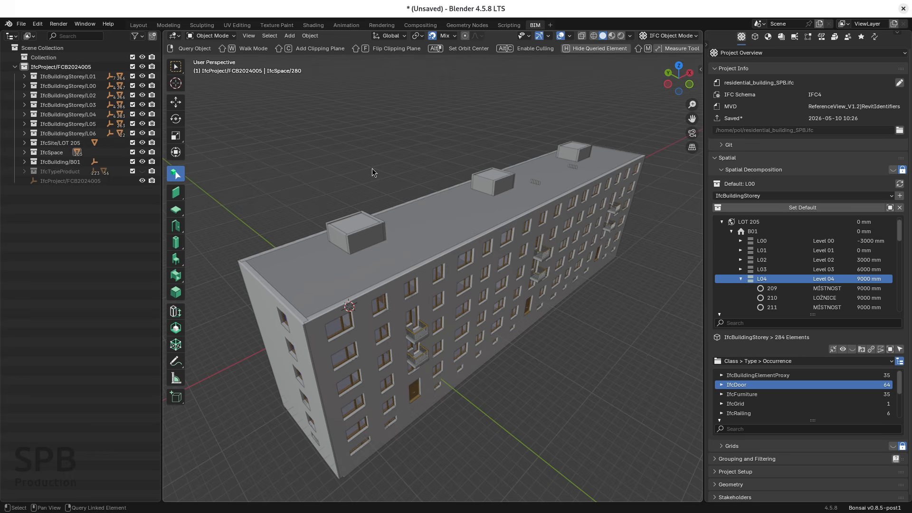
click(448, 214)
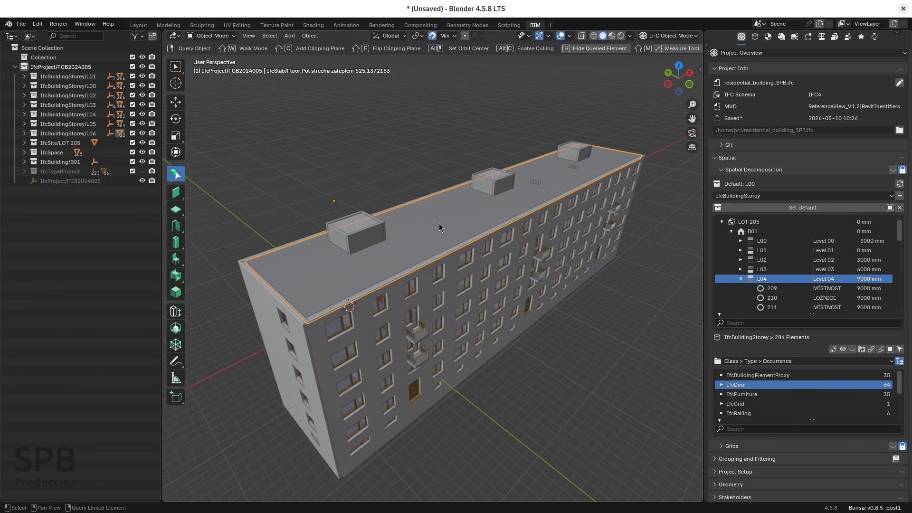
key(shift+c)
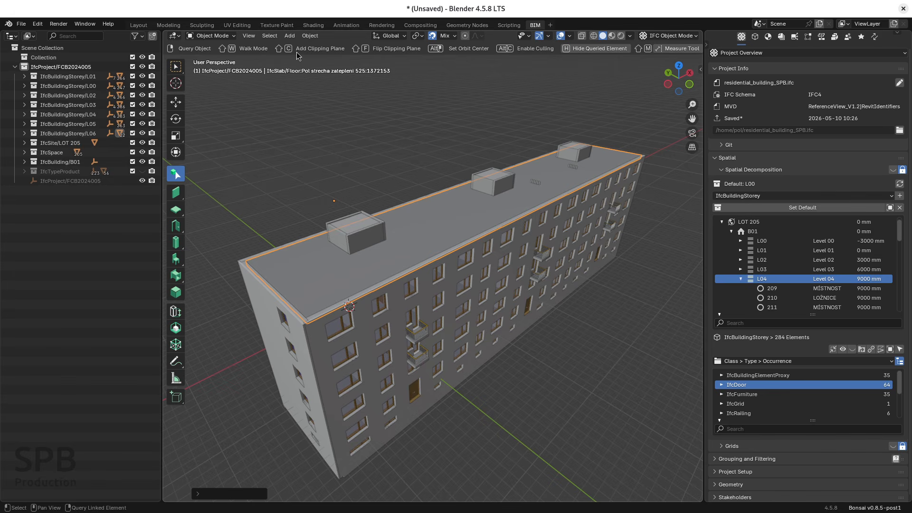
key(ctrl)
key(shift+c)
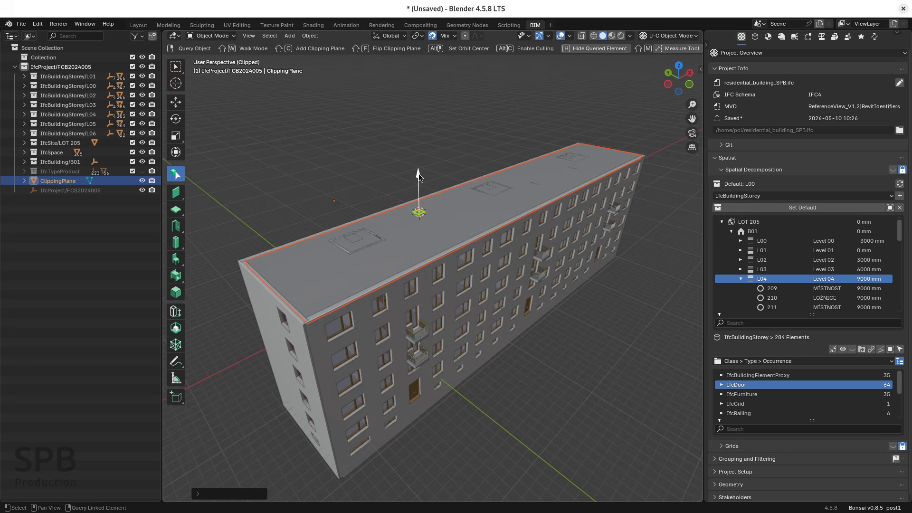
mouse_move(418, 177)
mouse_down()
mouse_move(422, 244)
mouse_move(419, 235)
mouse_up()
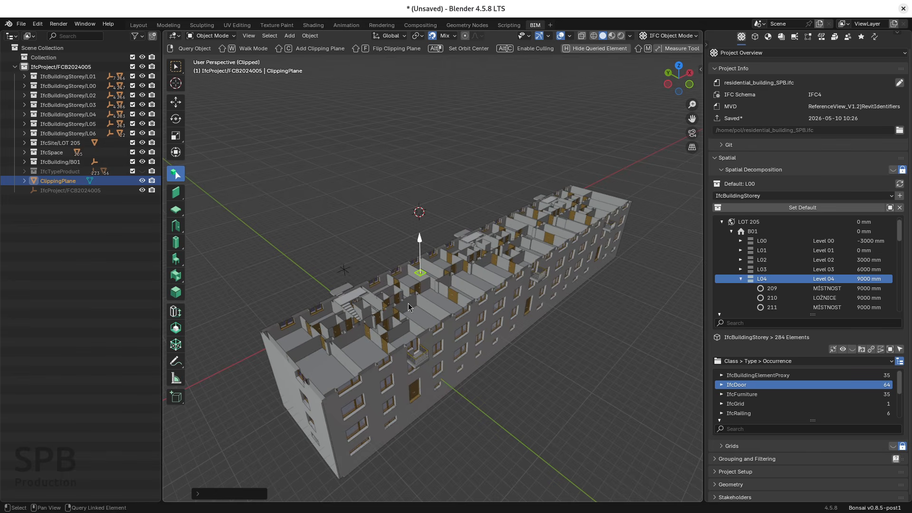
- Try out flipping the clipping plane, shift the cut while viewing the building from below, and flip it back
key(shift+f)
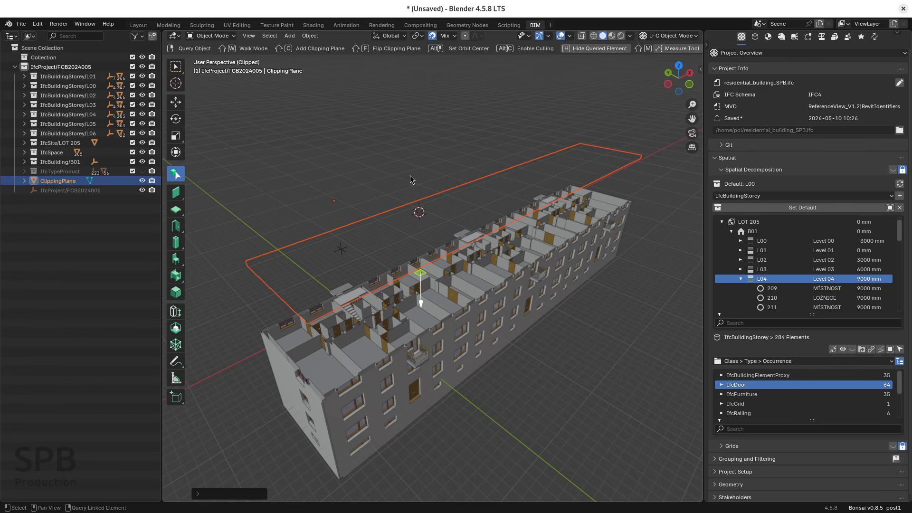
middle_drag(441, 379, 436, 325)
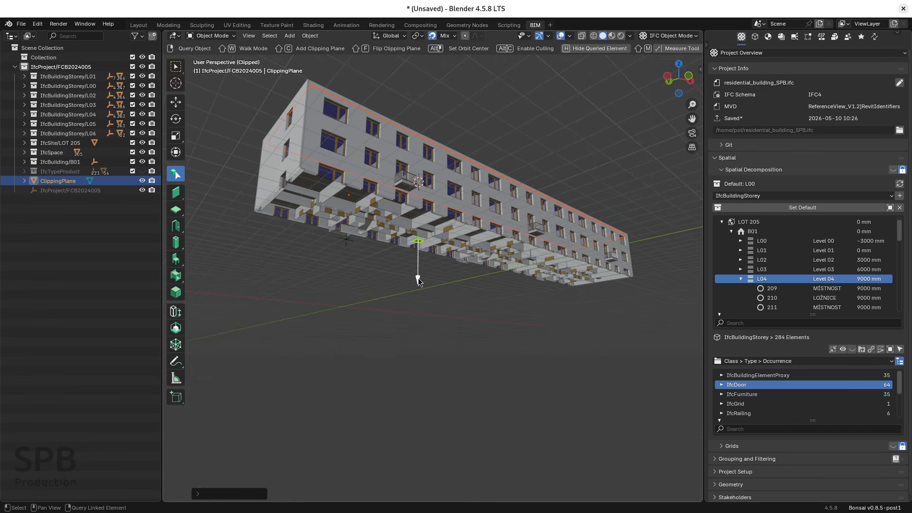
drag(417, 278, 418, 267)
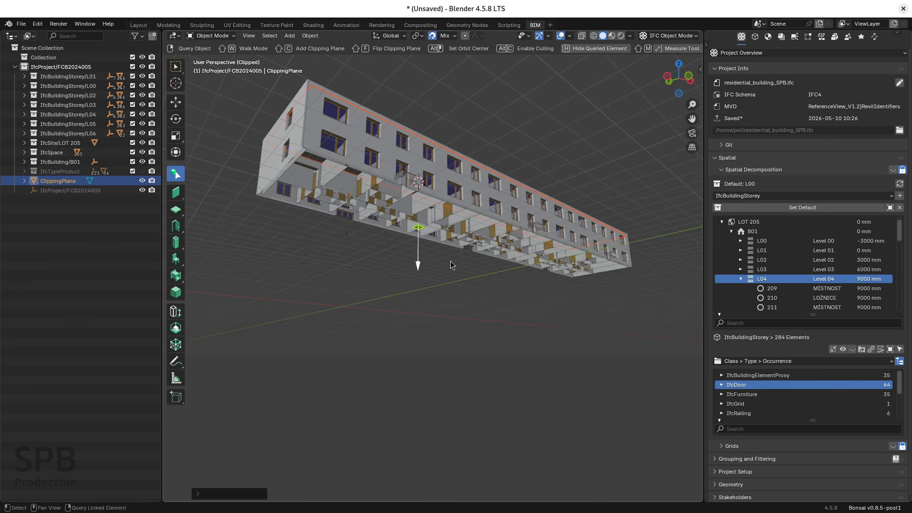
middle_drag(451, 265, 420, 243)
click(425, 164)
click(417, 259)
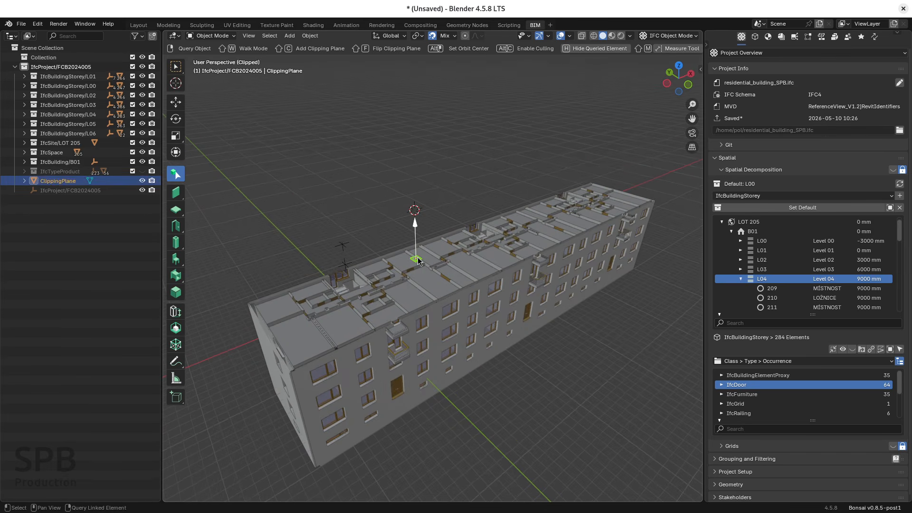
- Reselect the horizontal clipping plane, raise it to section a higher storey, and delete the plane
click(476, 187)
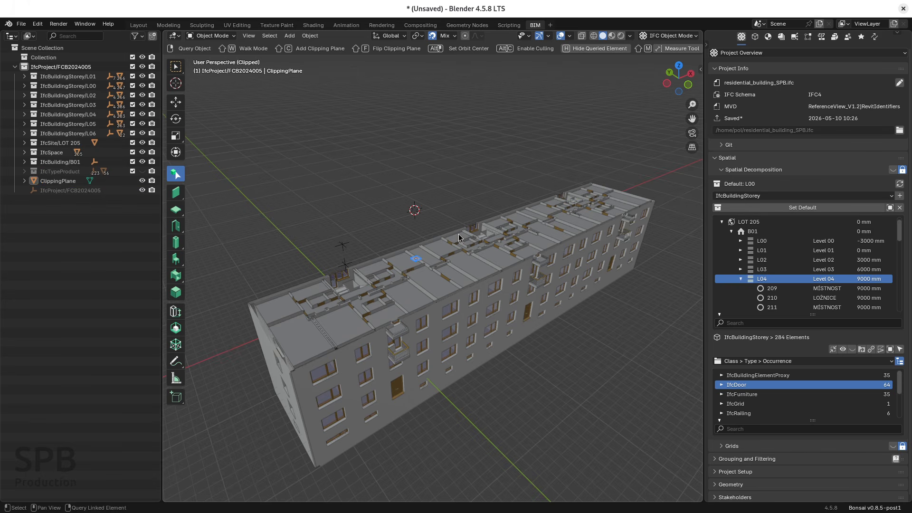
click(418, 260)
drag(416, 233, 418, 213)
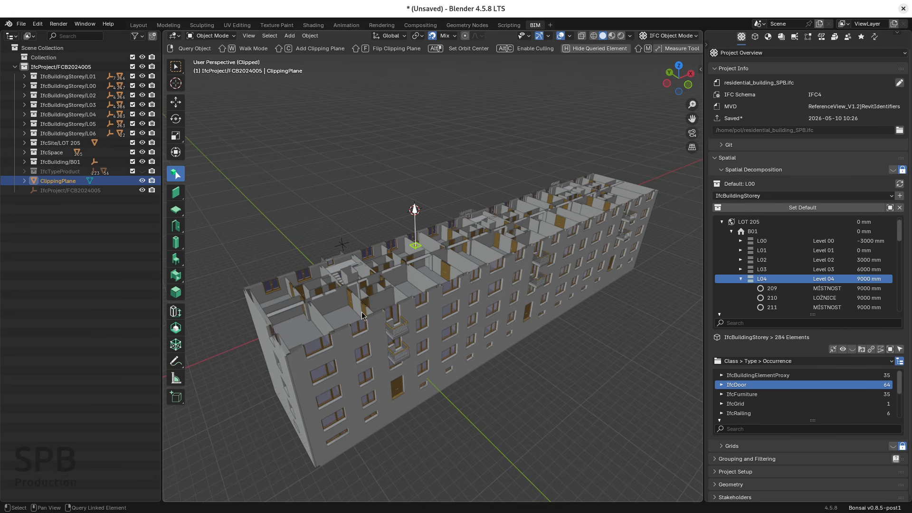
middle_drag(365, 314, 387, 311)
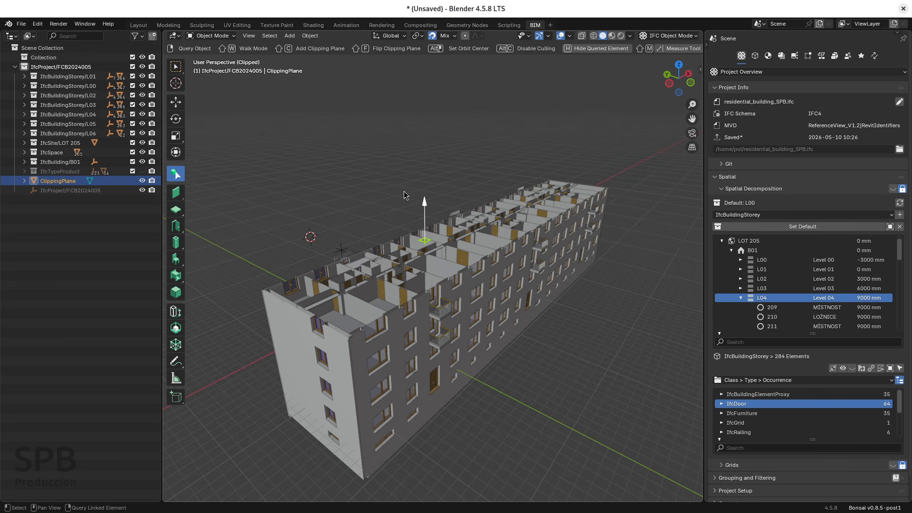
key(Delete)
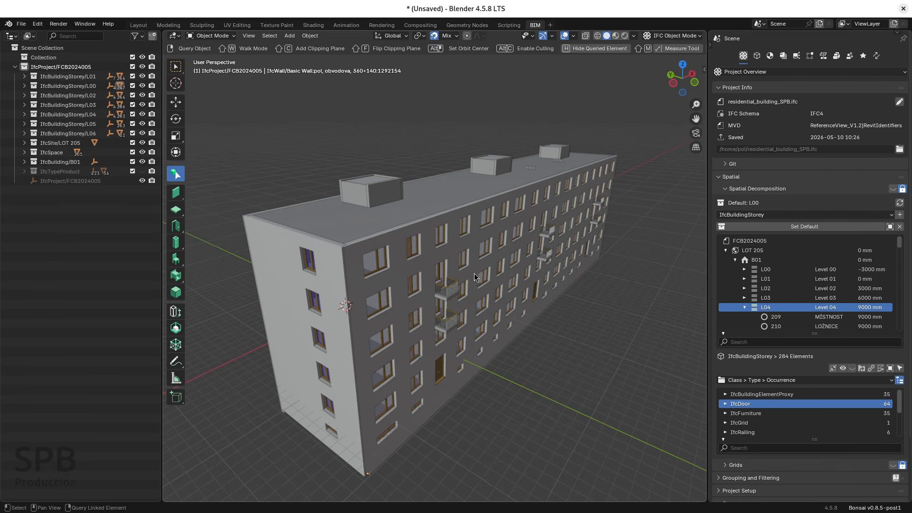
- Add a clipping plane on the long facade wall and push it inward to expose the rooms on every storey
click(475, 277)
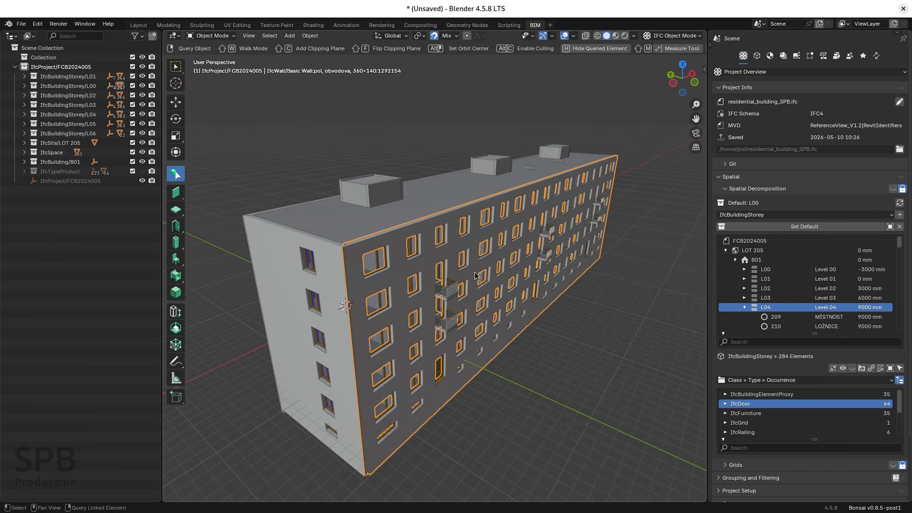
key(shift+c)
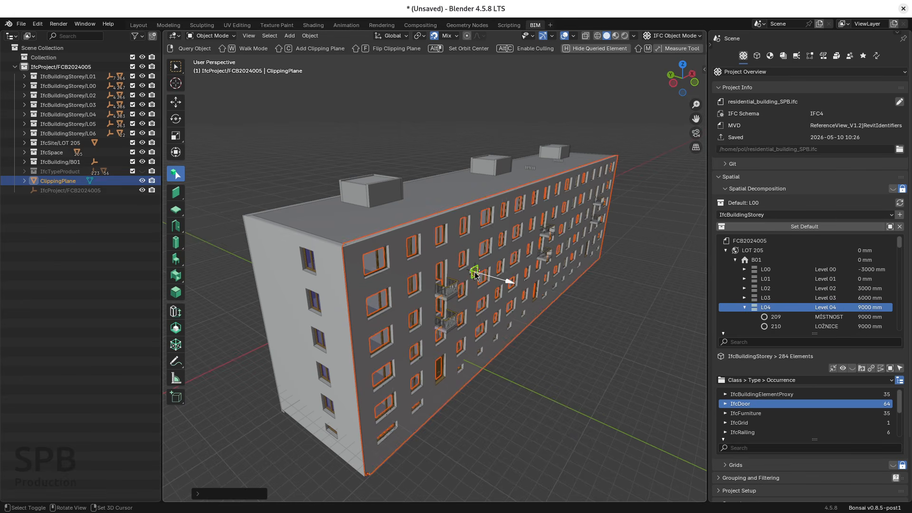
drag(511, 283, 476, 274)
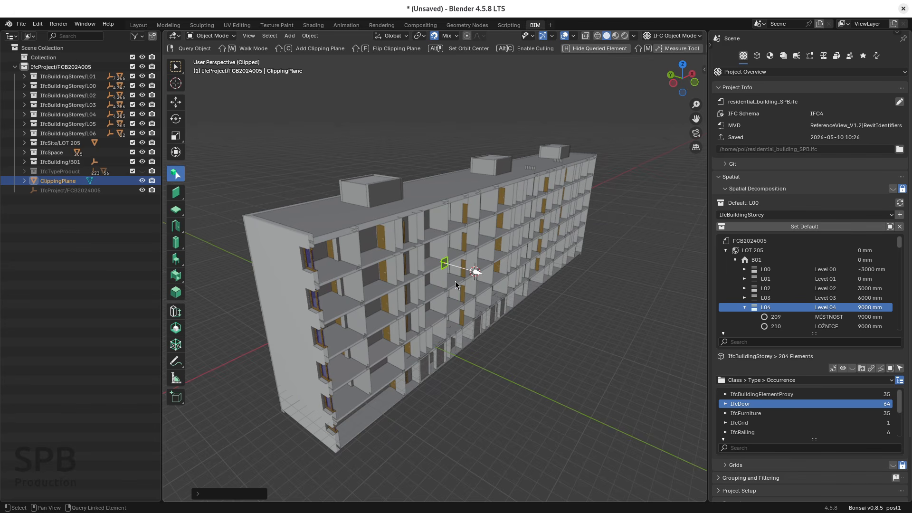
click(565, 342)
middle_drag(565, 342, 537, 341)
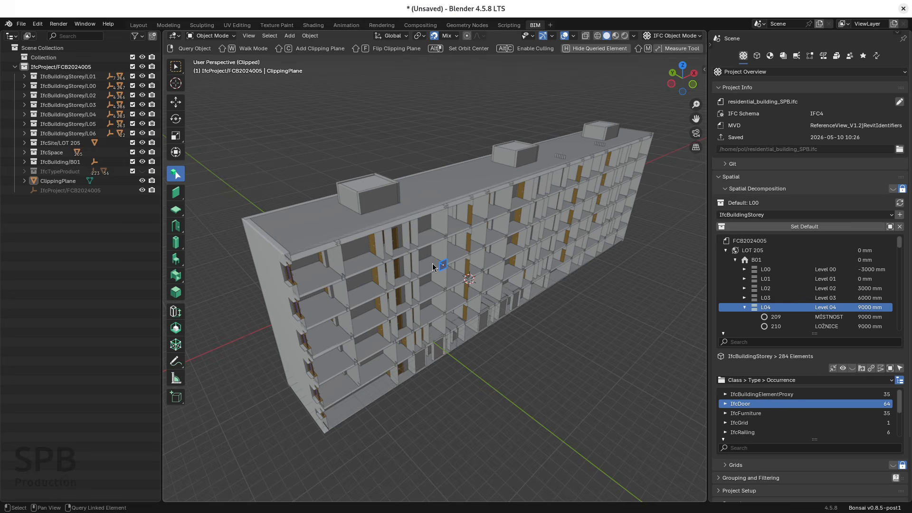
- Add a second clipping plane on the roof slab and lower it below the roof to combine both cuts
click(321, 223)
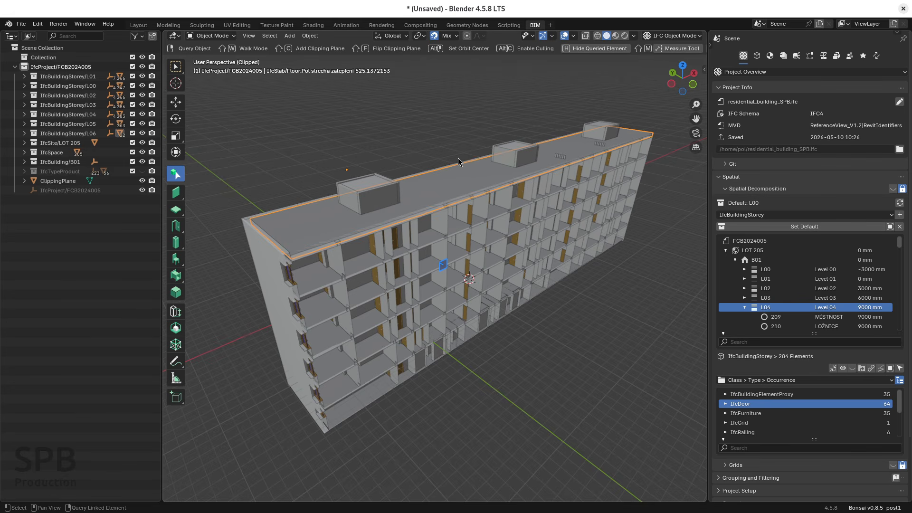
key(shift+c)
middle_drag(419, 200, 424, 204)
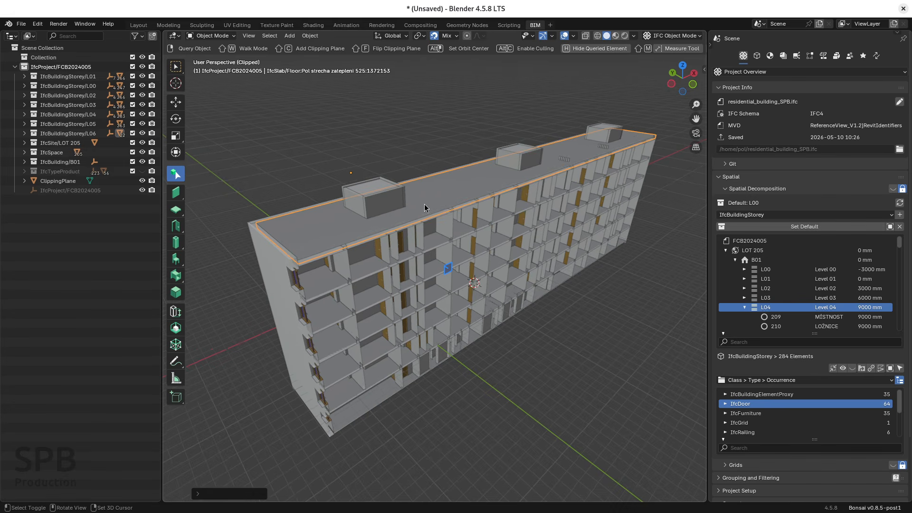
key(shift+c)
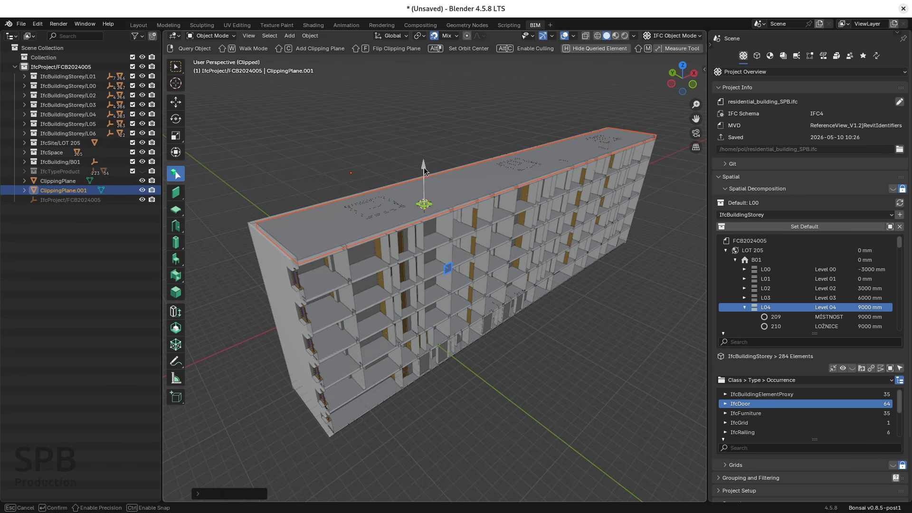
drag(423, 167, 427, 198)
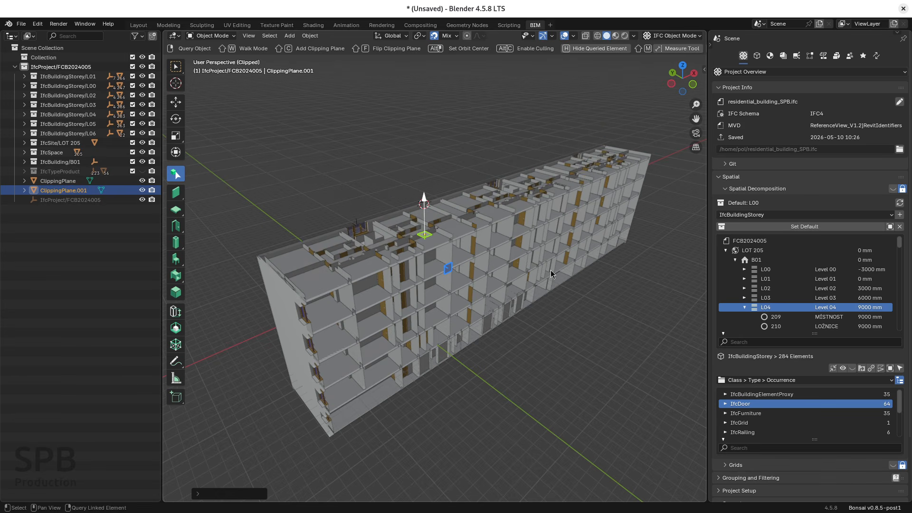
click(591, 325)
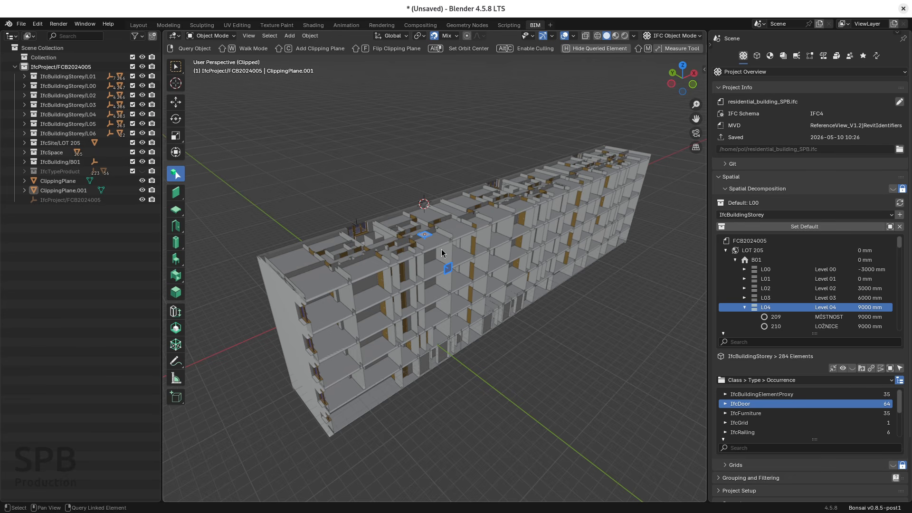
- Show the Section Cutaways With Cappings settings from the Sandbox section of Quality and Coordination
click(850, 56)
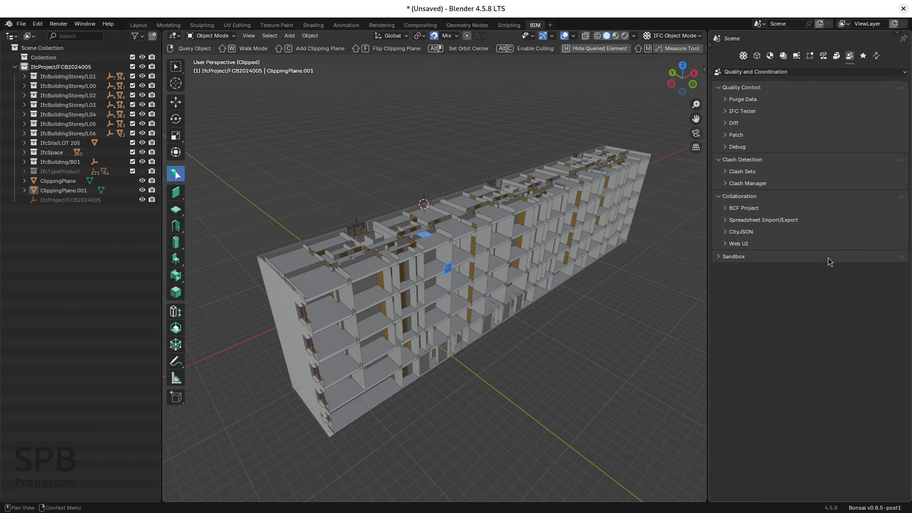
click(718, 259)
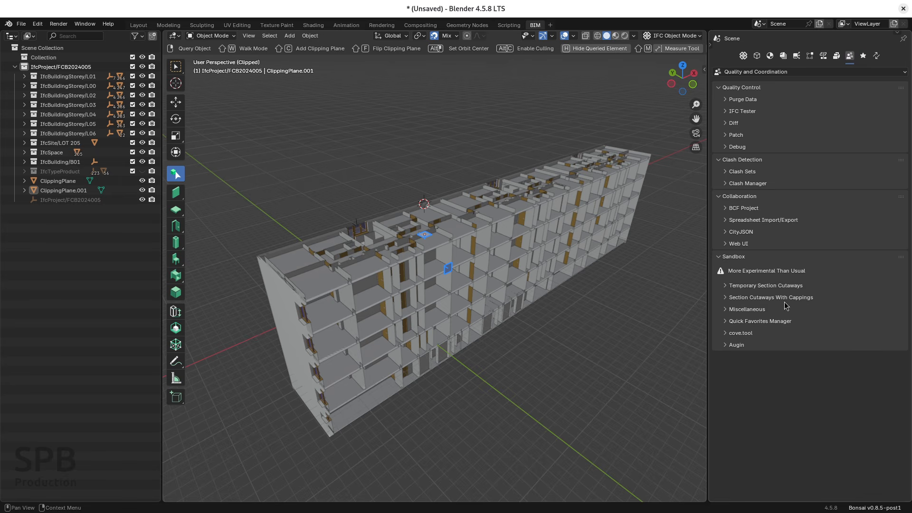
click(725, 297)
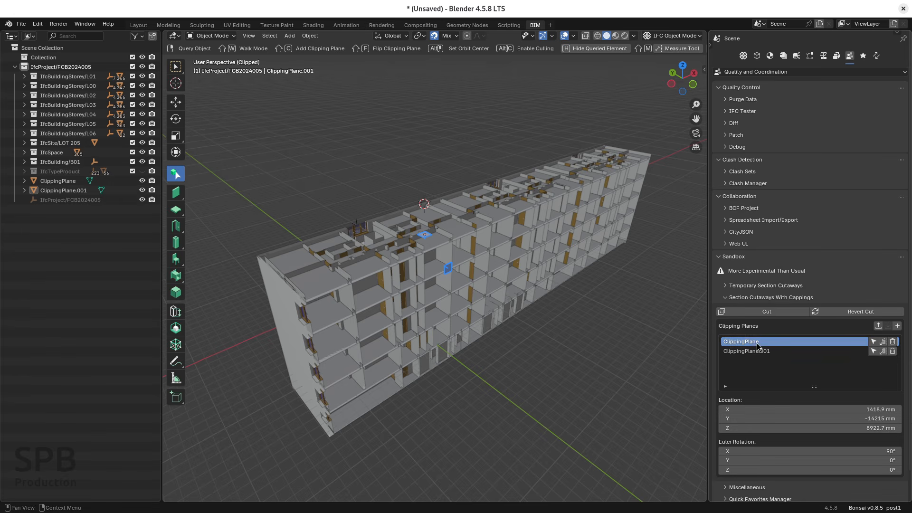
- Select each of the two clipping planes in the list and in the model, and delete them both
click(741, 351)
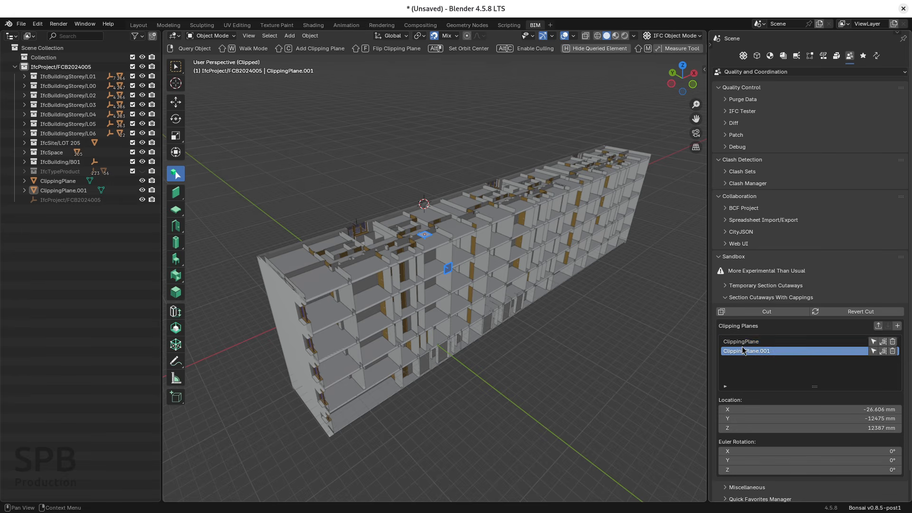
click(743, 342)
click(449, 270)
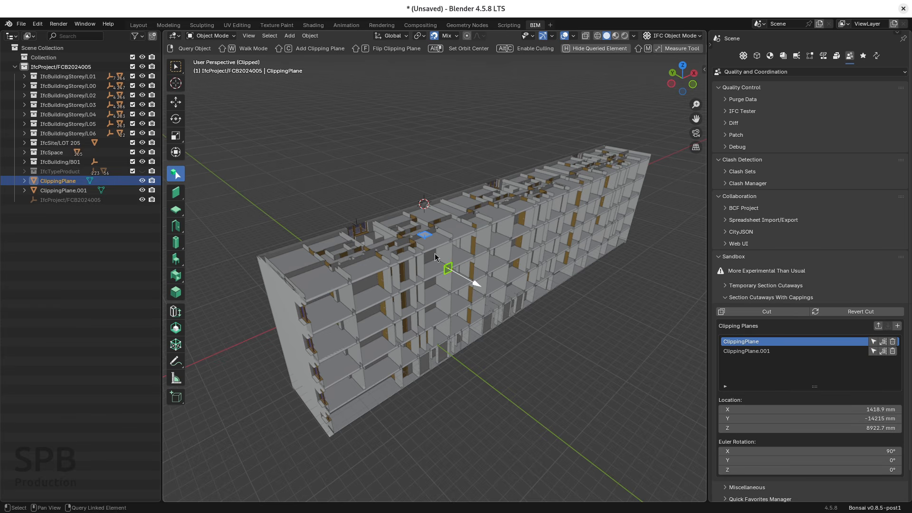
click(426, 237)
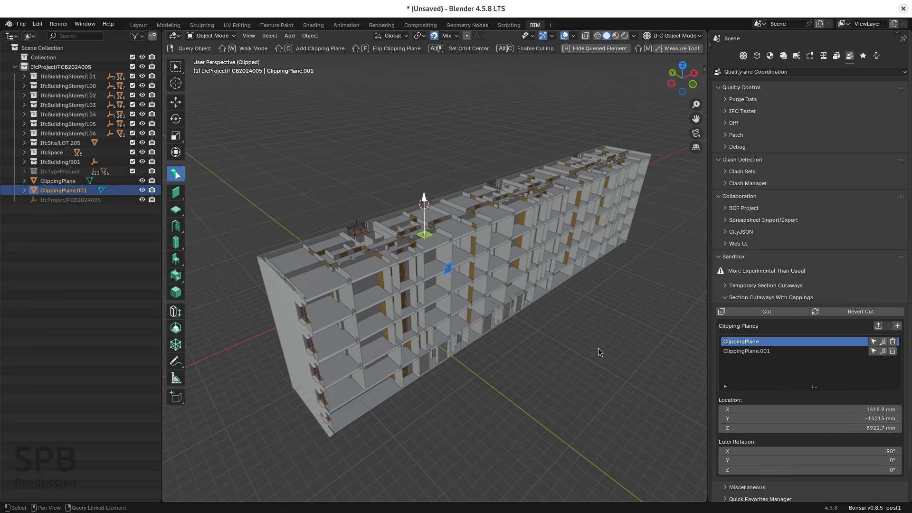
click(892, 351)
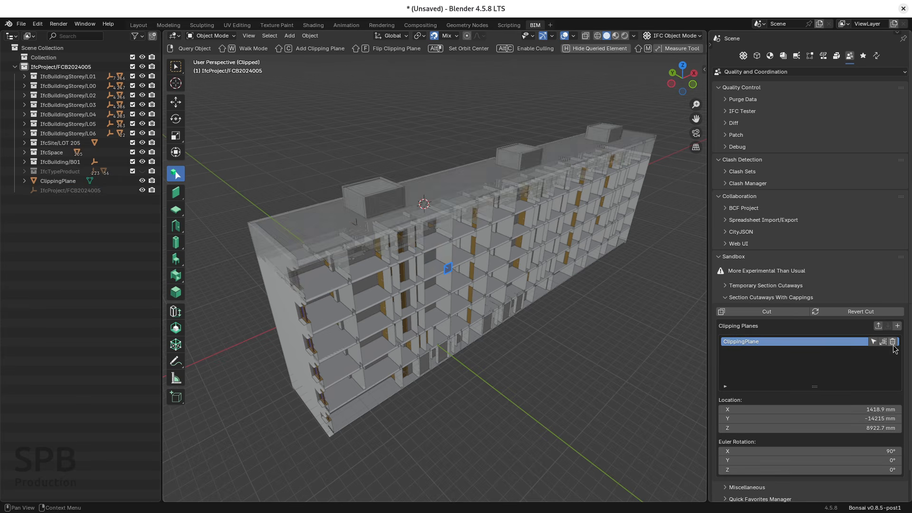
click(892, 343)
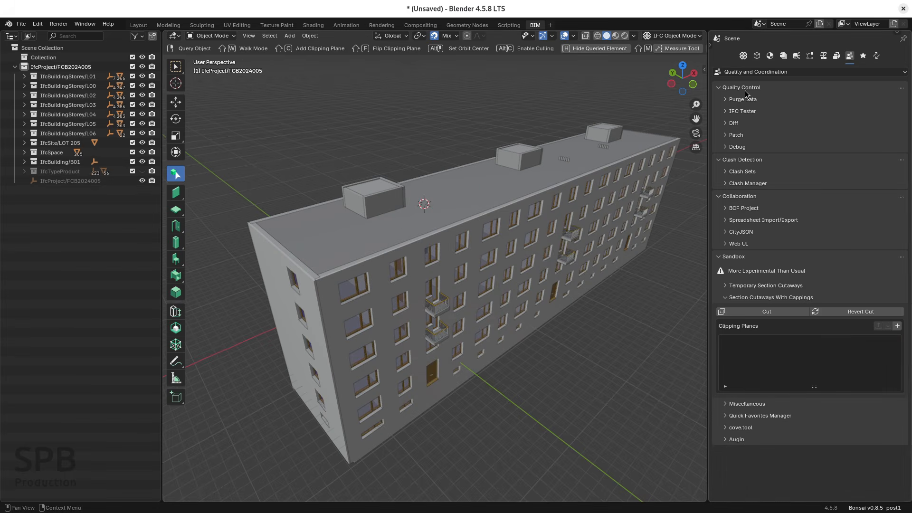
- Return to the Project Overview, collapse the Spatial section and look through the Geometry section
click(743, 56)
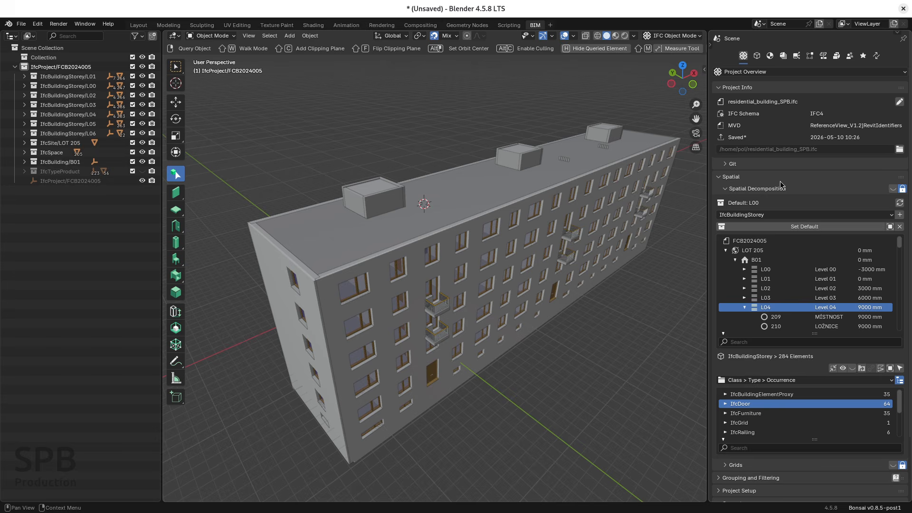
click(743, 55)
click(719, 177)
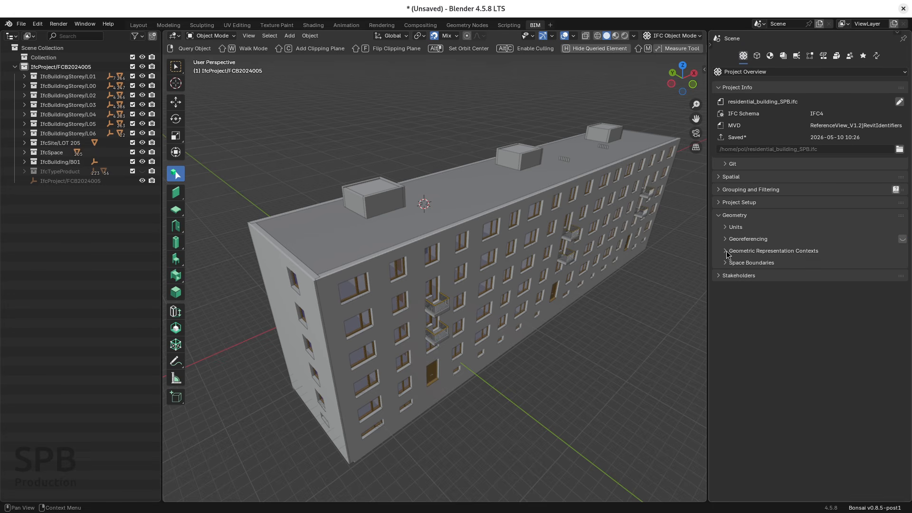
click(729, 216)
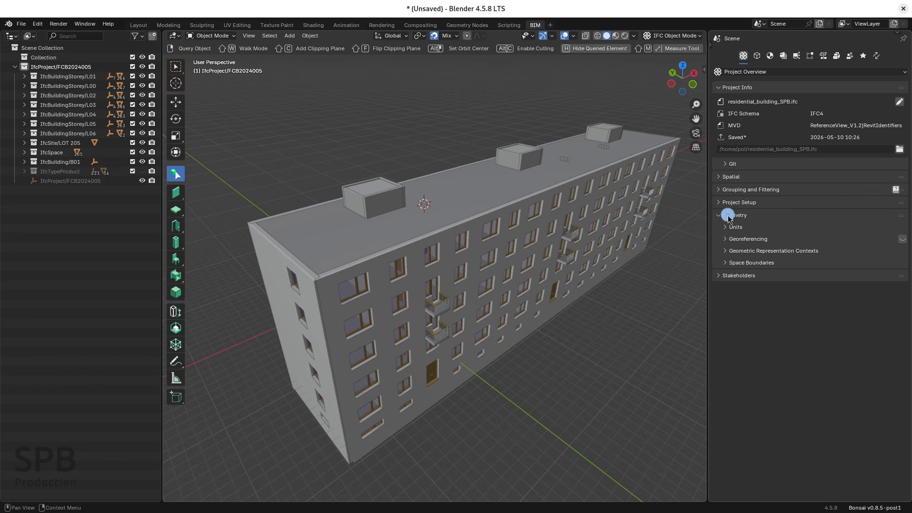
- Expand the Georeferencing settings, show the georeferencing overlay in the model and look at it from the top view
click(725, 239)
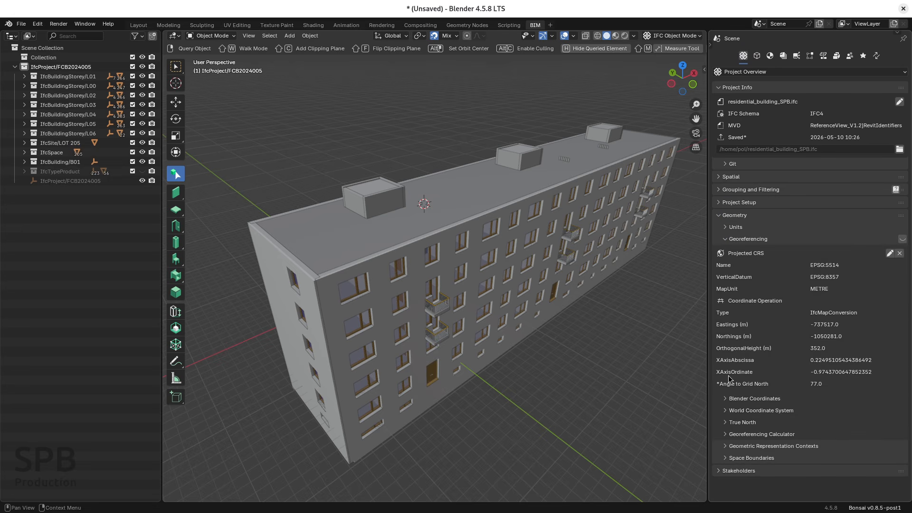
click(745, 253)
click(831, 264)
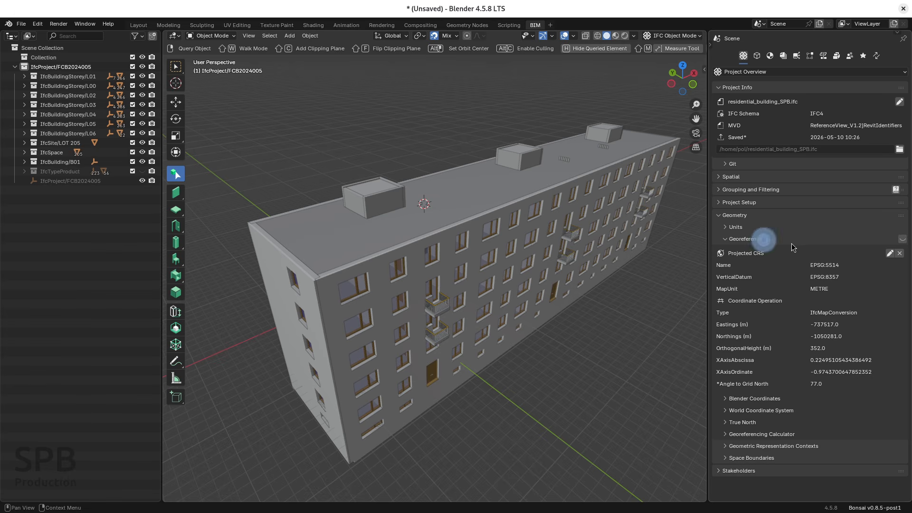
click(902, 241)
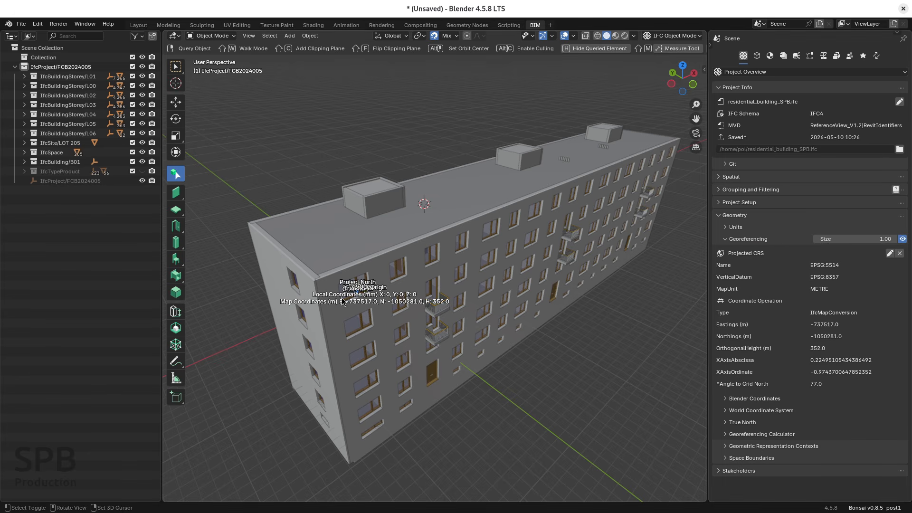
middle_drag(341, 298, 423, 309)
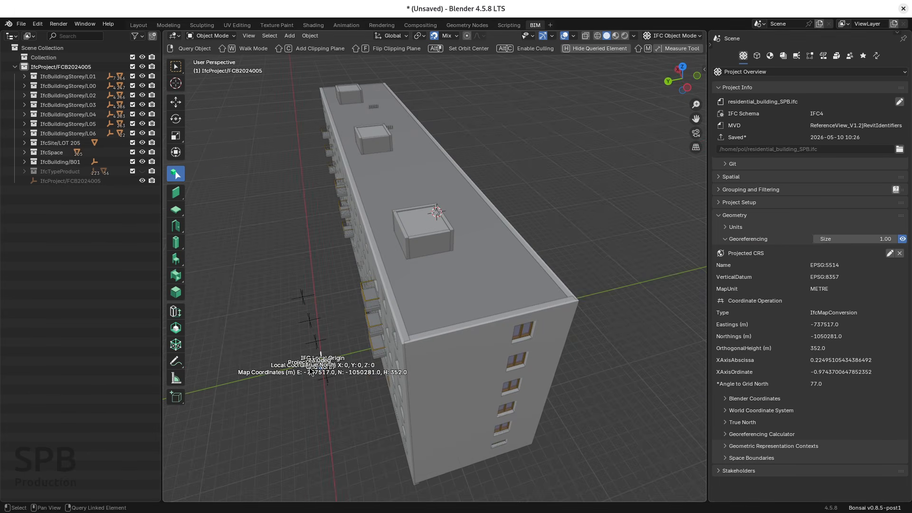
mouse_move(333, 366)
middle_down()
mouse_move(348, 395)
mouse_move(341, 379)
middle_up()
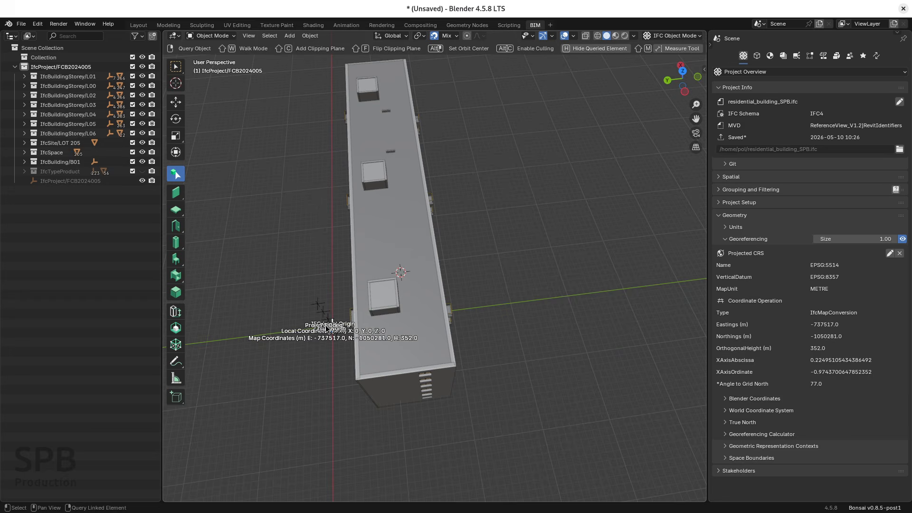
key(KP_7)
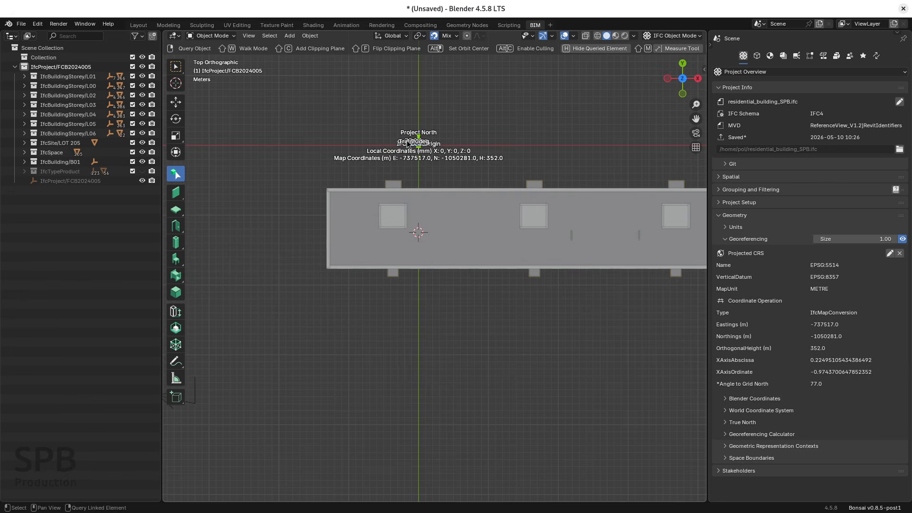
- Set the georeferencing overlay size to 15 and inspect its north arrows and local origin in top and perspective views
click(870, 238)
text(10)
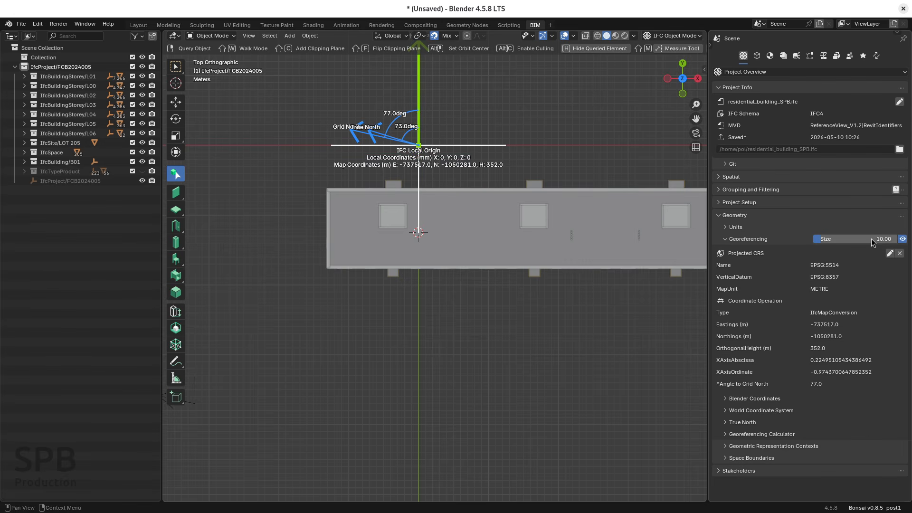
key(BackSpace)
text(5)
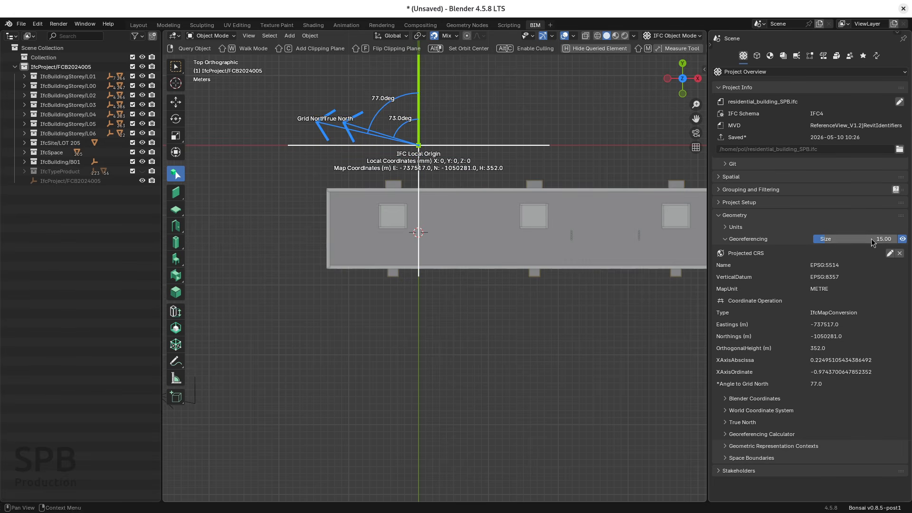
key(Return)
shift+middle_drag(459, 107, 505, 224)
scroll(488, 189, up, 1)
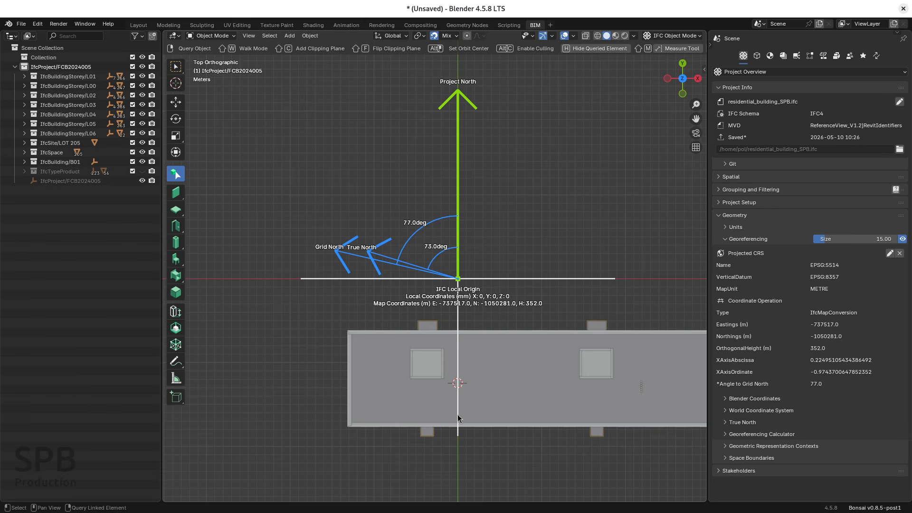
middle_drag(461, 420, 517, 356)
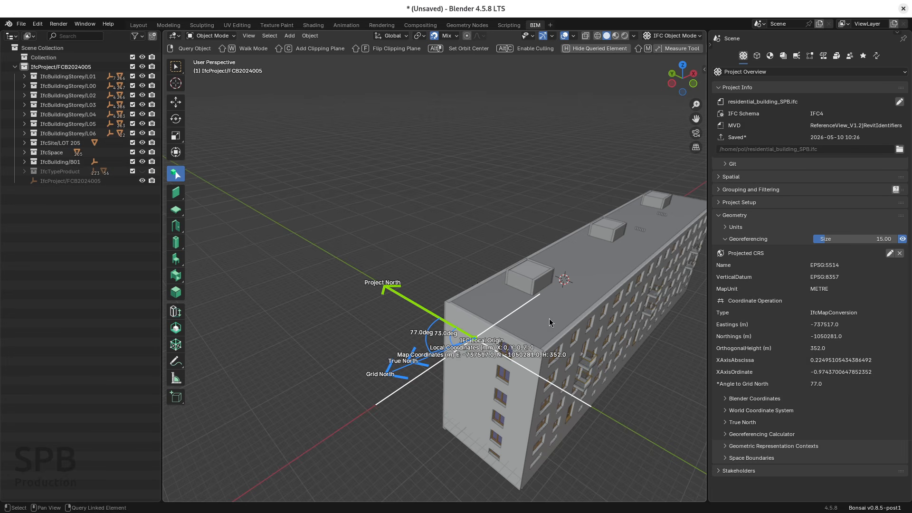
shift+middle_drag(584, 326, 553, 335)
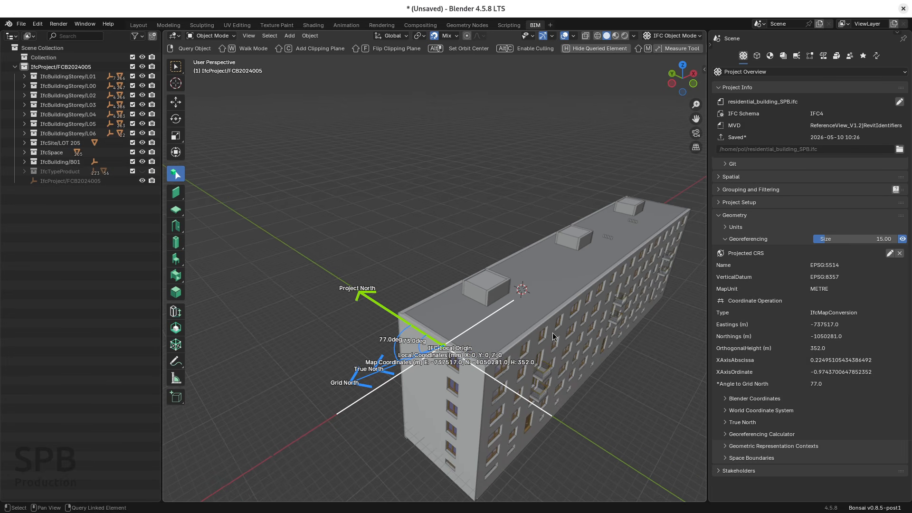
- Expand the Georeferencing Calculator and snap the 3D cursor to the near upper corner of the first rooftop box
click(726, 433)
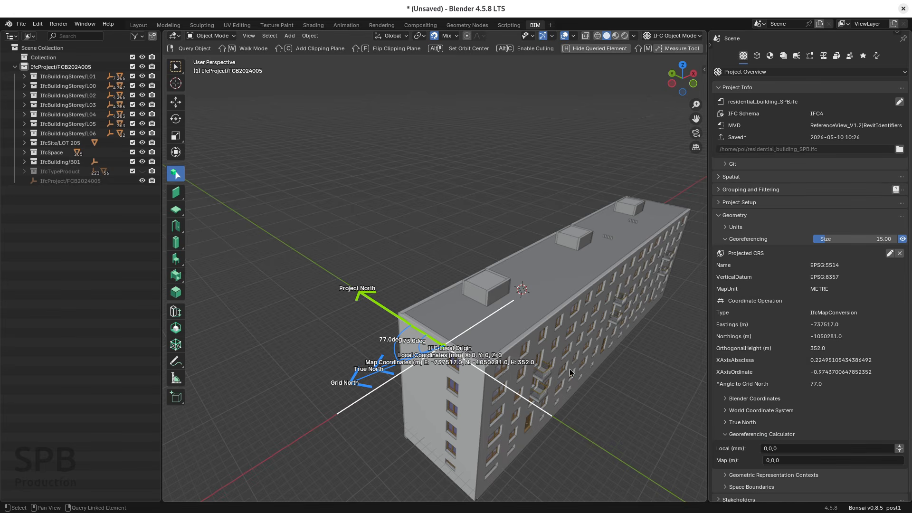
scroll(512, 317, up, 6)
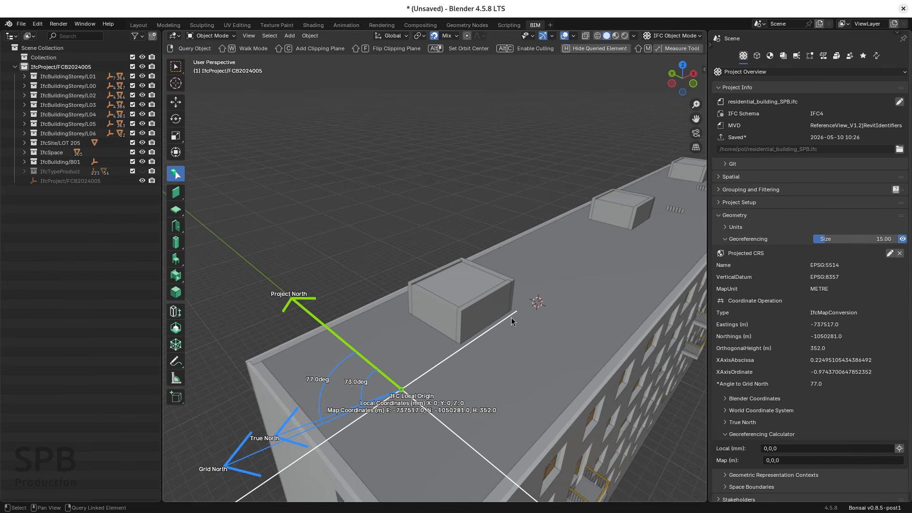
scroll(433, 315, up, 2)
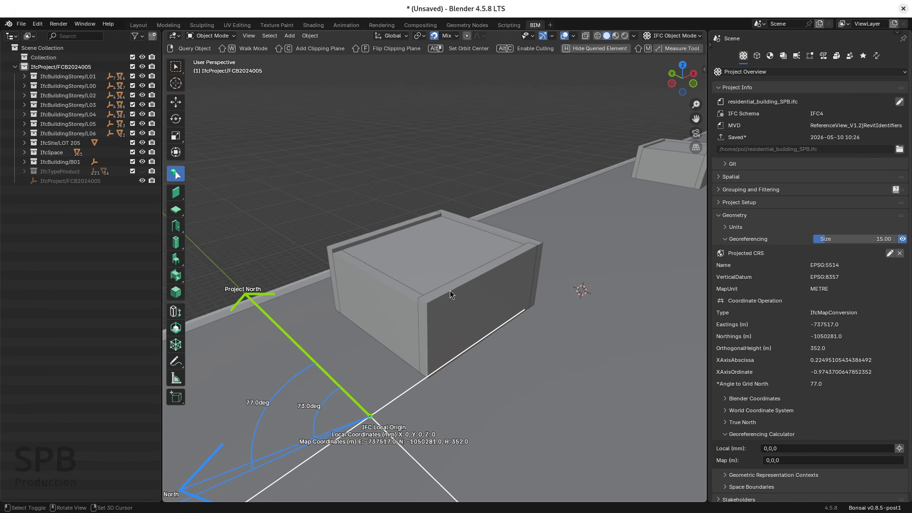
shift+right_drag(453, 293, 428, 304)
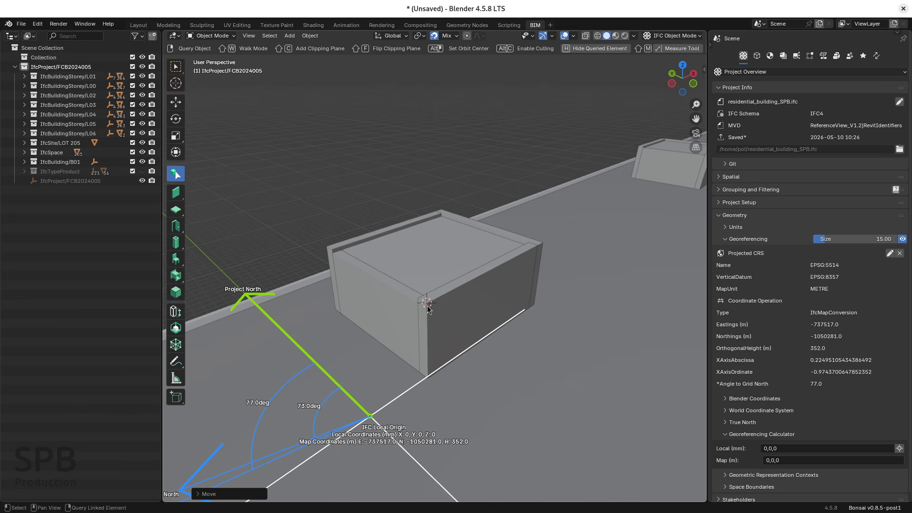
middle_drag(411, 329, 505, 308)
click(476, 295)
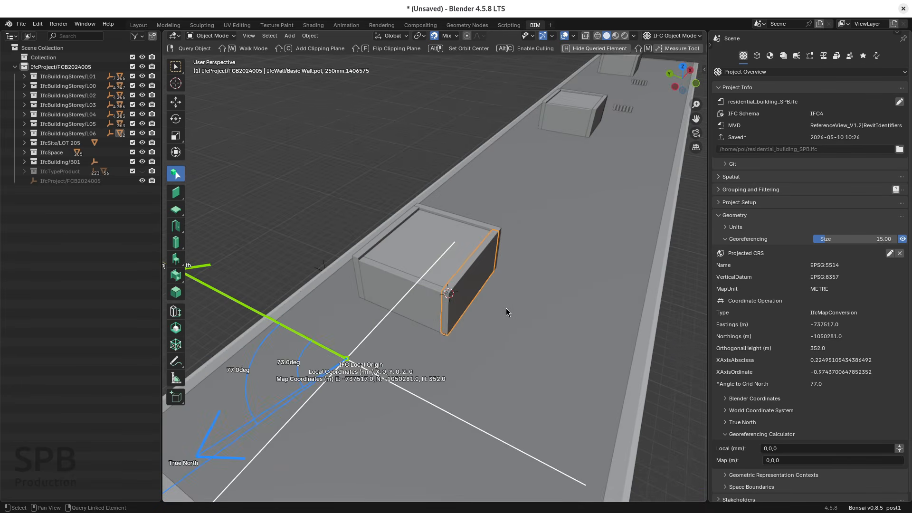
click(355, 204)
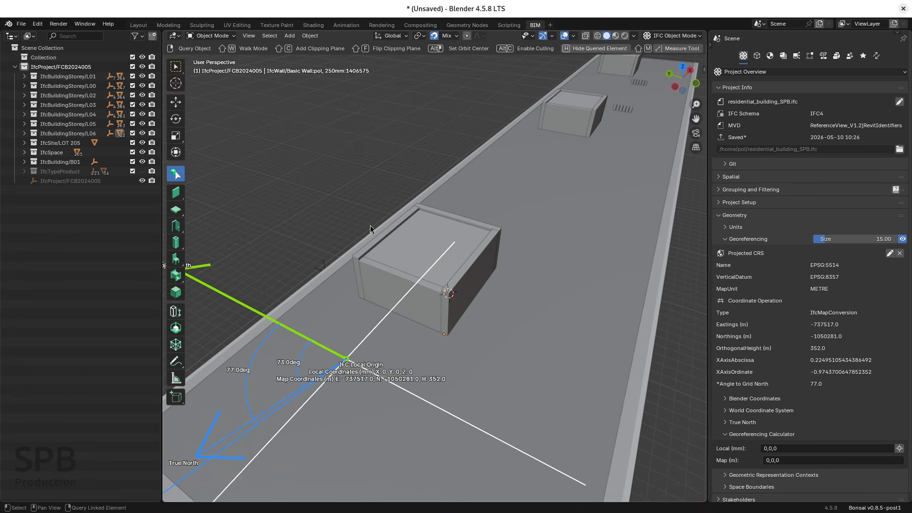
- Fetch the 3D cursor's local and map coordinates into the calculator and widen the properties area enough to read them in full
click(898, 448)
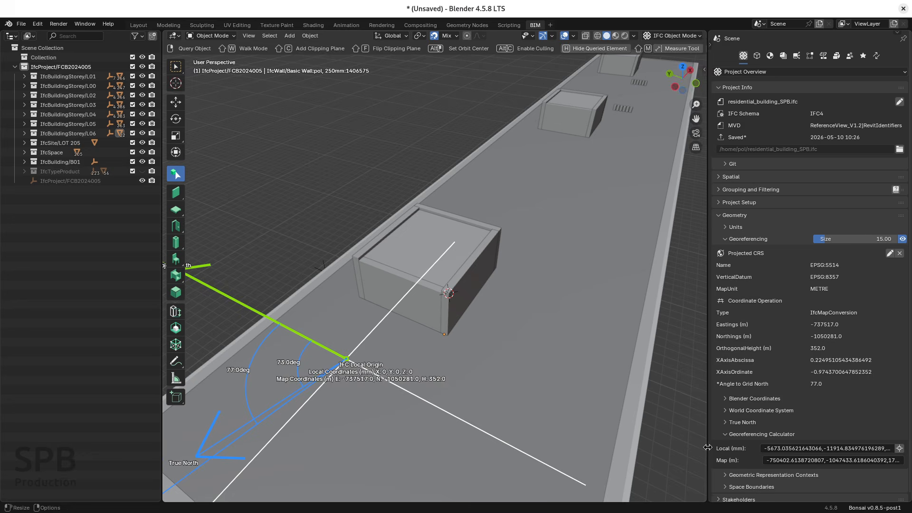
drag(708, 444, 609, 444)
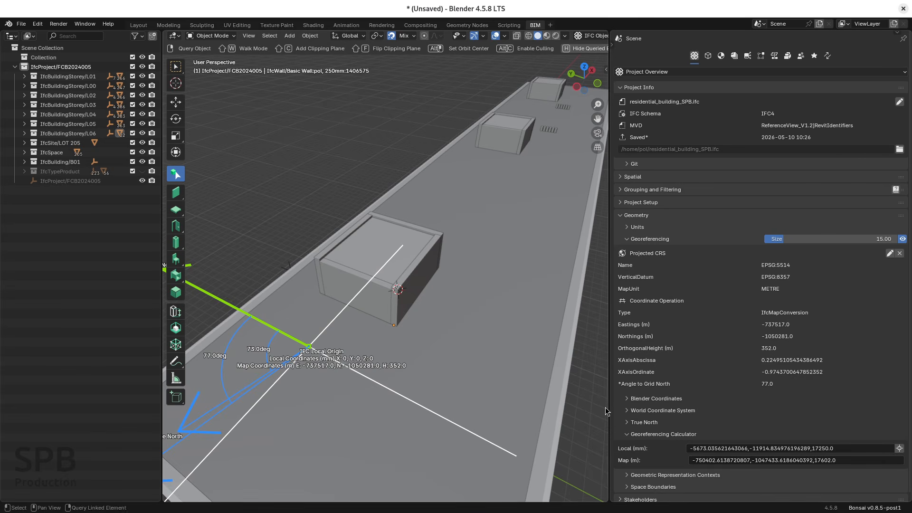
drag(609, 406, 684, 404)
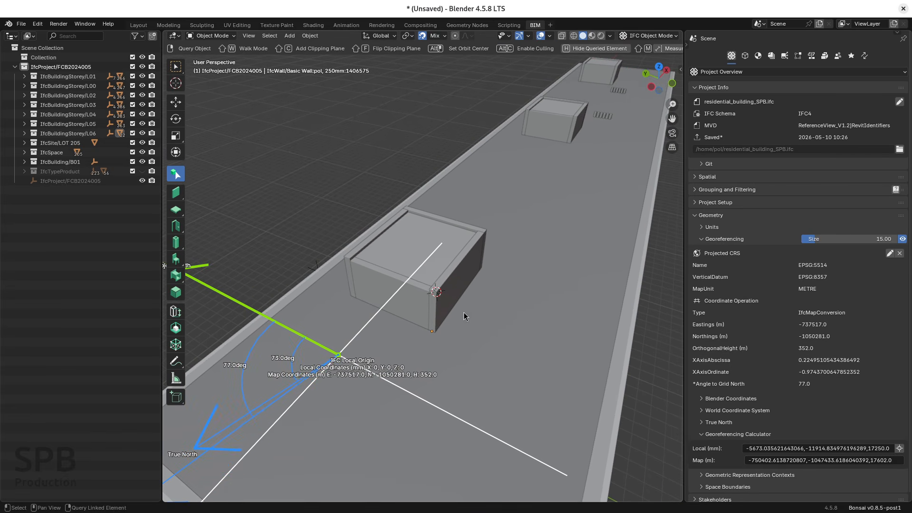
- Review the whole building with the georeferencing overlay, and hide the overlay
scroll(463, 319, down, 5)
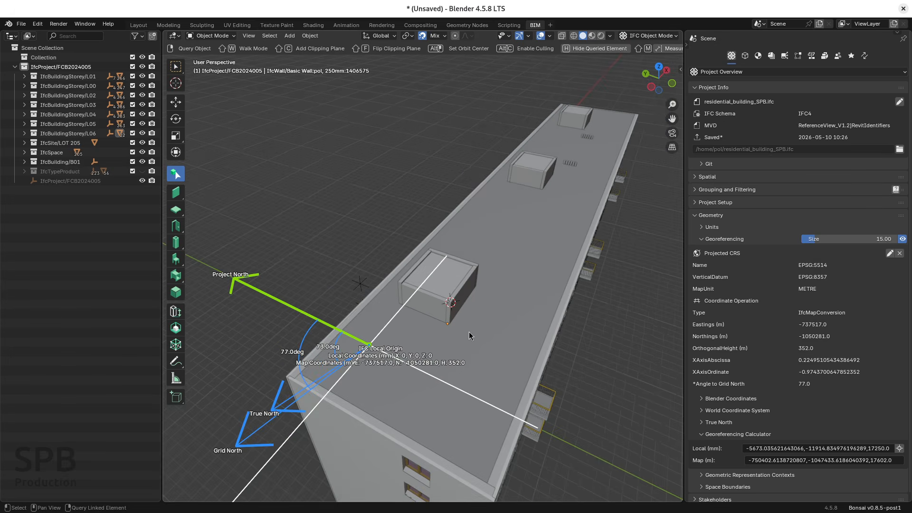
middle_drag(471, 349, 533, 363)
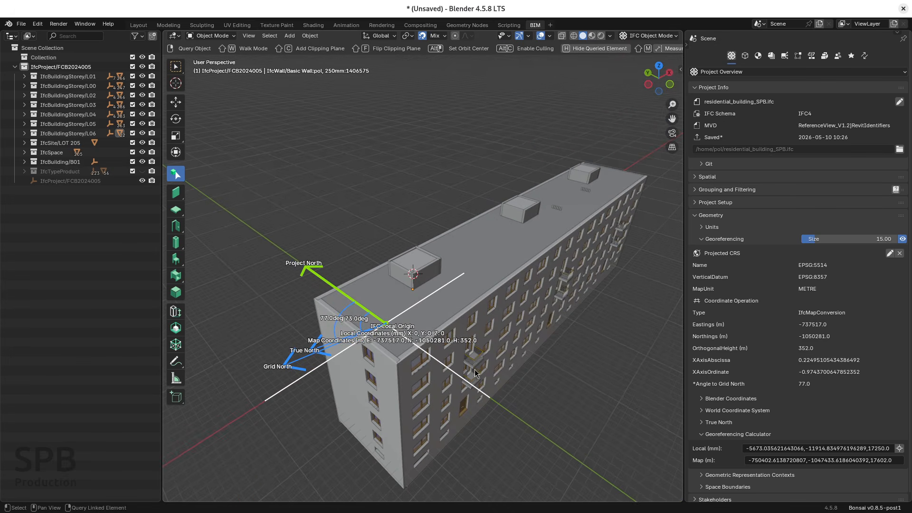
click(902, 239)
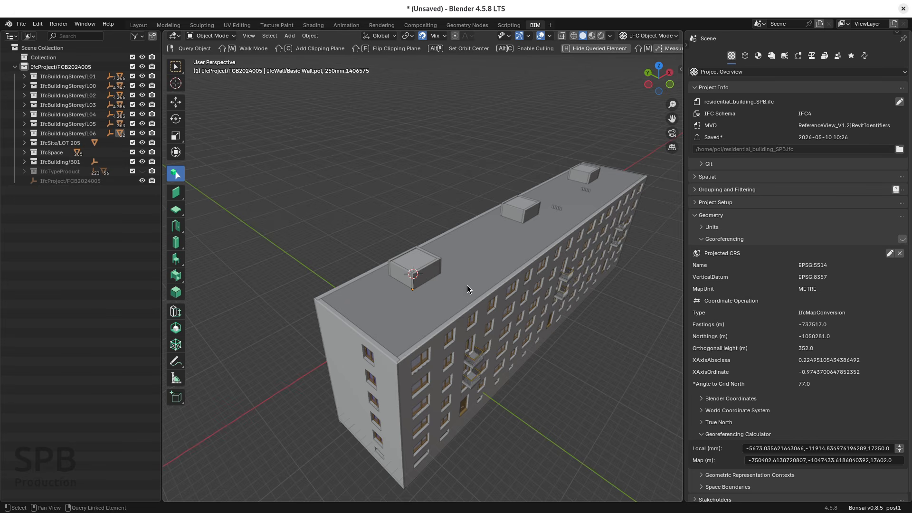
- Measure the long upper edge of the middle rooftop box with the Measure tool, and delete that measurement
shift+middle_drag(521, 270, 483, 288)
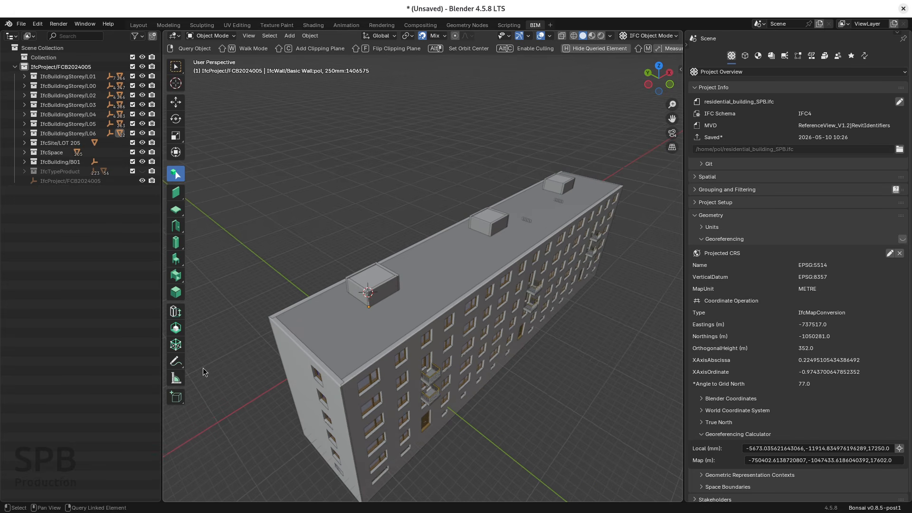
click(177, 383)
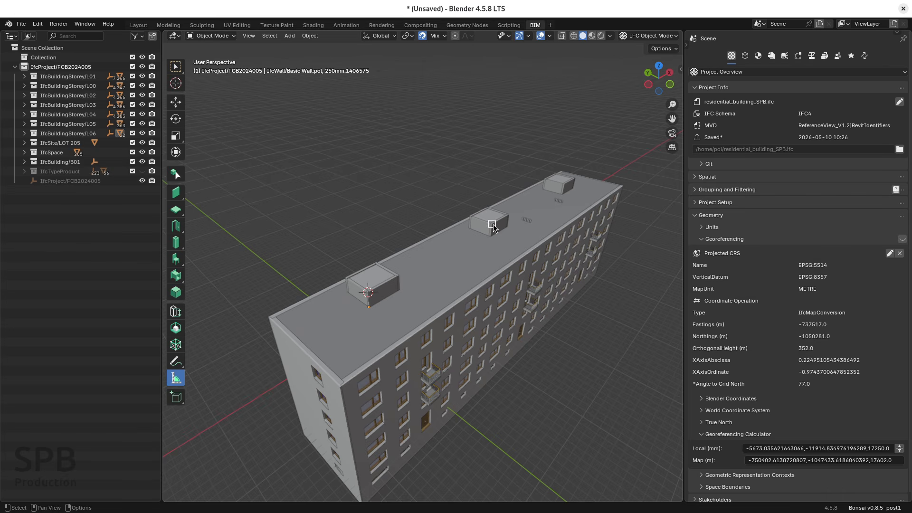
scroll(495, 230, up, 6)
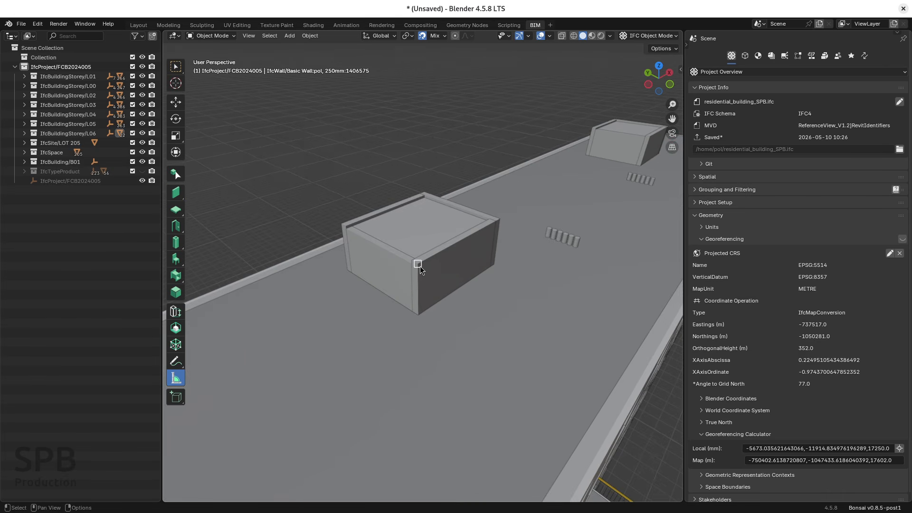
click(418, 264)
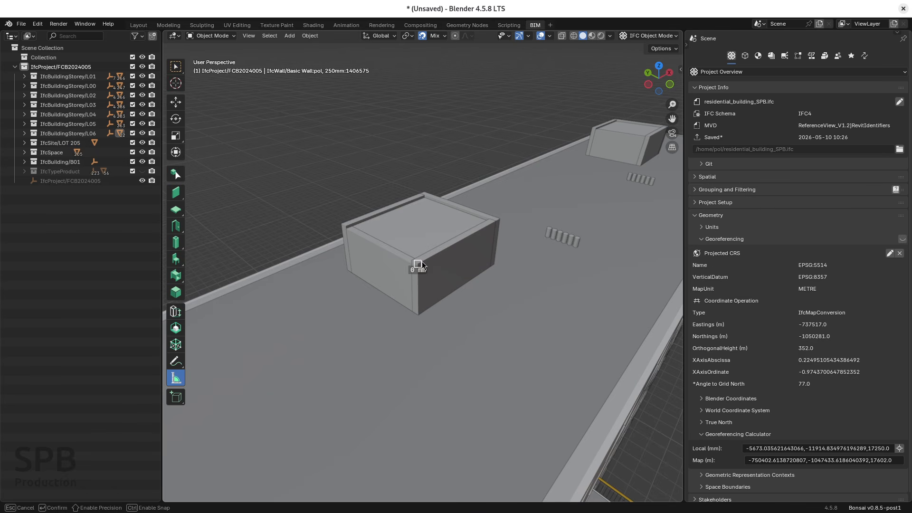
click(500, 219)
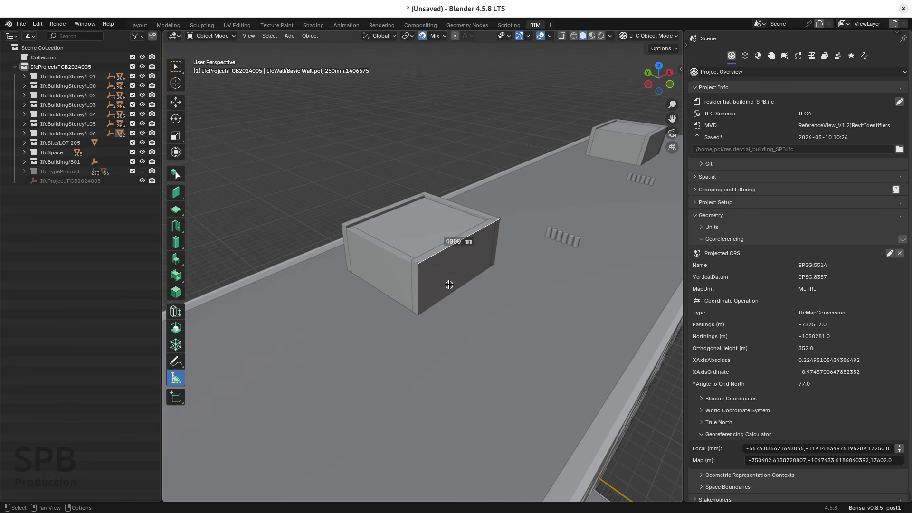
key(Delete)
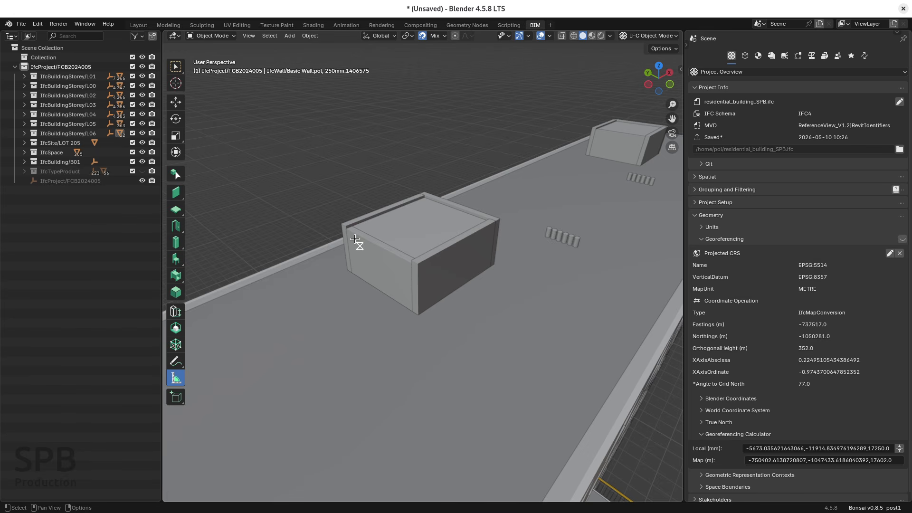
- Measure diagonally across the top of the middle rooftop box and pull the ruler to the near corner to form an angle
drag(341, 224, 499, 219)
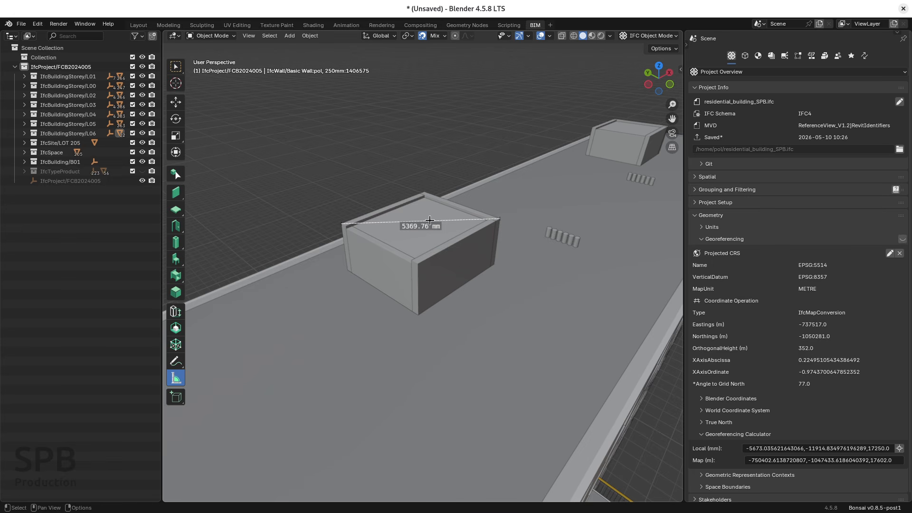
shift+middle_drag(422, 230, 428, 240)
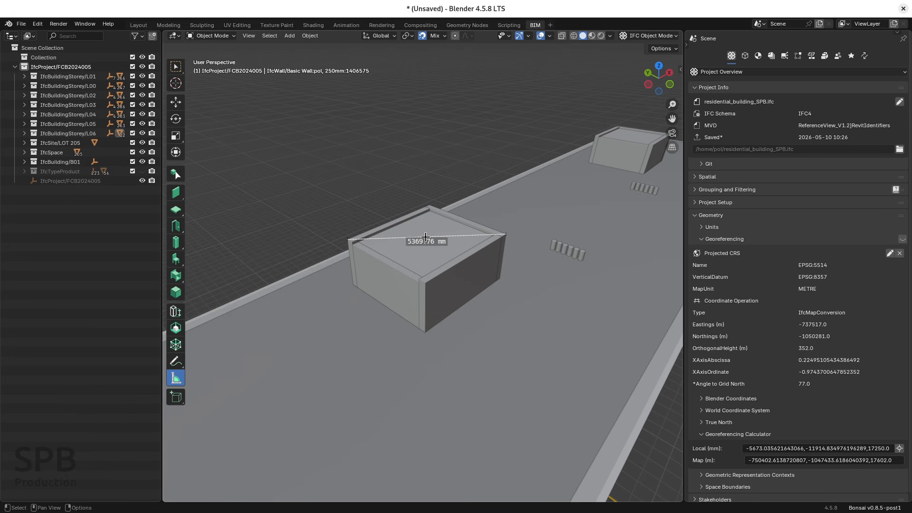
drag(425, 236, 425, 285)
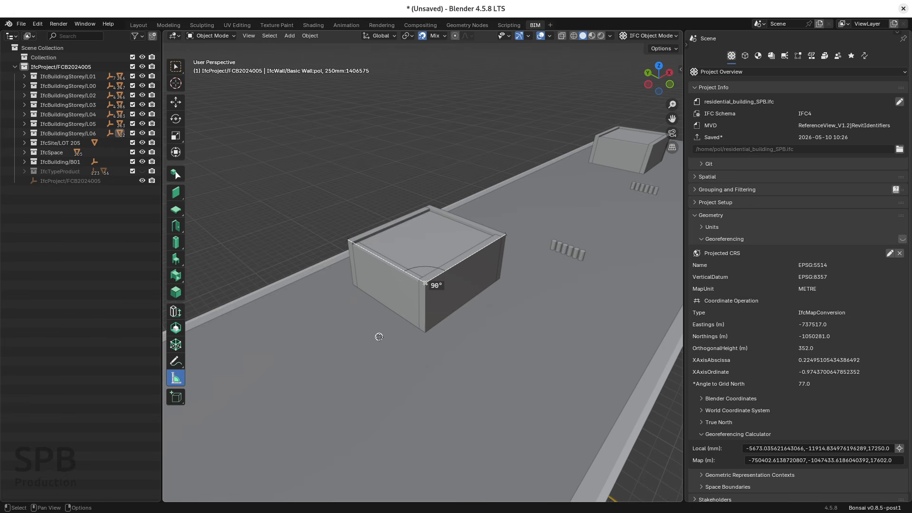
- Measure the bottom edge of the rooftop box's shorter side, then switch to the Explore Tool and back to the Measure tool
drag(353, 283, 426, 334)
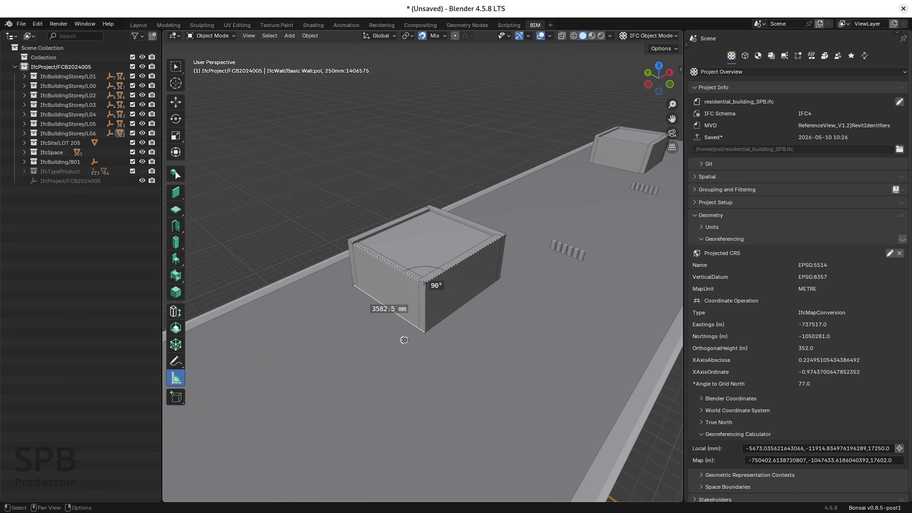
click(394, 265)
click(175, 176)
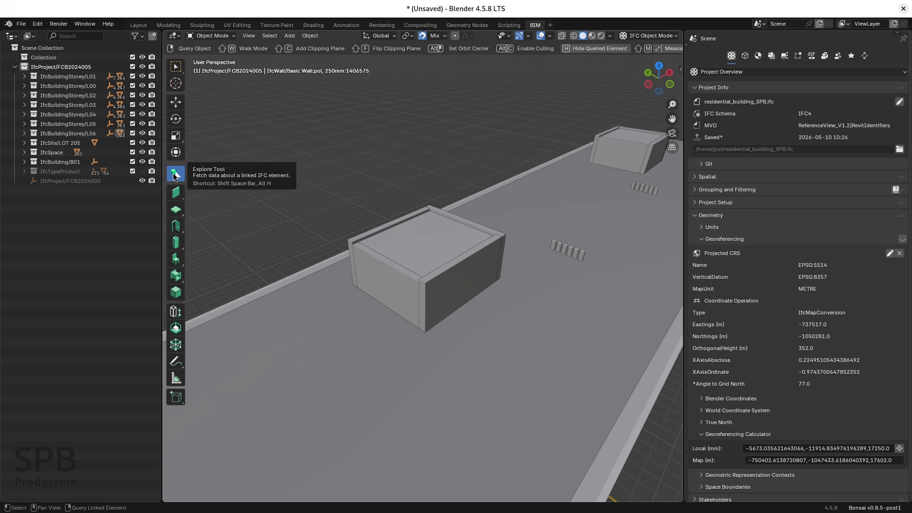
click(176, 378)
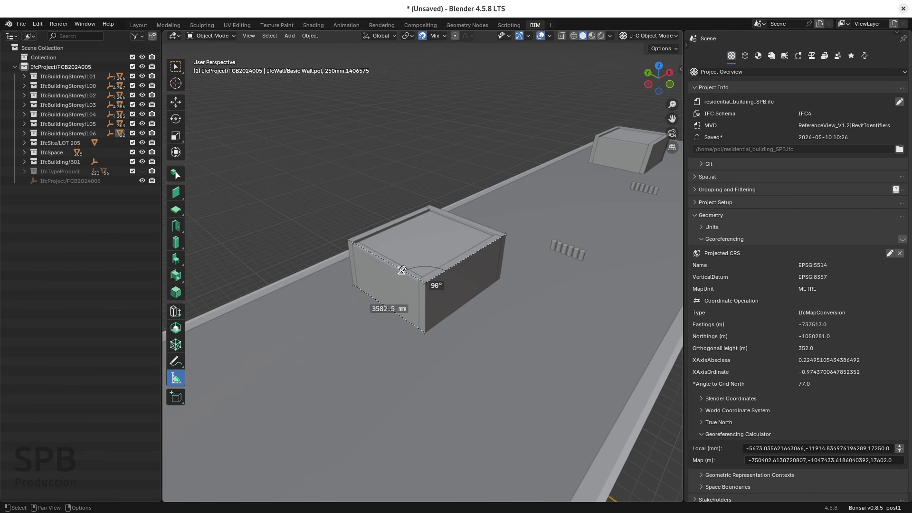
- Delete the remaining angle and length rulers from the middle rooftop box
drag(436, 284, 411, 238)
key(Delete)
key(Delete)
ctrl+drag(393, 309, 398, 316)
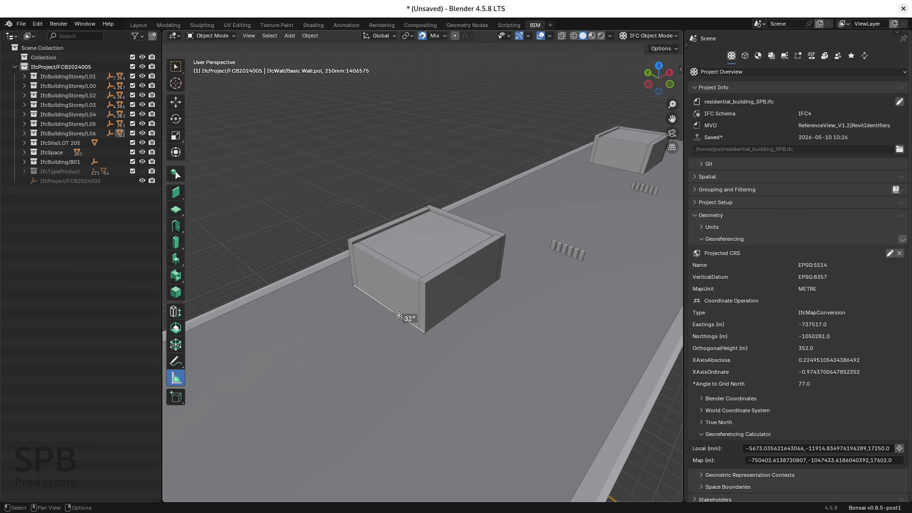
key(Delete)
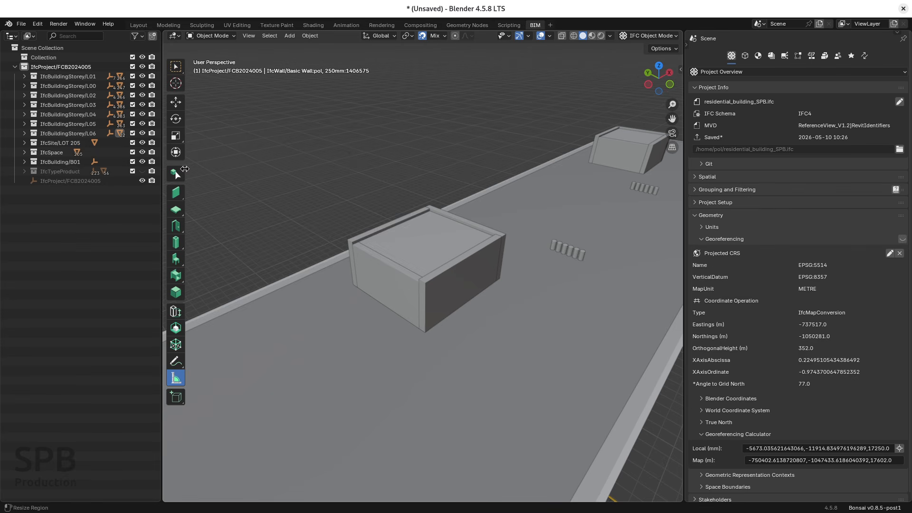
- Activate the Explore Tool and set its measurement type to a single distance
click(178, 176)
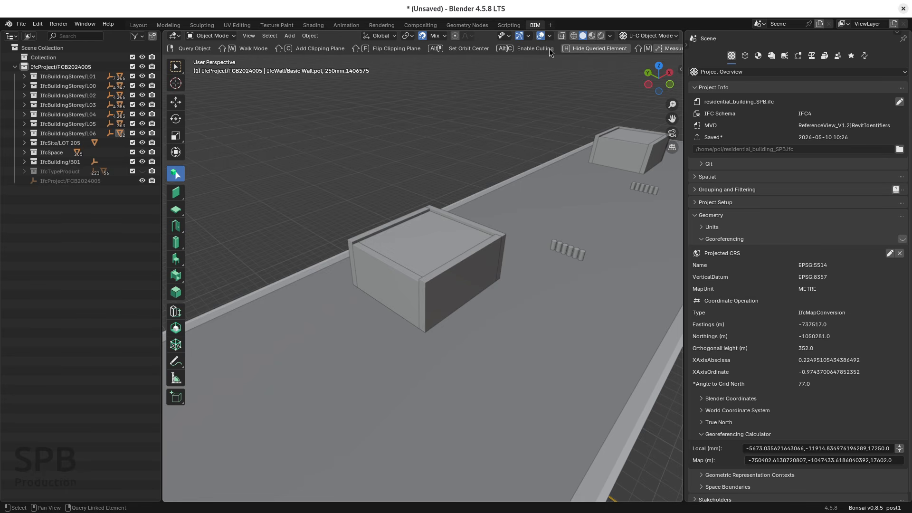
shift+middle_drag(549, 49, 530, 50)
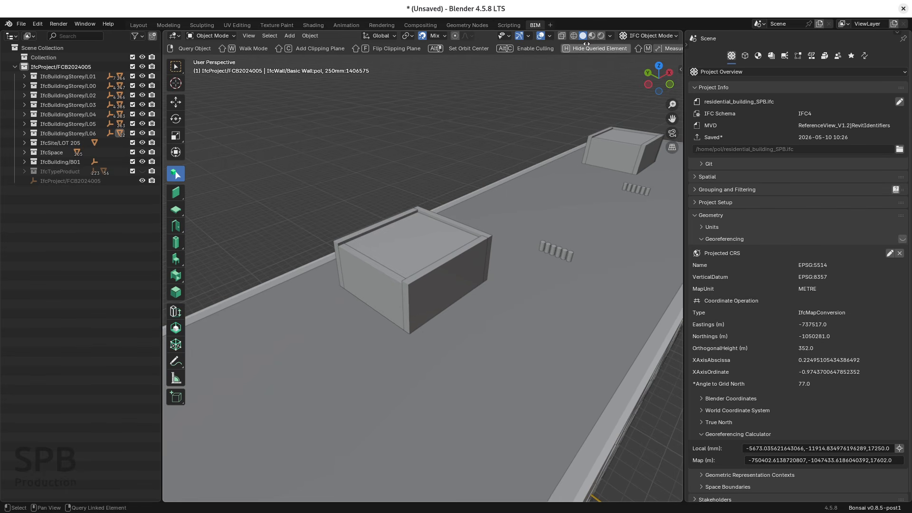
middle_drag(586, 44, 444, 49)
middle_drag(376, 49, 349, 55)
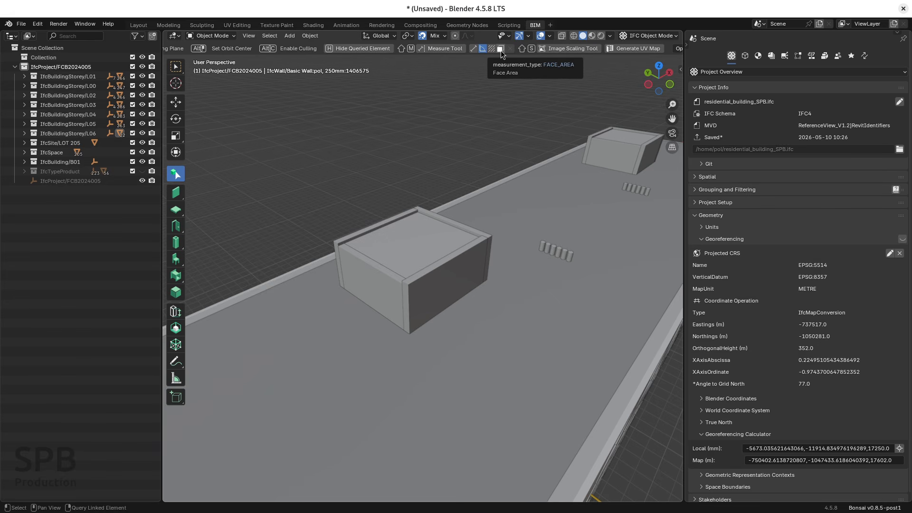
click(475, 47)
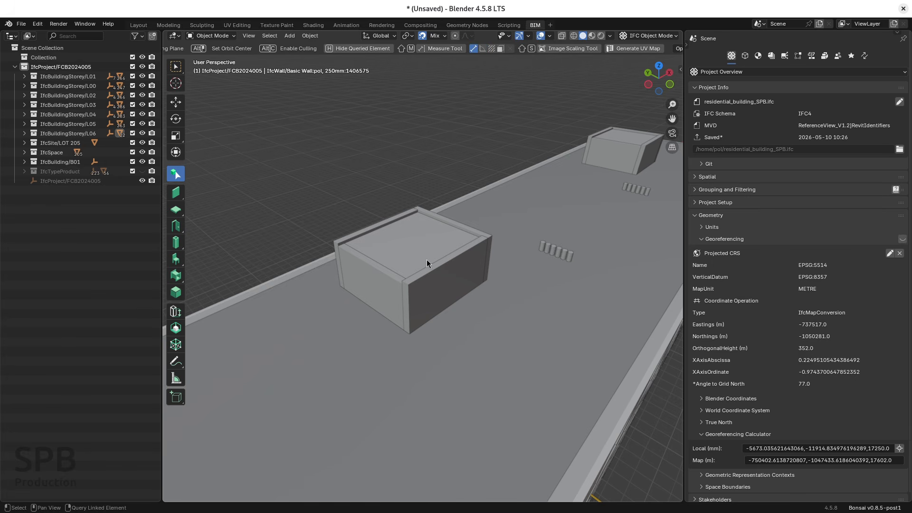
key(shift+m)
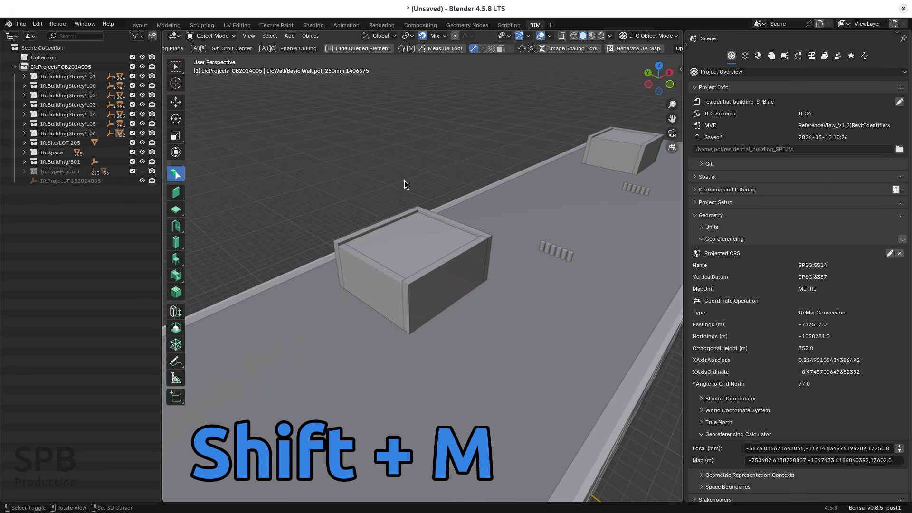
click(408, 284)
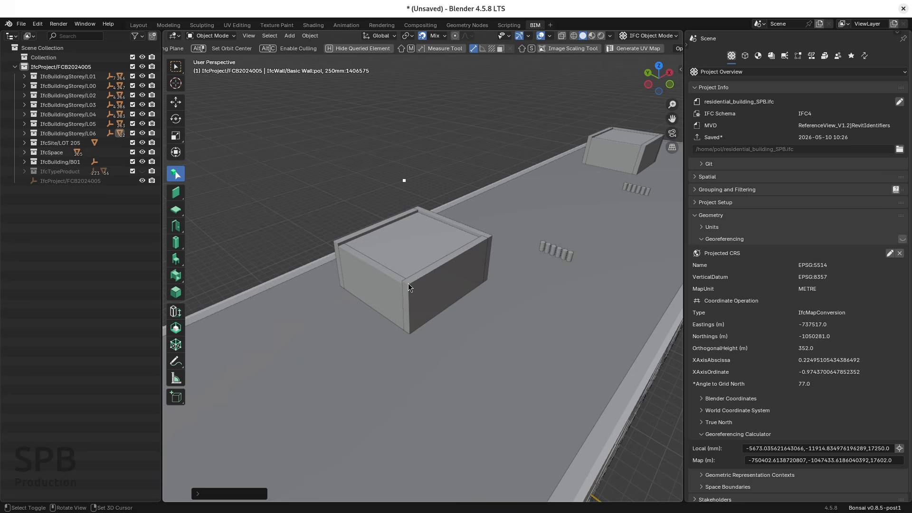
key(shift+m)
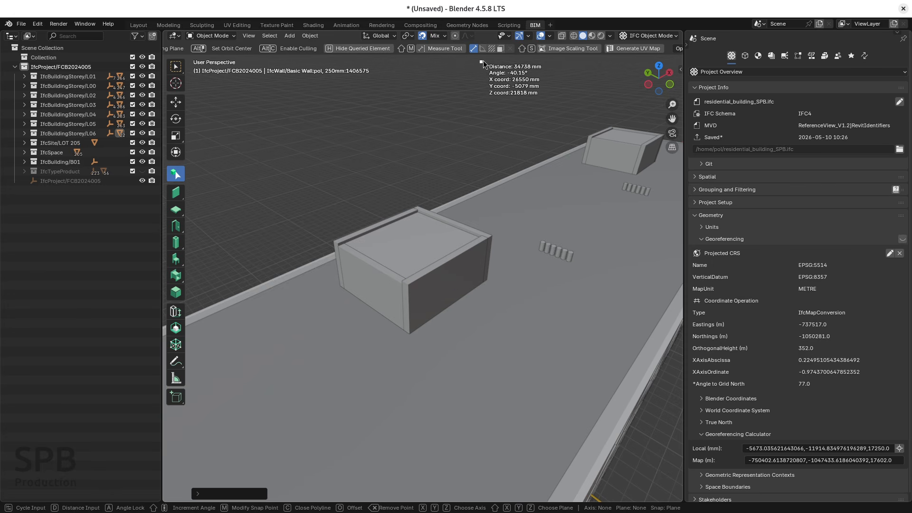
key(Escape)
- Turn off Edge and Face as Bonsai snap targets, leaving Vertex, Edge Center and Edge Intersection enabled
click(445, 35)
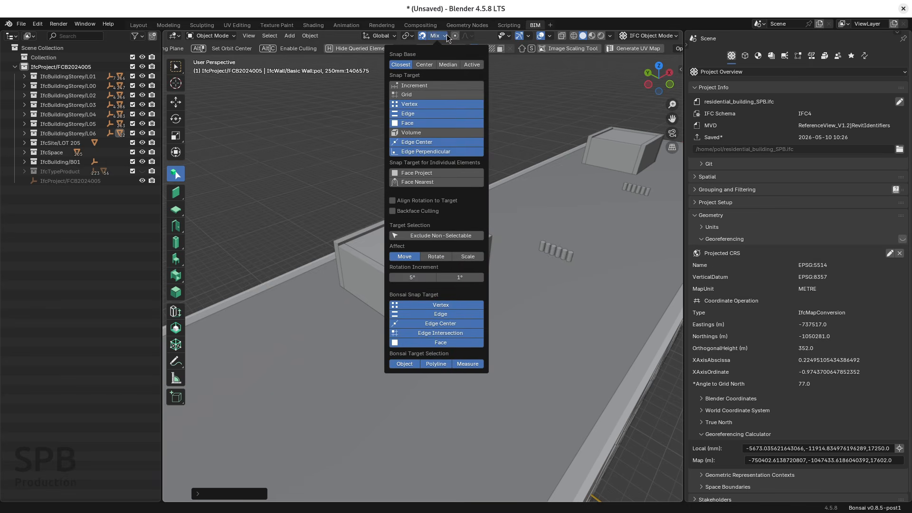
click(433, 315)
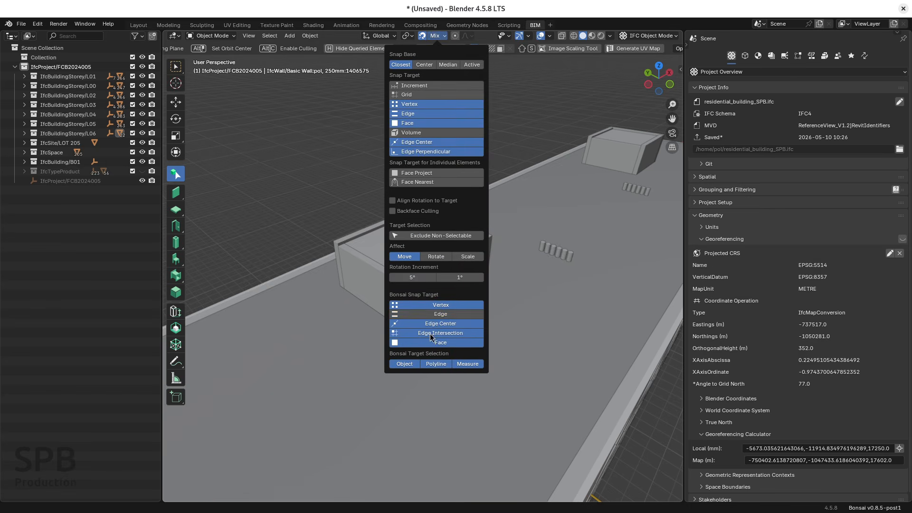
click(431, 342)
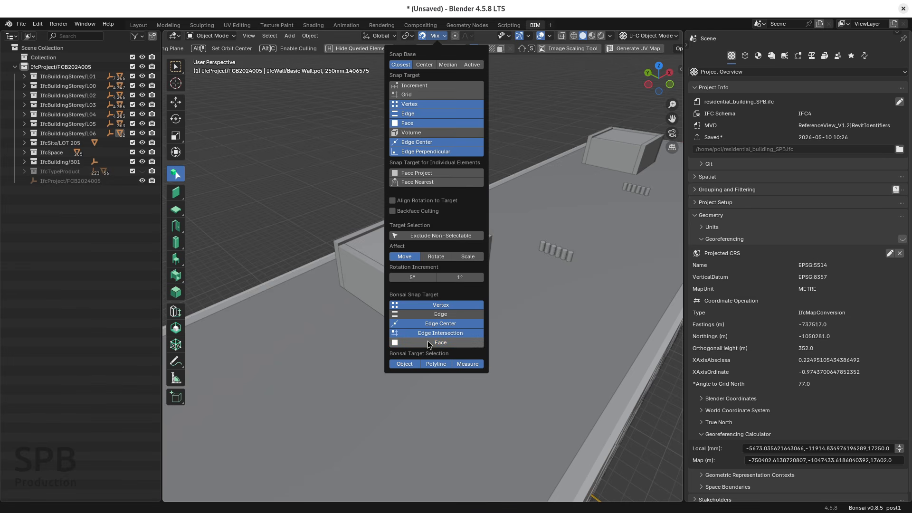
click(467, 36)
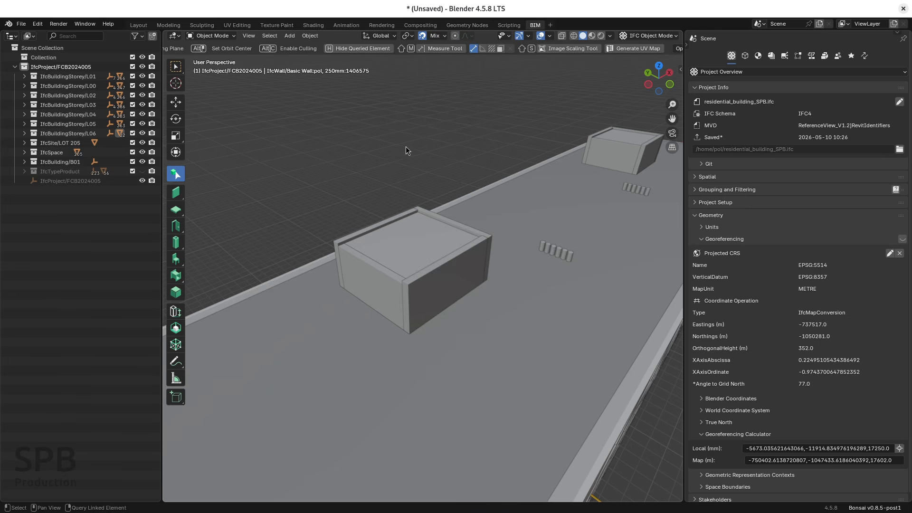
- Measure the long upper edge of the middle rooftop box from corner to corner with the Explore Tool, and clear the measurement
key(shift+m)
click(366, 195)
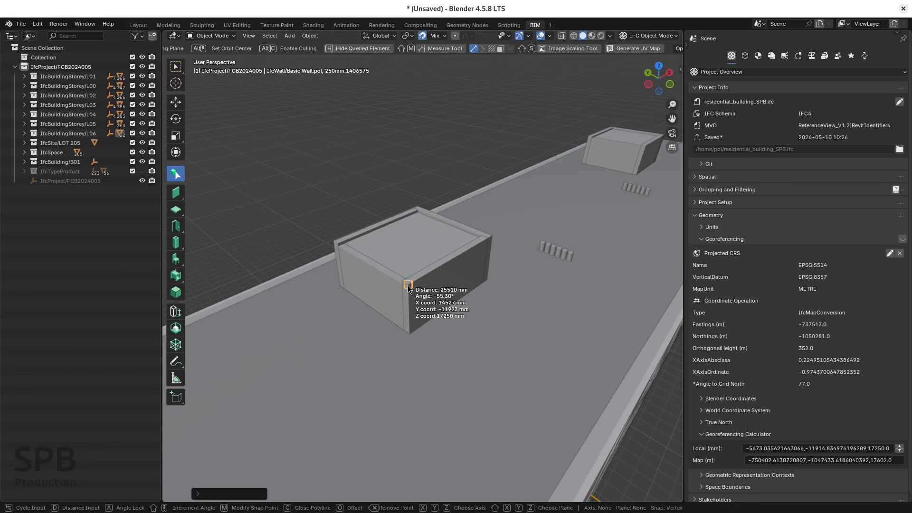
click(491, 236)
key(Return)
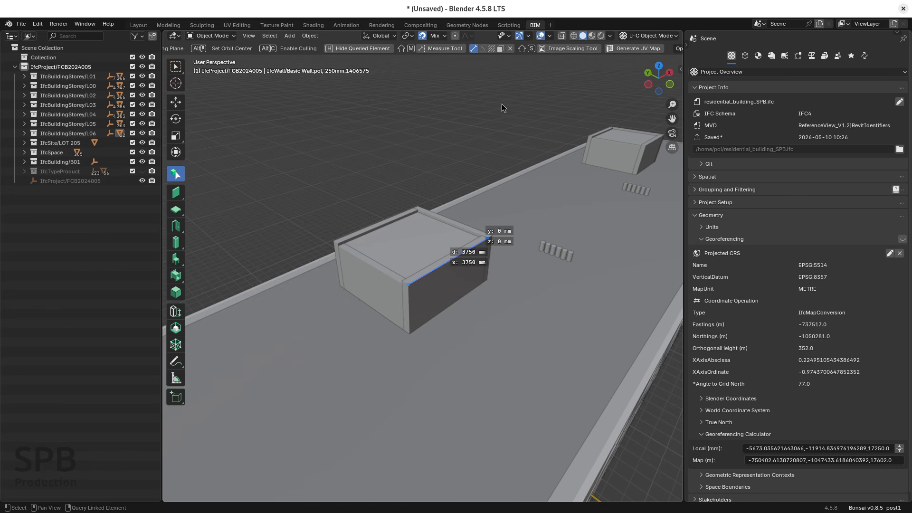
click(510, 49)
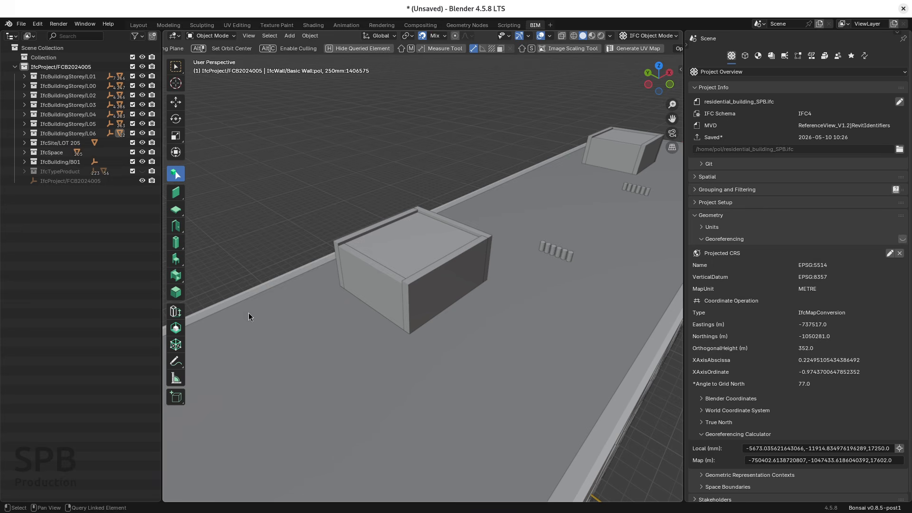
- Return to the Select Box tool with the whole building and its long windowed facade in view
click(181, 376)
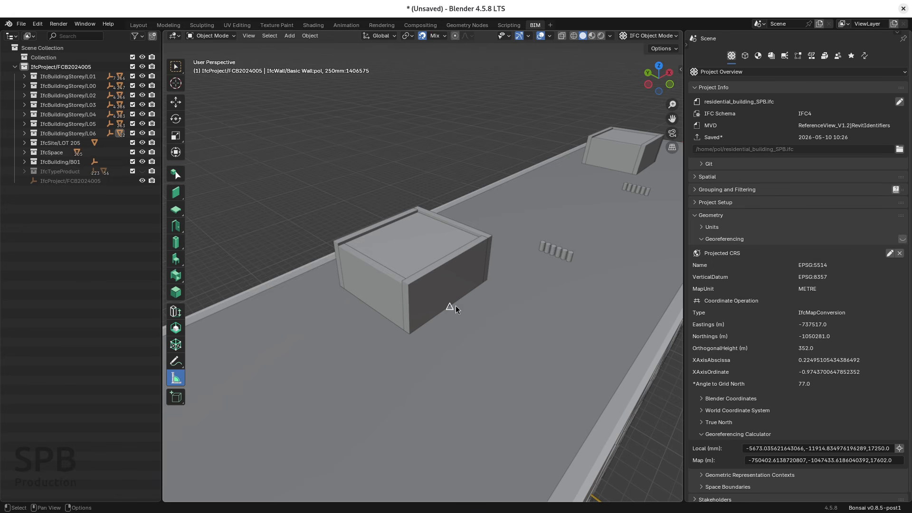
scroll(455, 309, down, 10)
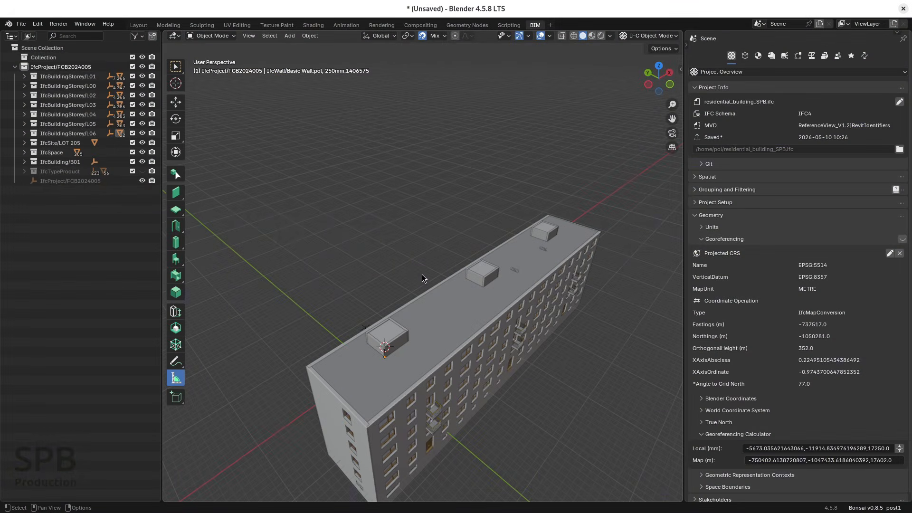
click(179, 70)
middle_drag(470, 374, 475, 304)
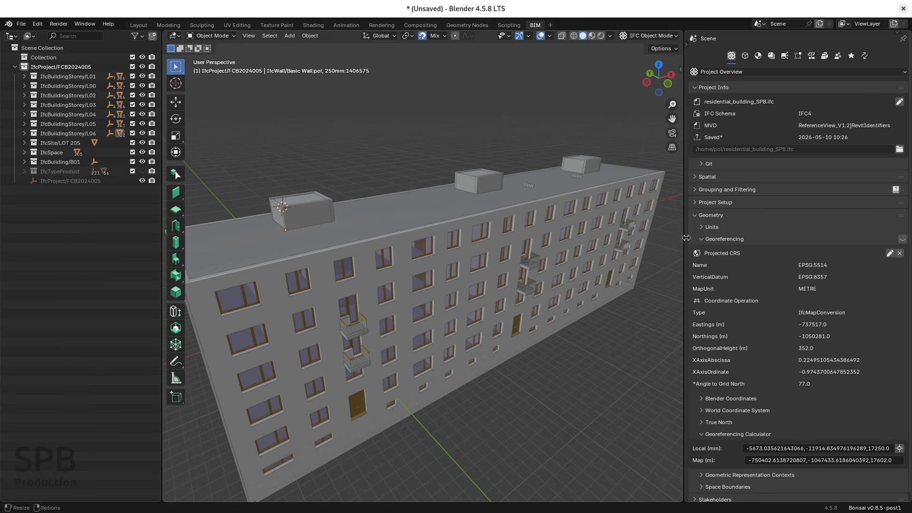
- Collapse the Geometry settings and add a search group with a Class filter under Grouping and Filtering
click(704, 215)
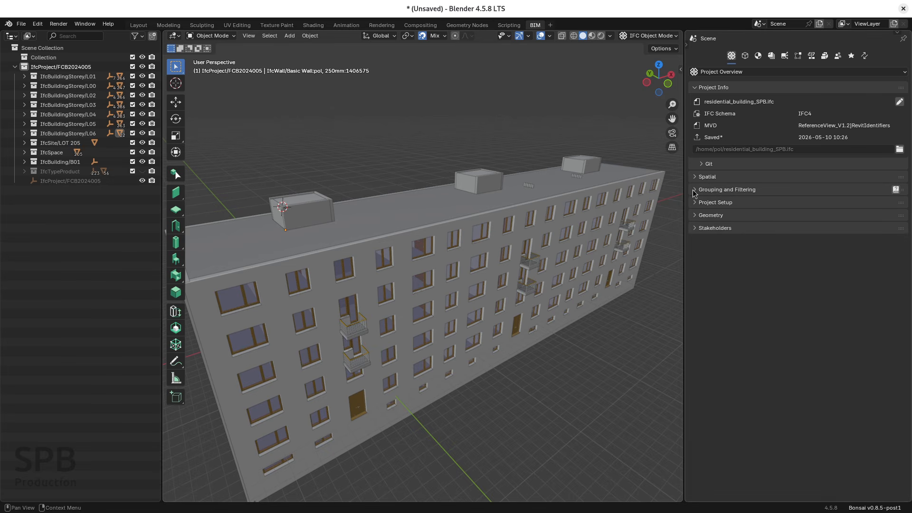
click(696, 190)
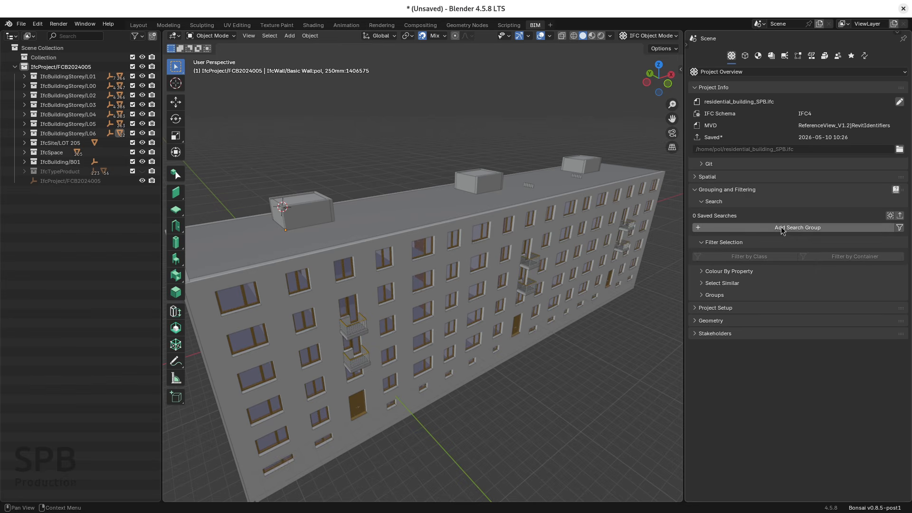
click(808, 228)
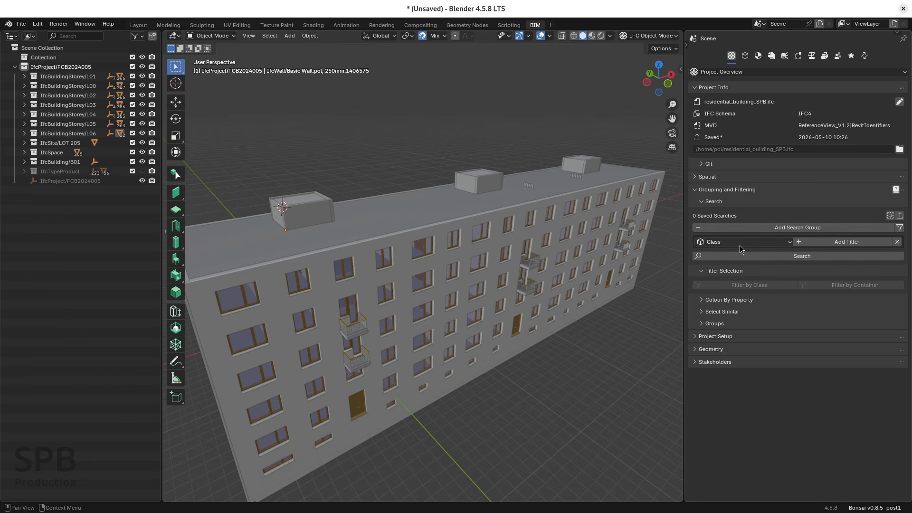
click(838, 244)
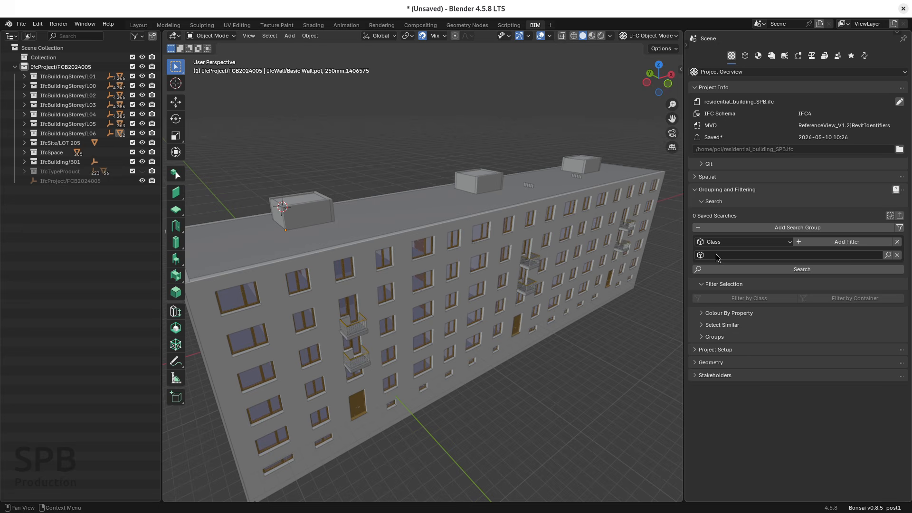
- Set the Class filter to IfcWindow and run the search to select all windows
click(888, 257)
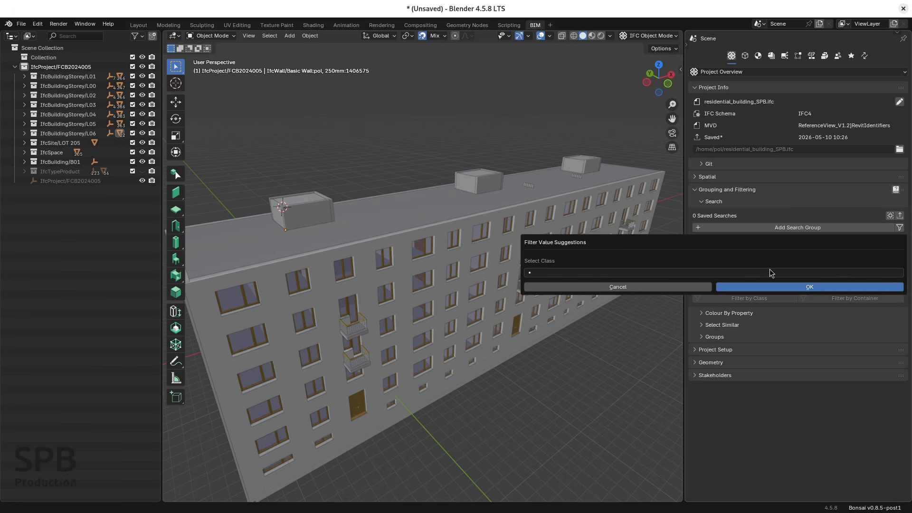
click(600, 274)
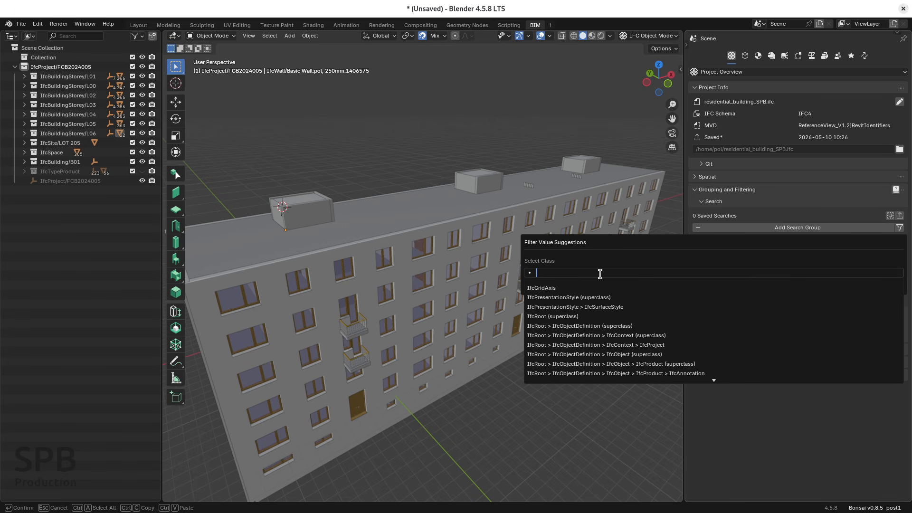
text(win)
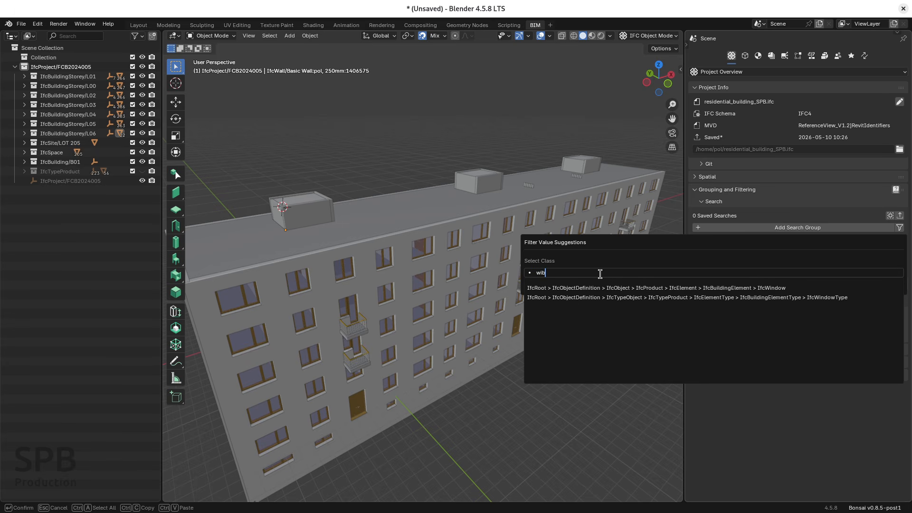
text(do)
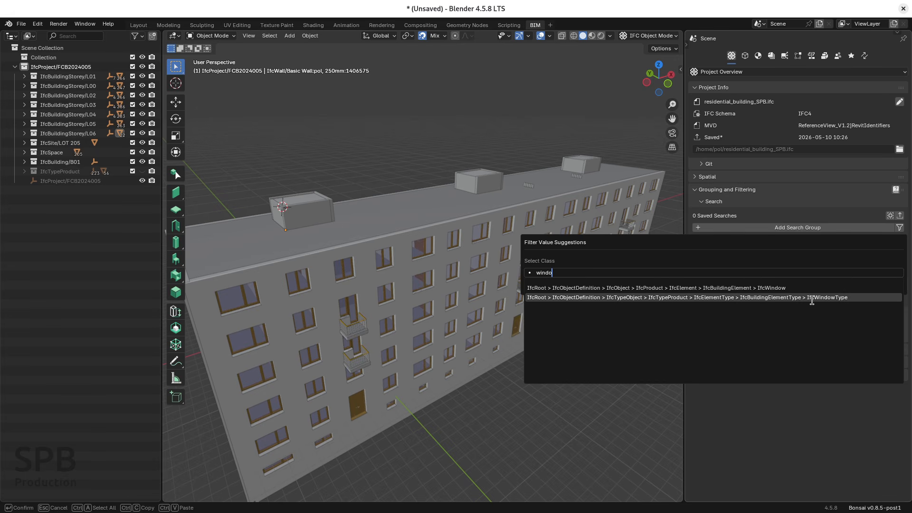
click(731, 288)
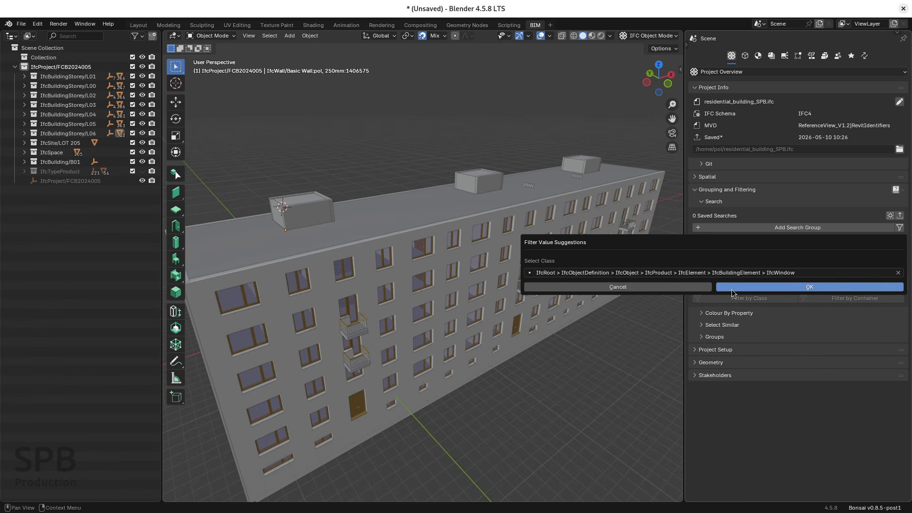
click(810, 287)
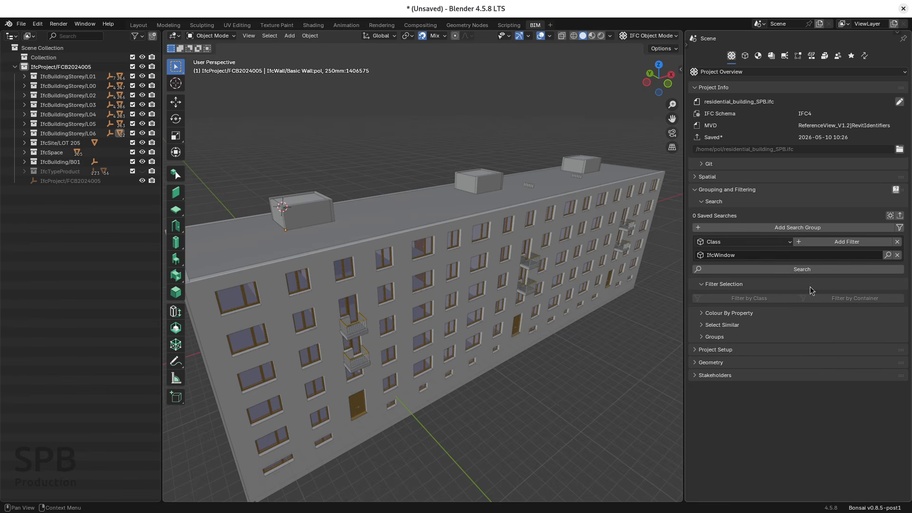
click(725, 244)
click(799, 270)
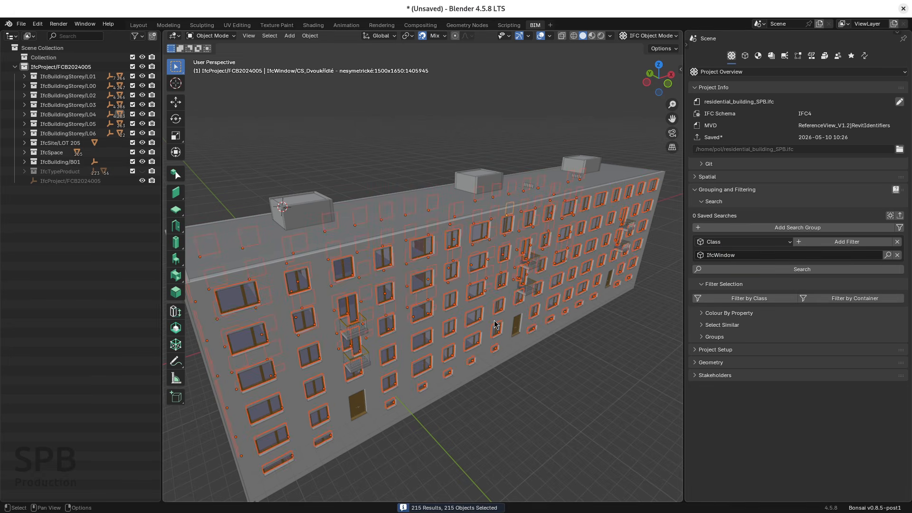
- Isolate the selected windows in local view, inspect them, and return to the full model
key(KP_Divide)
mouse_move(429, 333)
middle_down()
mouse_move(462, 343)
mouse_move(442, 338)
middle_up()
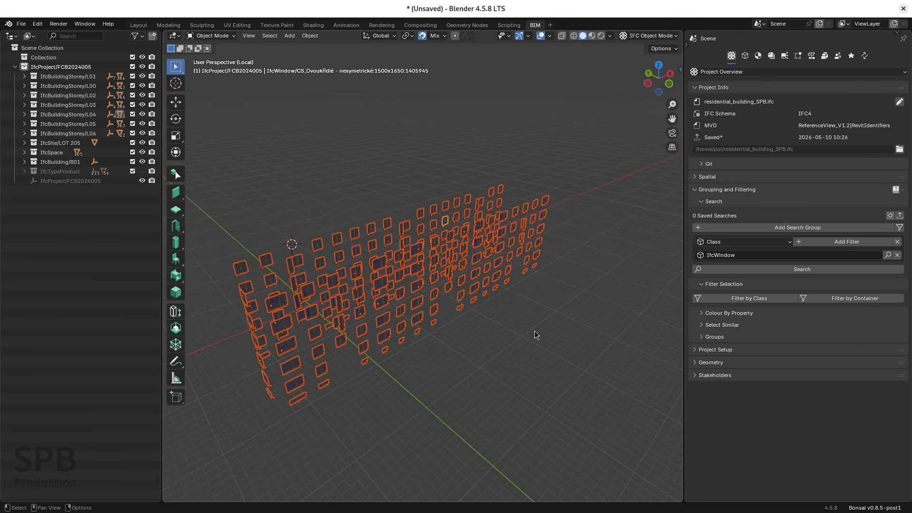
key(KP_Divide)
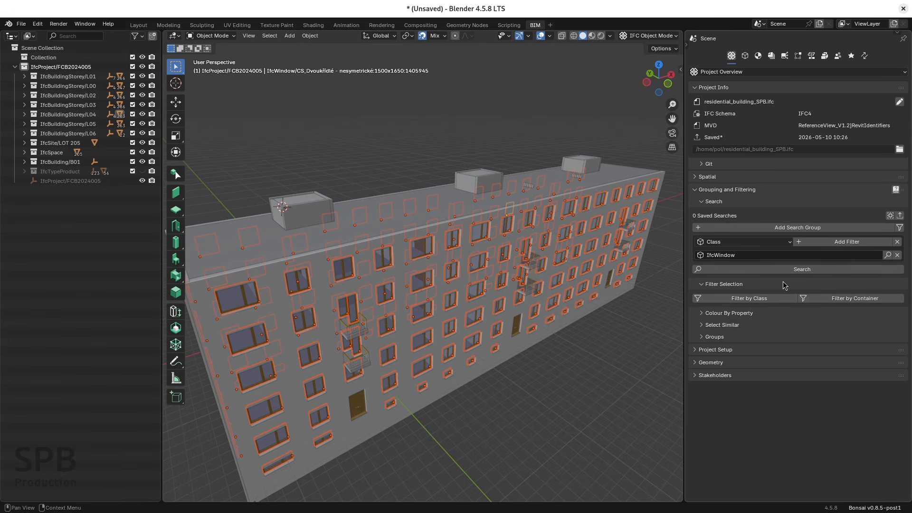
- Clear the selection, select the facade window in the second row from the roof, fifth column, and show its Object Information
click(587, 364)
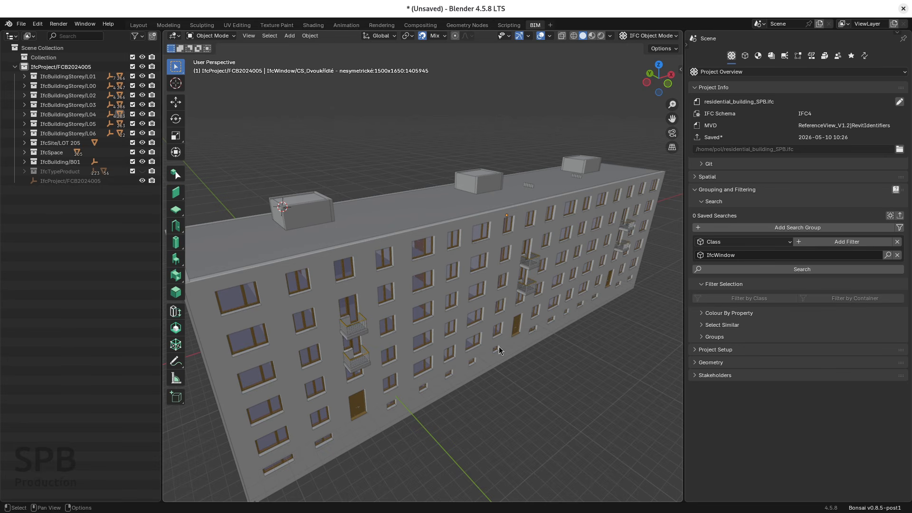
click(425, 283)
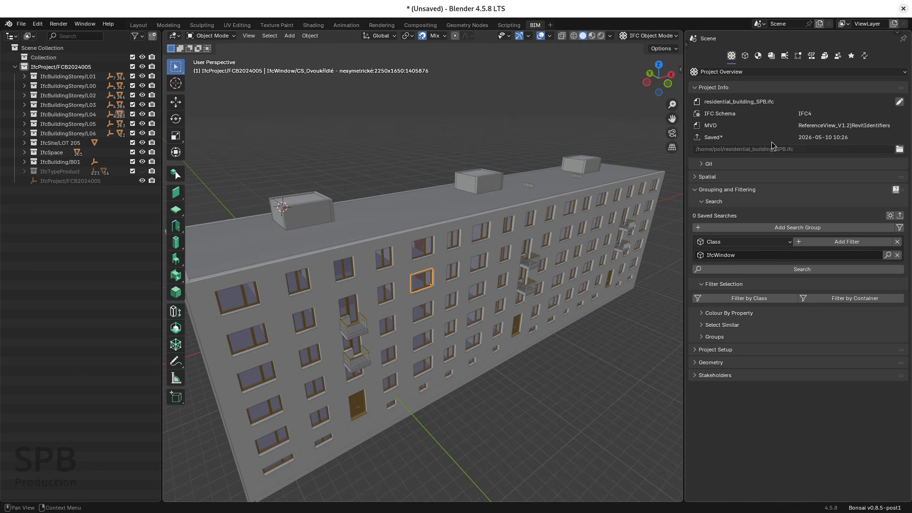
click(744, 55)
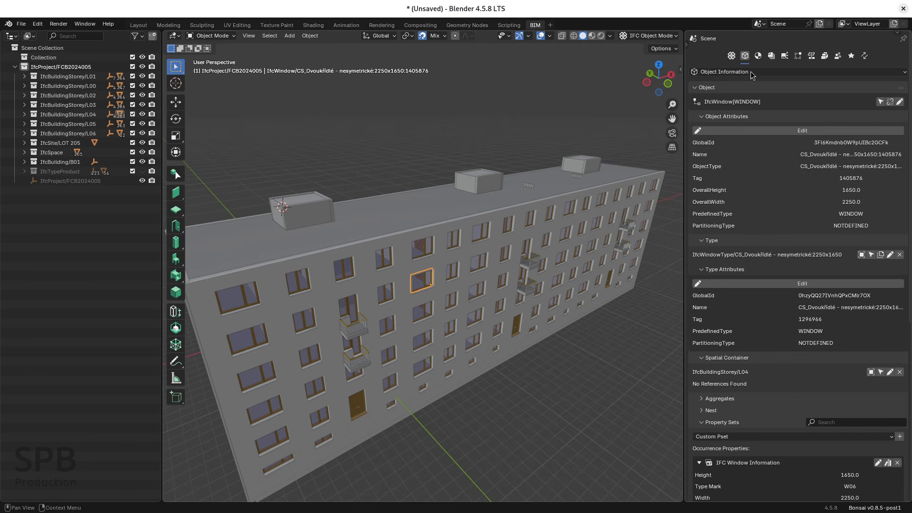
- Open the selected window's object attributes for editing, highlight its GlobalId value, and discard the edit without saving
click(802, 132)
click(823, 143)
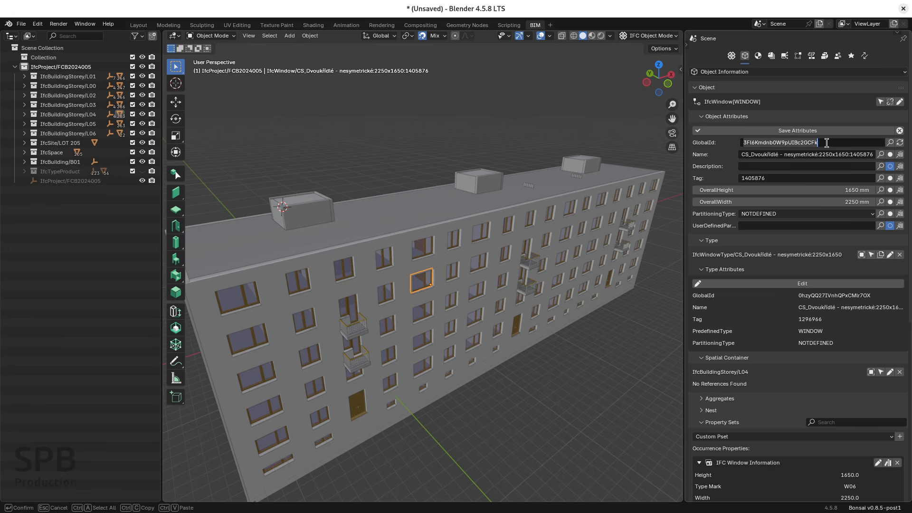
click(824, 142)
drag(824, 143, 716, 140)
click(899, 131)
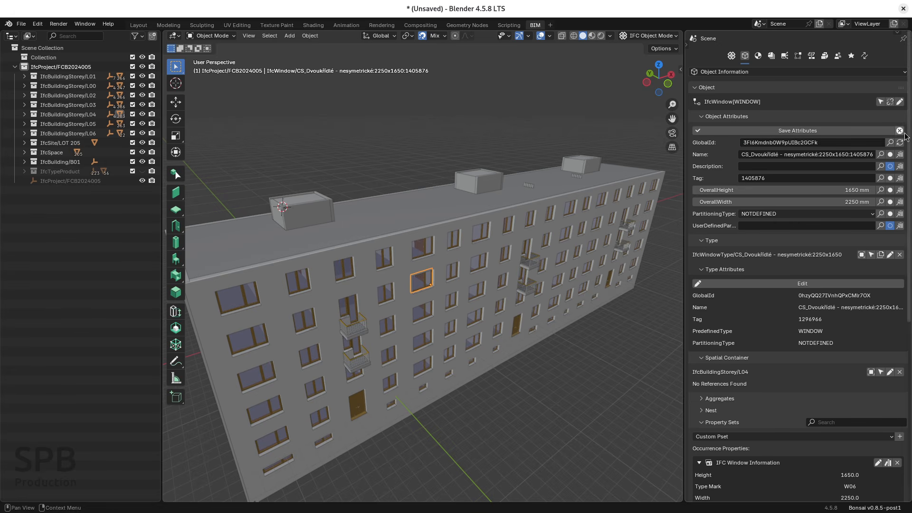
- Return to the Project Overview, clear the window selection, and show the whole building
click(730, 56)
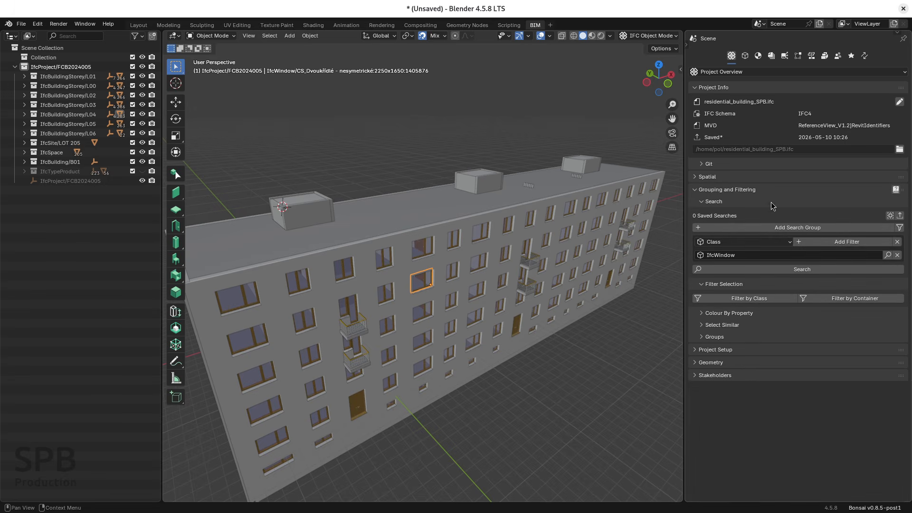
click(599, 350)
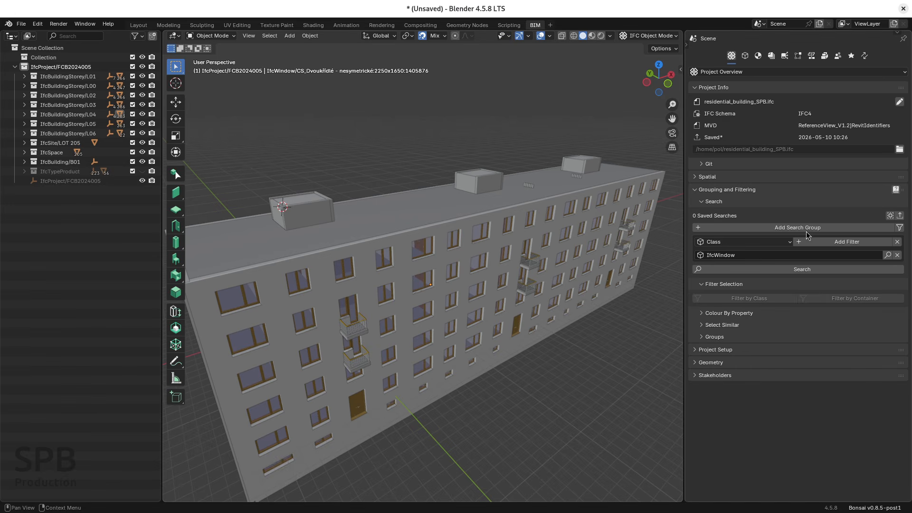
click(890, 216)
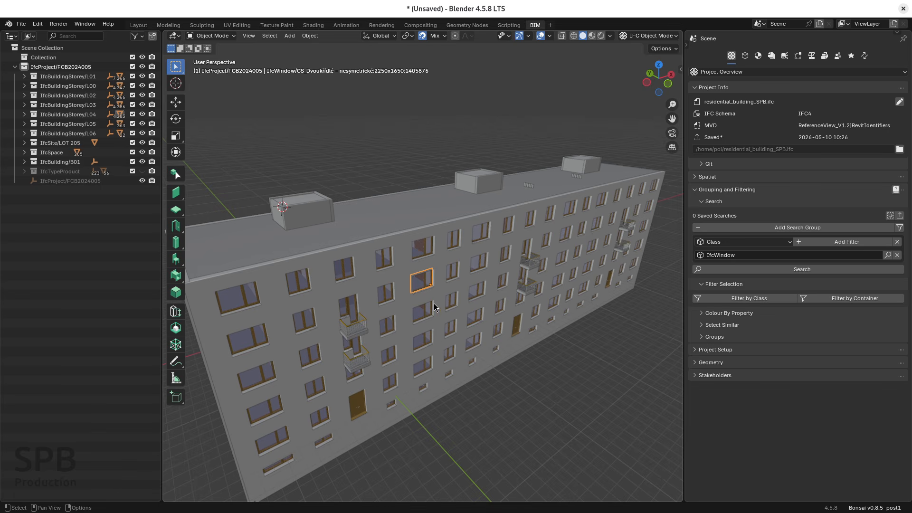
click(889, 215)
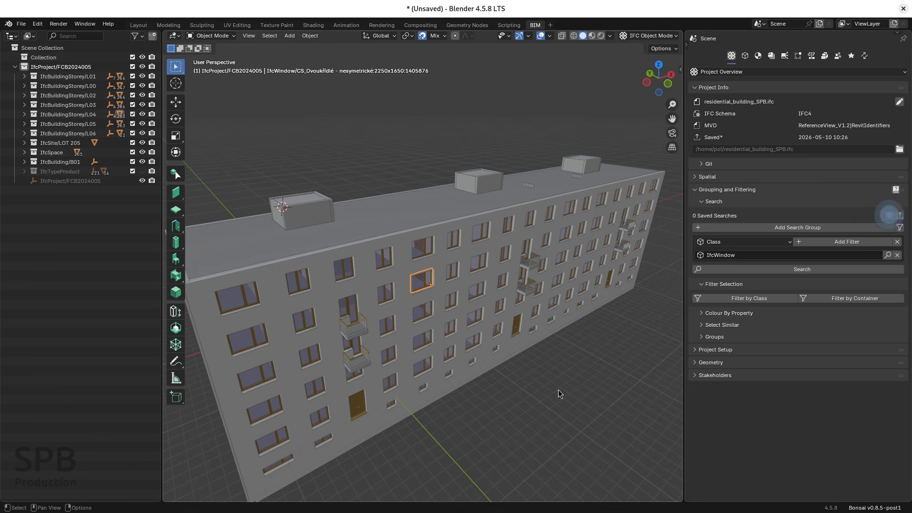
click(531, 383)
key(Home)
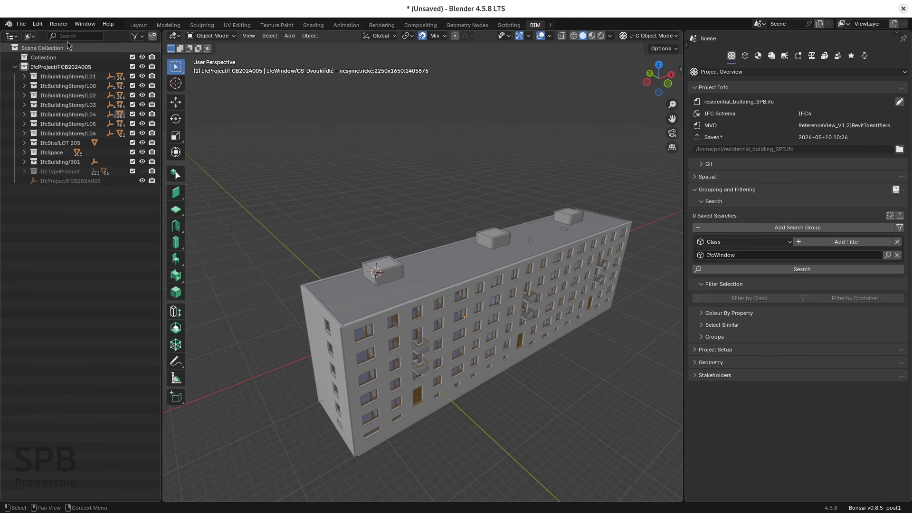
- Open the IFC project KST_S01_MJD_VZT_NK.ifc from the home folder in a fresh session and inspect its ductwork
click(20, 24)
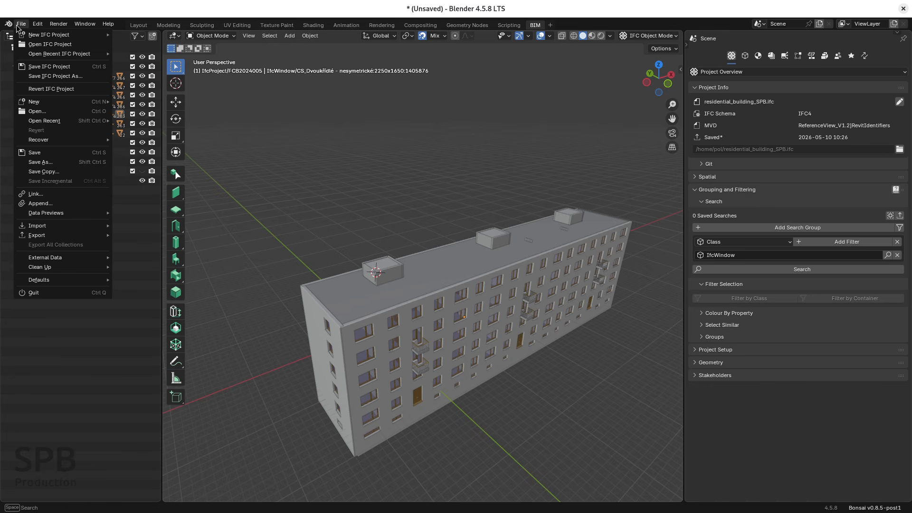
click(42, 45)
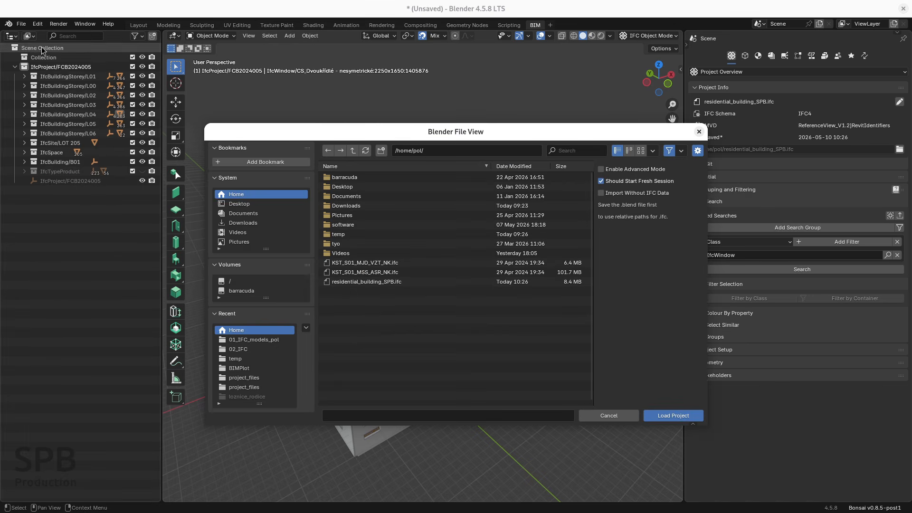
click(375, 262)
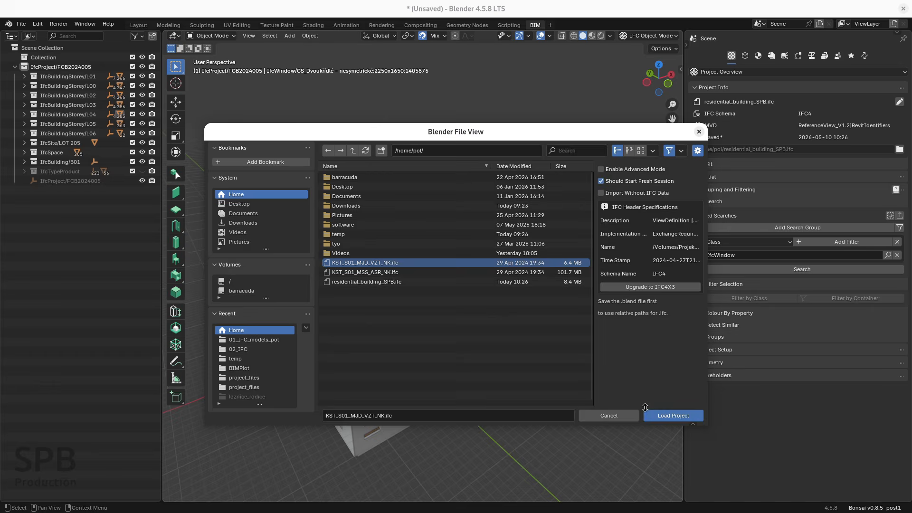
click(673, 415)
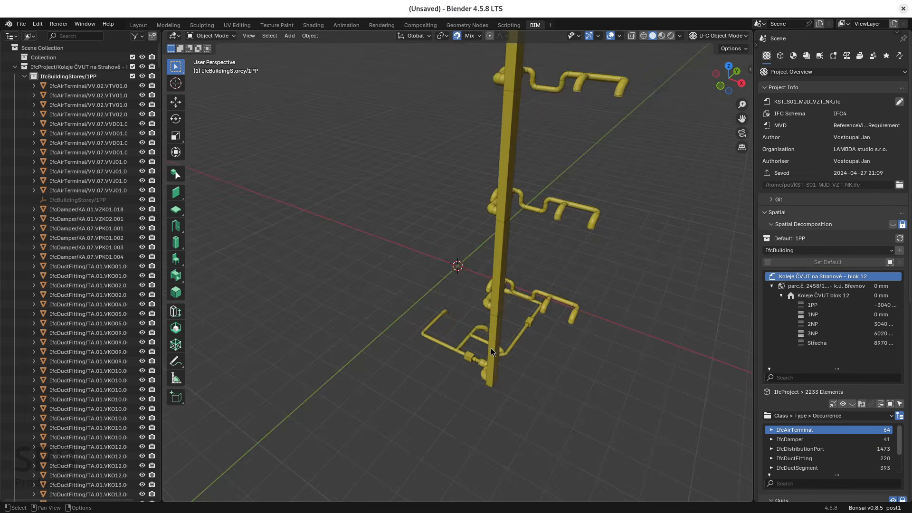
scroll(543, 344, down, 9)
shift+middle_drag(543, 343, 422, 386)
scroll(538, 381, up, 2)
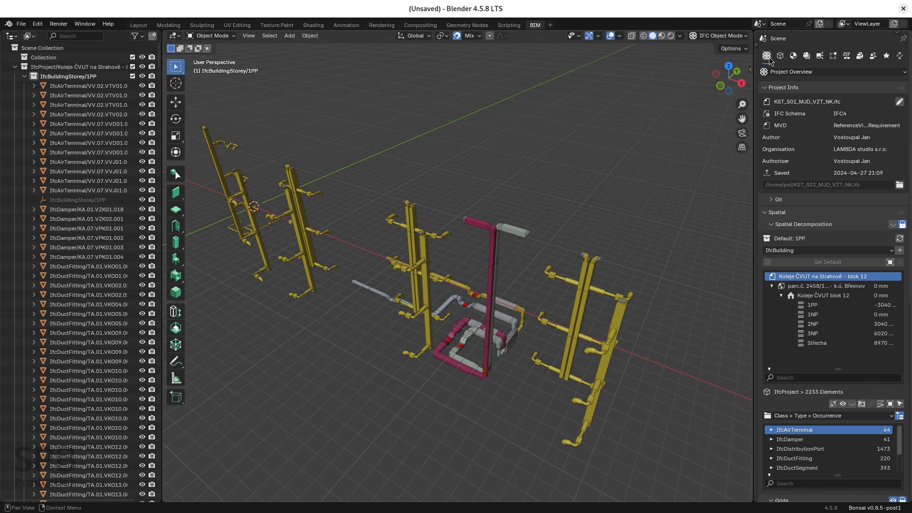
- Link the IFC model KST_S01_MSS_ASR_NK.ifc to the project under Project Setup, using cache and the Automatic false origin mode
drag(907, 150, 910, 366)
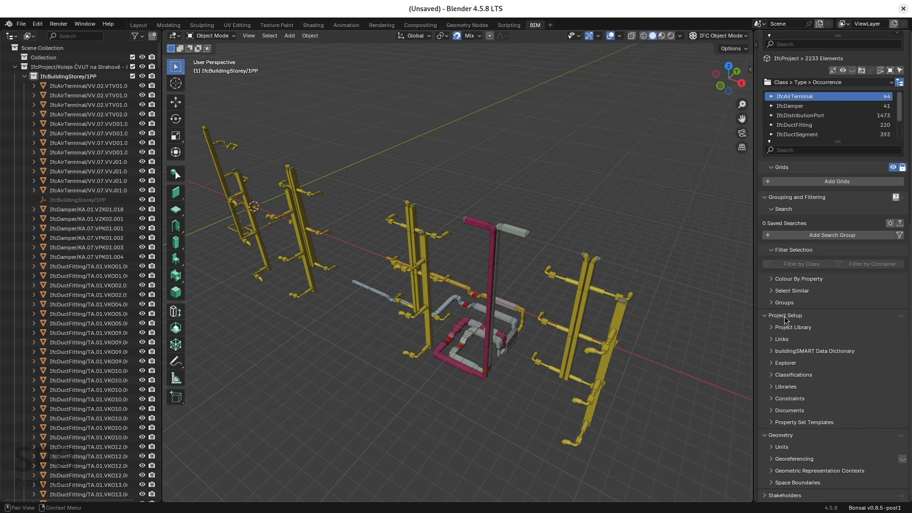
key(ctrl)
click(779, 340)
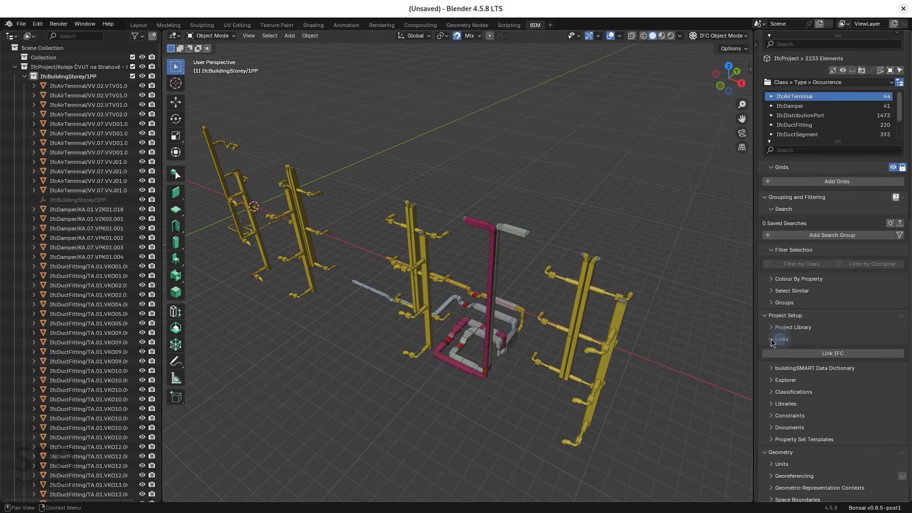
click(833, 354)
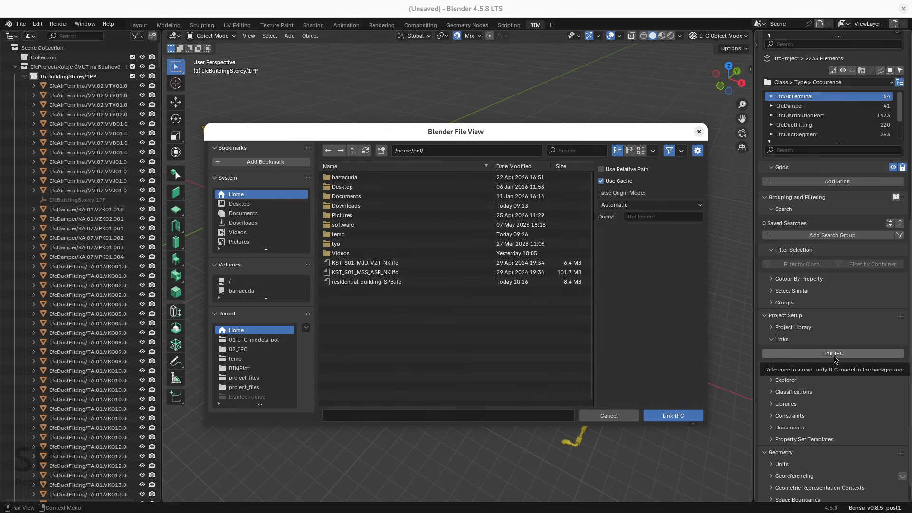
click(363, 273)
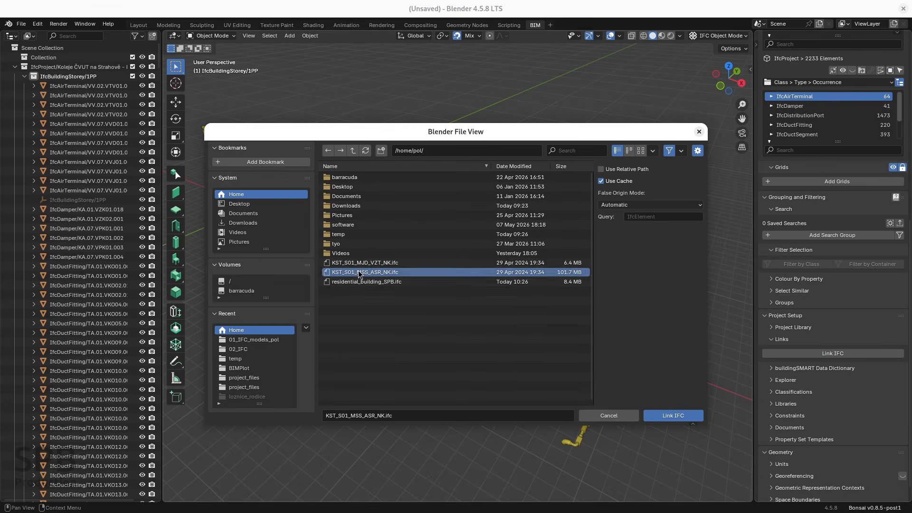
click(678, 416)
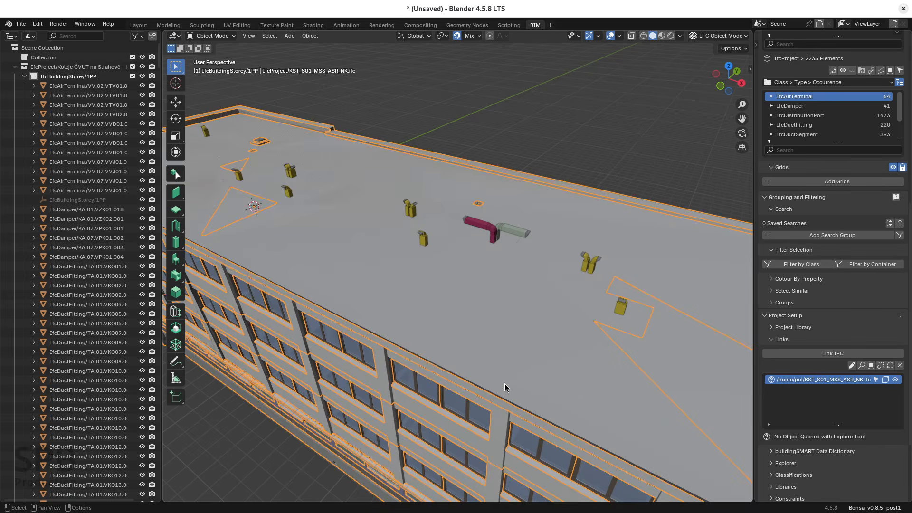
key(KP_Decimal)
scroll(522, 223, up, 4)
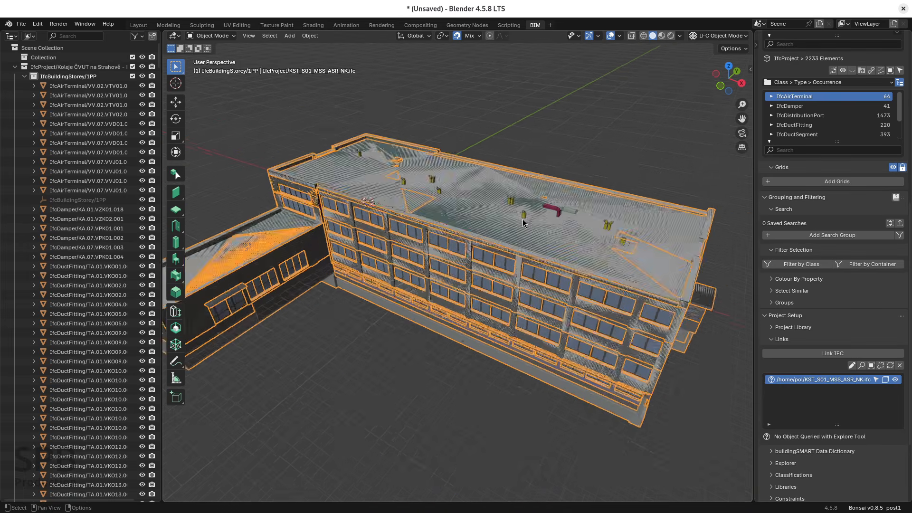
scroll(522, 233, up, 1)
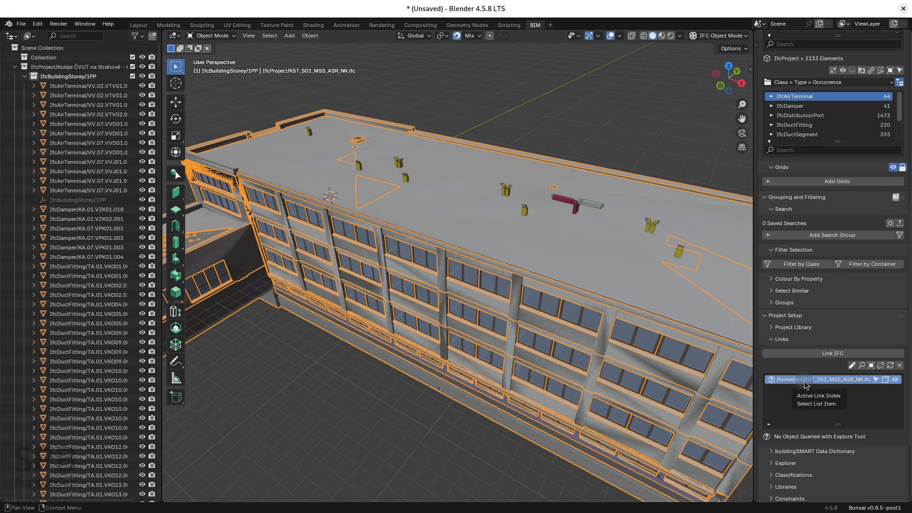
- Hide the linked building model, select individual duct segments in the ventilation model, and show the linked model again
click(896, 380)
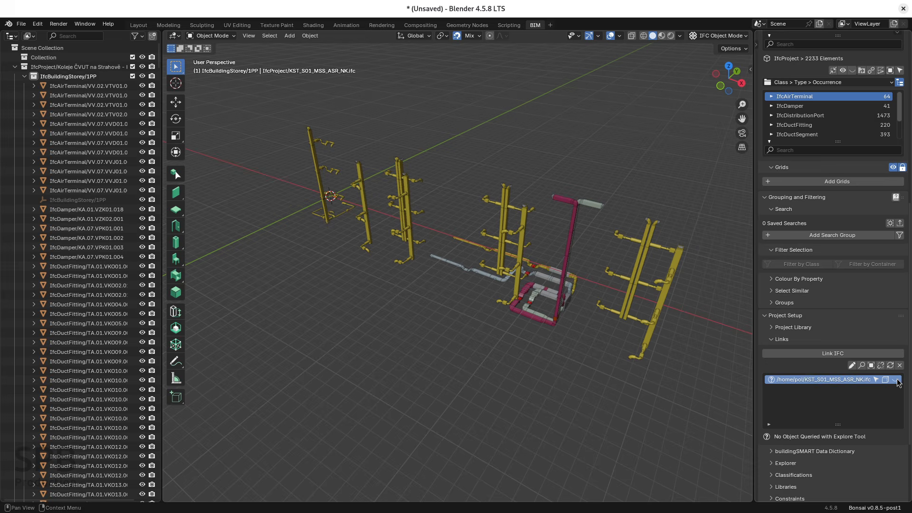
click(573, 229)
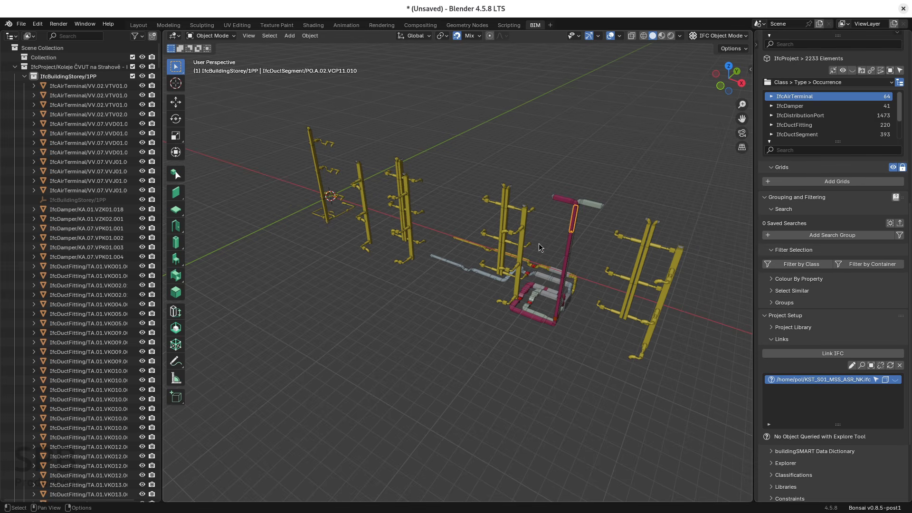
click(524, 243)
click(504, 220)
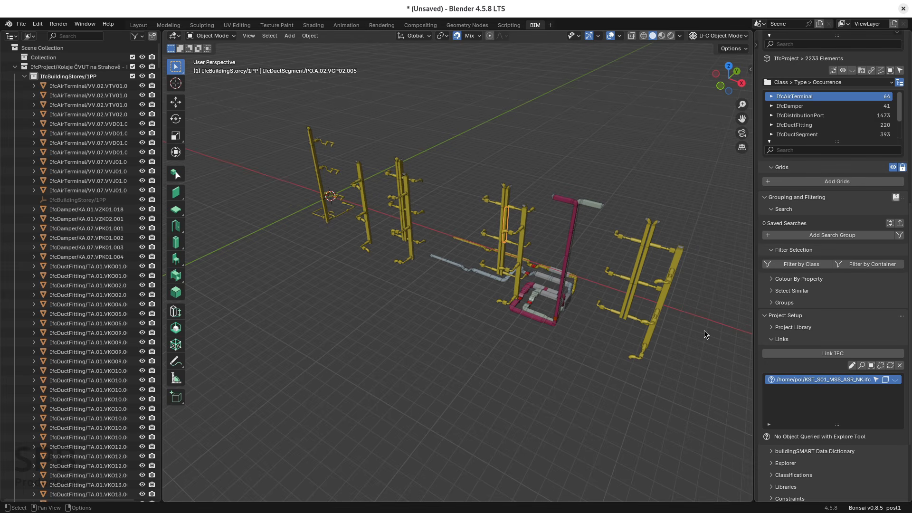
click(895, 380)
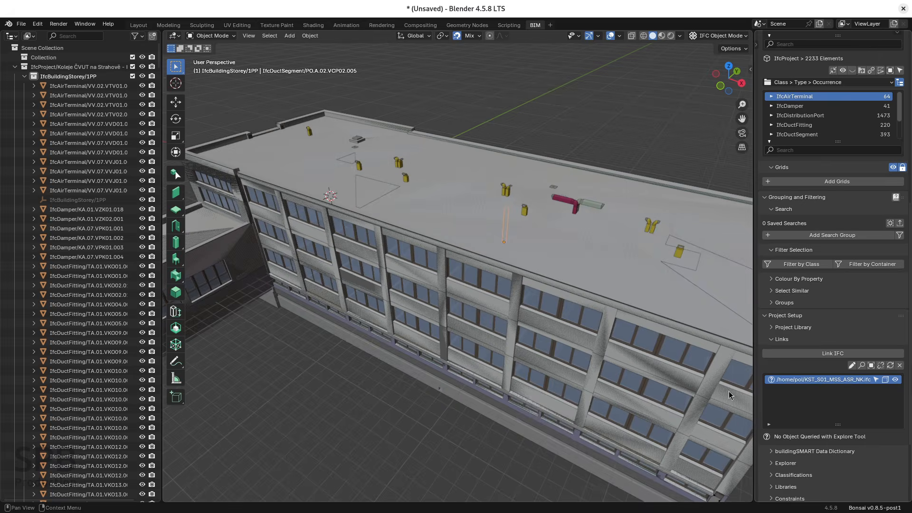
- Clear the selection, select the linked building as one object in the viewport, hide it, and unhide it
click(412, 418)
middle_drag(404, 409, 391, 383)
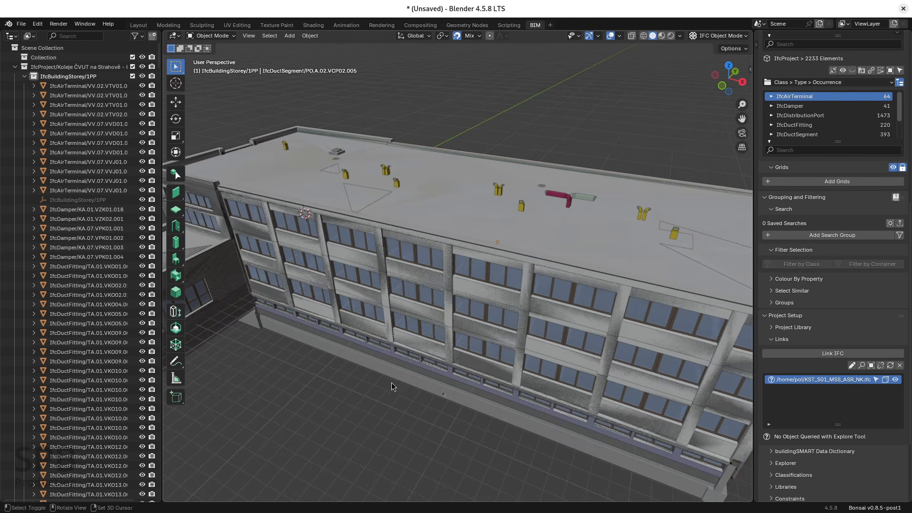
click(412, 222)
middle_drag(464, 305, 453, 334)
key(h)
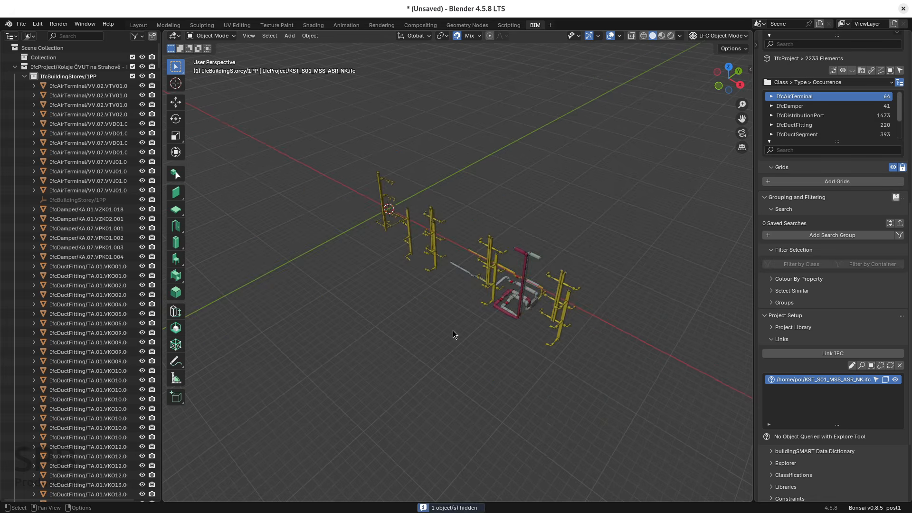
key(alt+h)
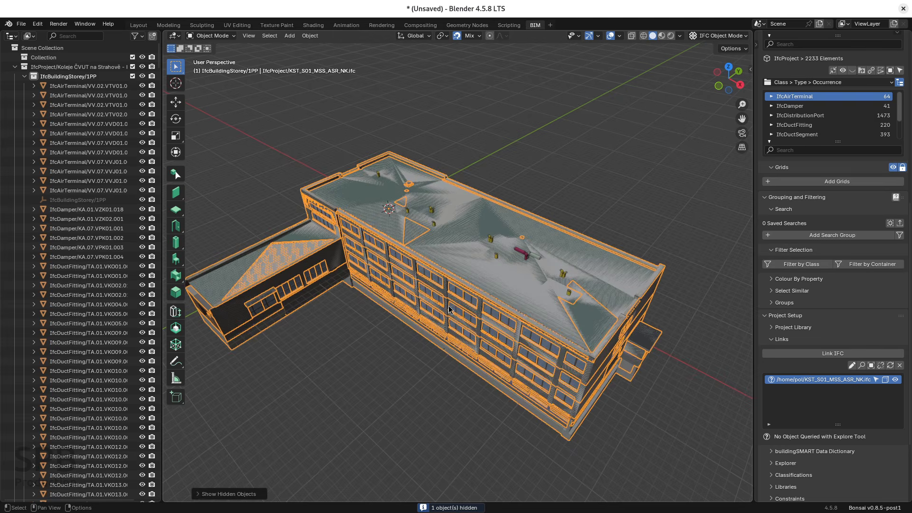
- Deselect the linked building and collapse the contents of storey 1PP in the scene outliner
click(400, 363)
click(46, 87)
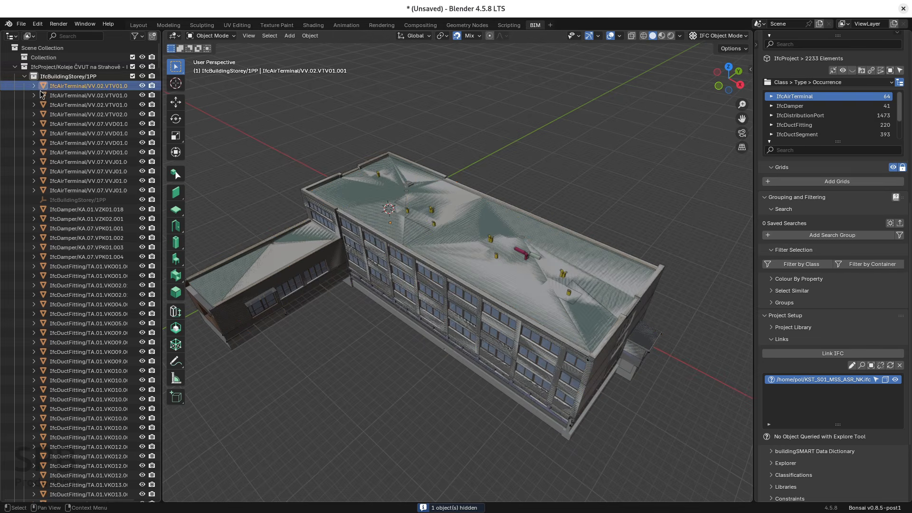
key(KP_Subtract)
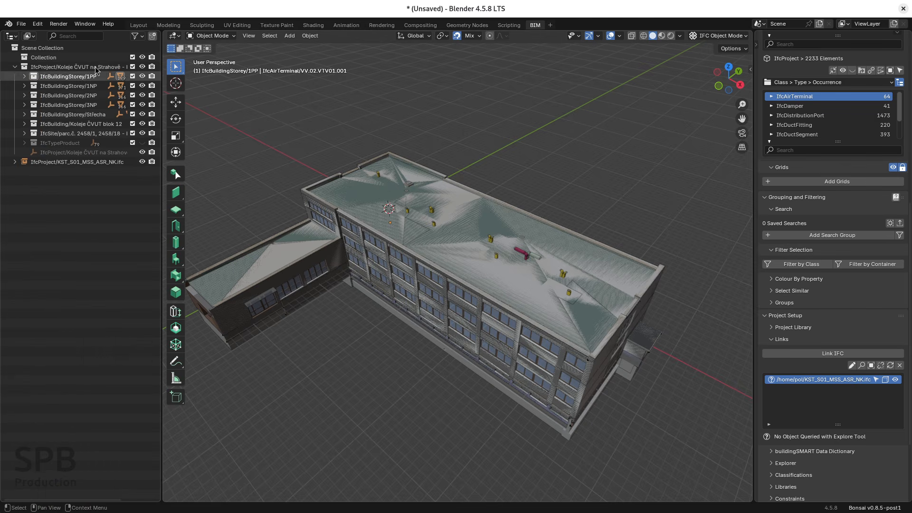
scroll(792, 156, up, 1)
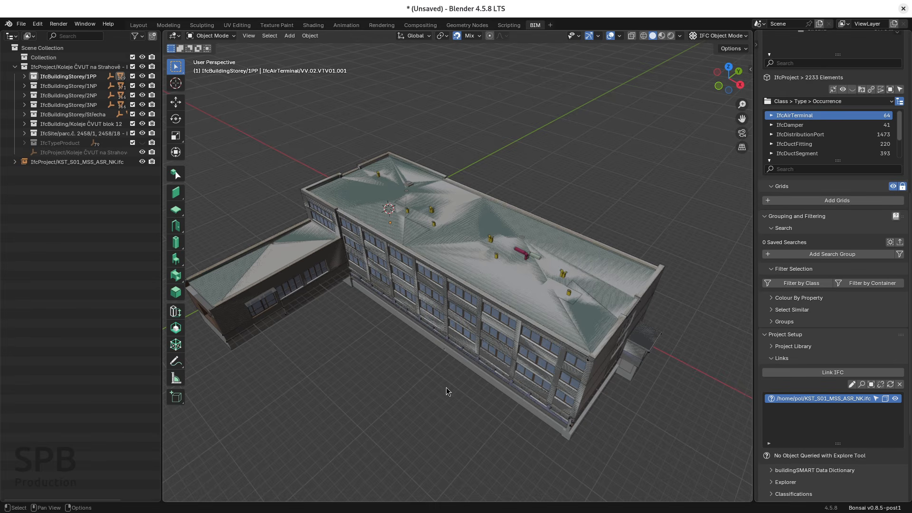
- Query the linked building's elements with the Explore Tool, including a lower facade window, and show that window's properties under Links
middle_drag(386, 376, 404, 361)
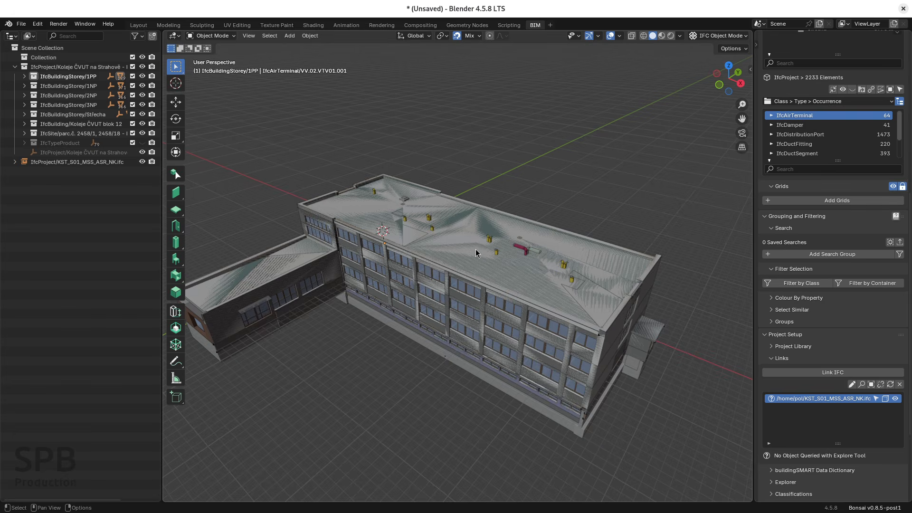
scroll(477, 252, up, 2)
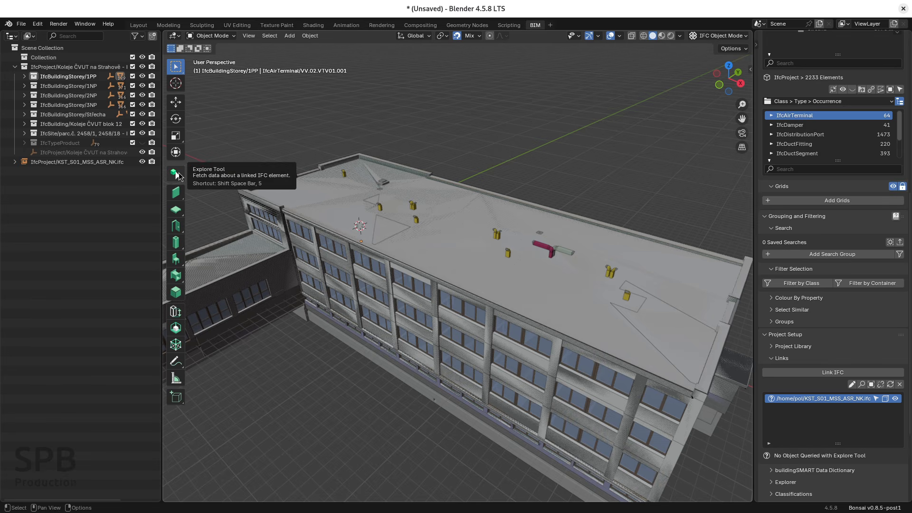
click(176, 174)
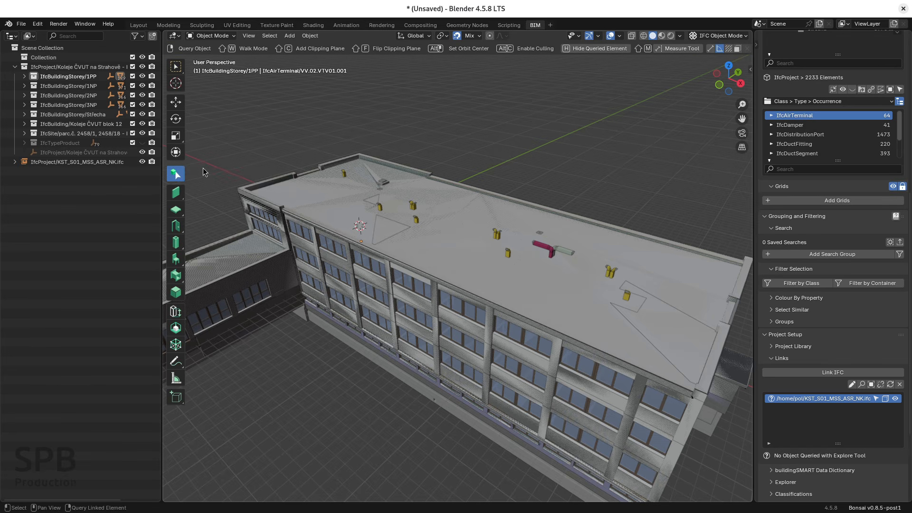
right_click(311, 229)
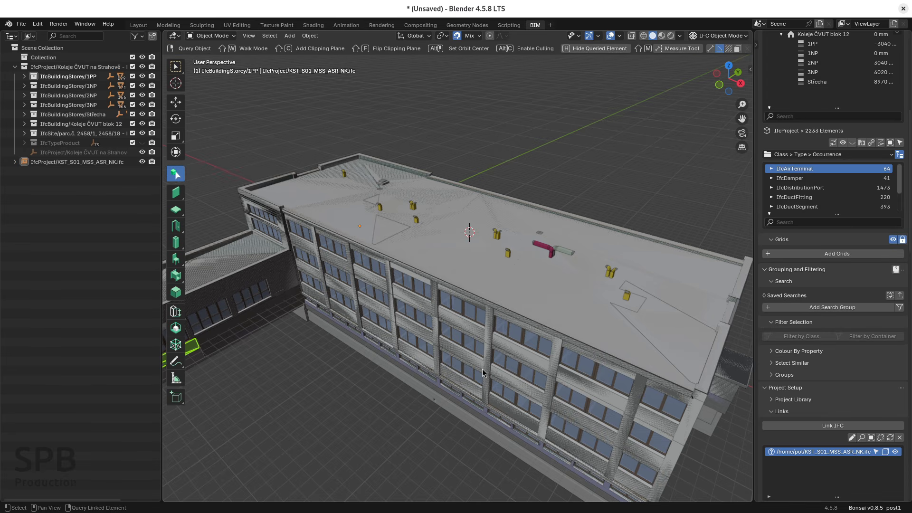
right_click(500, 362)
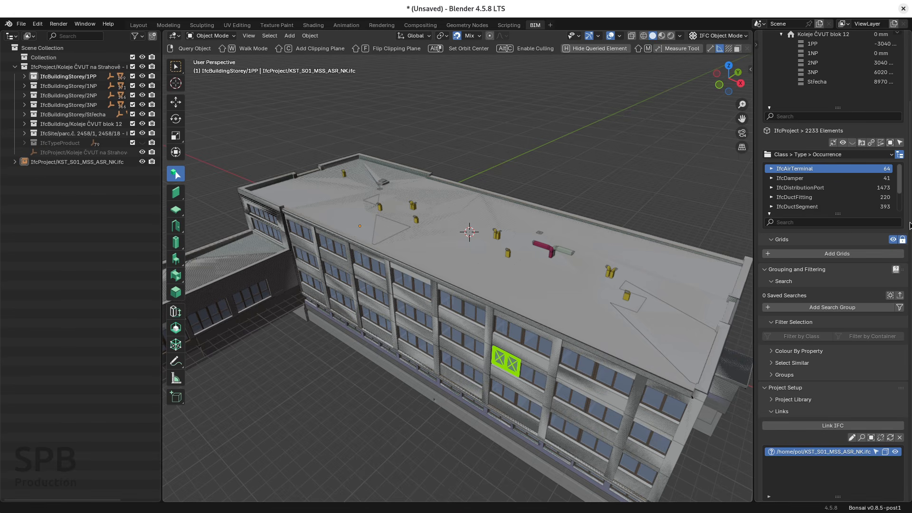
drag(909, 225, 911, 322)
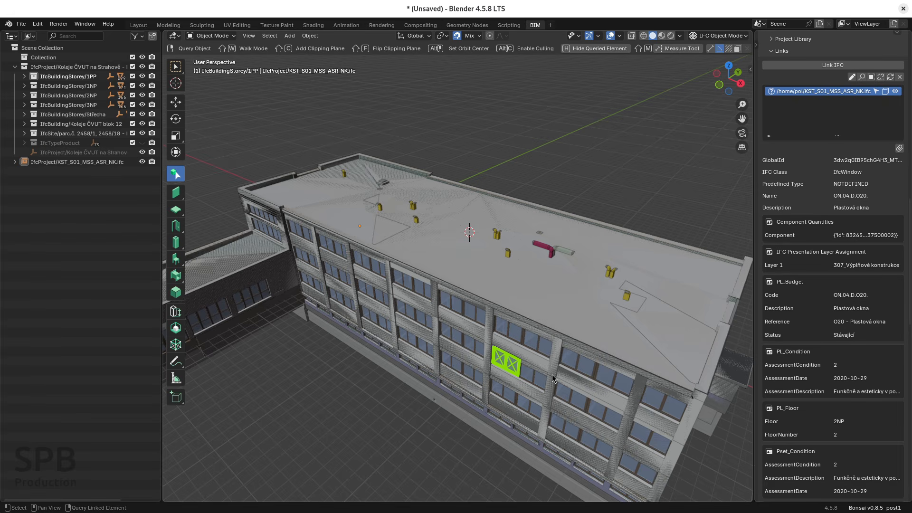
- Query the facade window of the linked building and examine its property sets under Links, down to Pset_WindowCommon
click(512, 366)
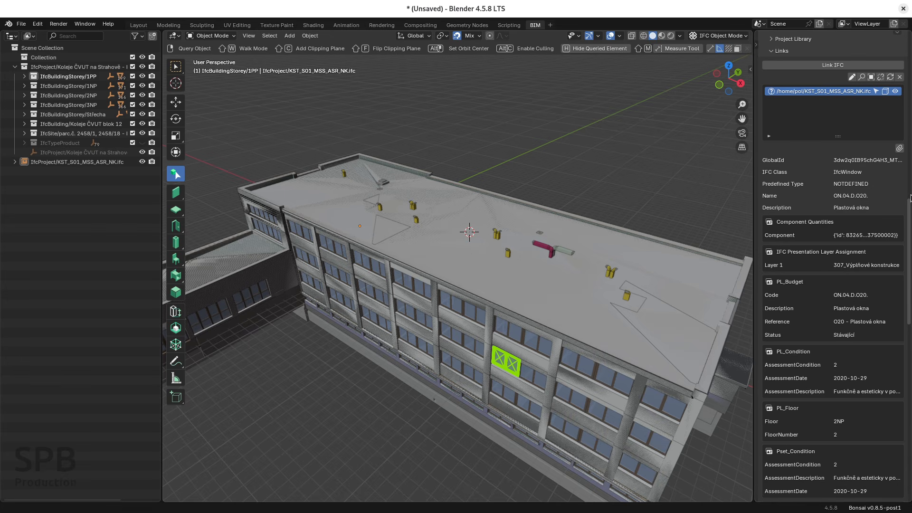
drag(909, 219, 908, 261)
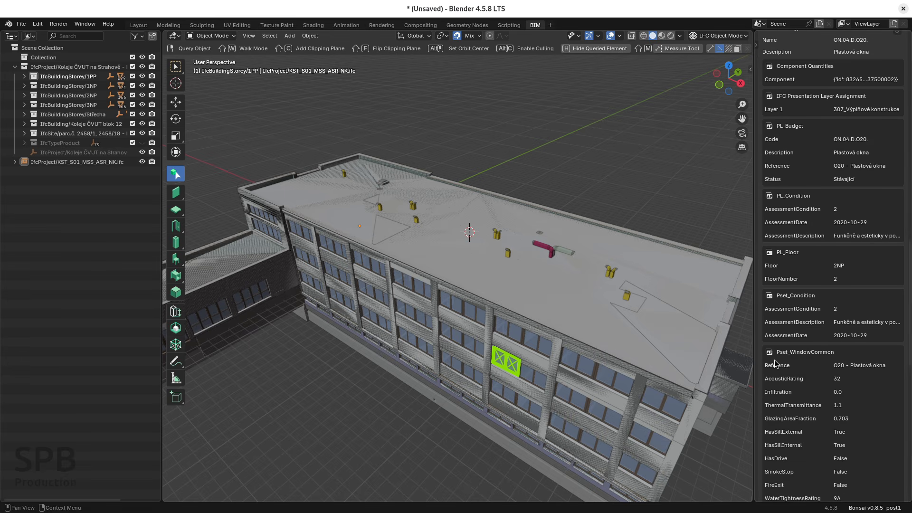
drag(907, 285, 908, 247)
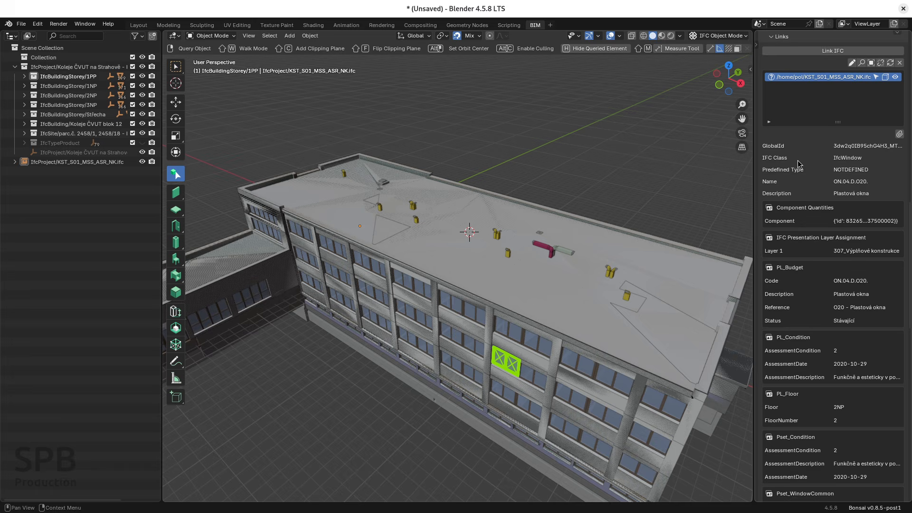
- Query the flat roof covering of the linked building, then return to the regular selection tool
click(565, 295)
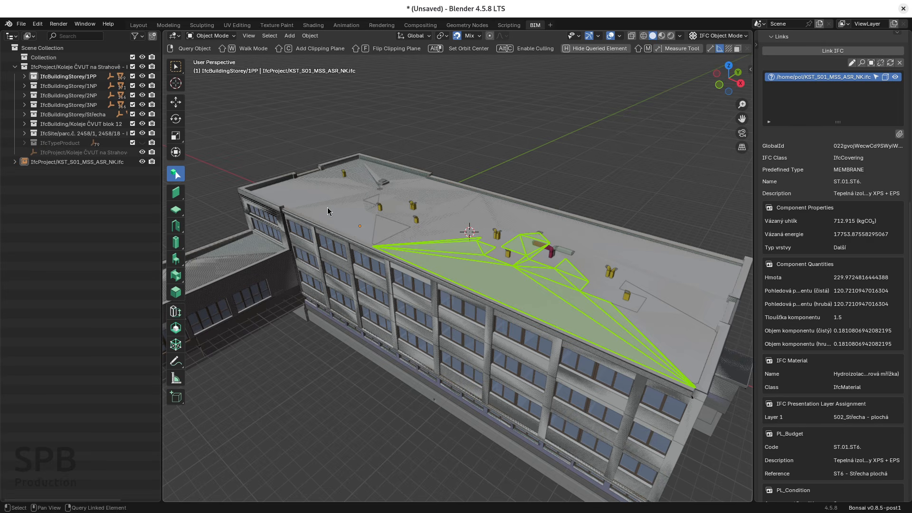
click(173, 71)
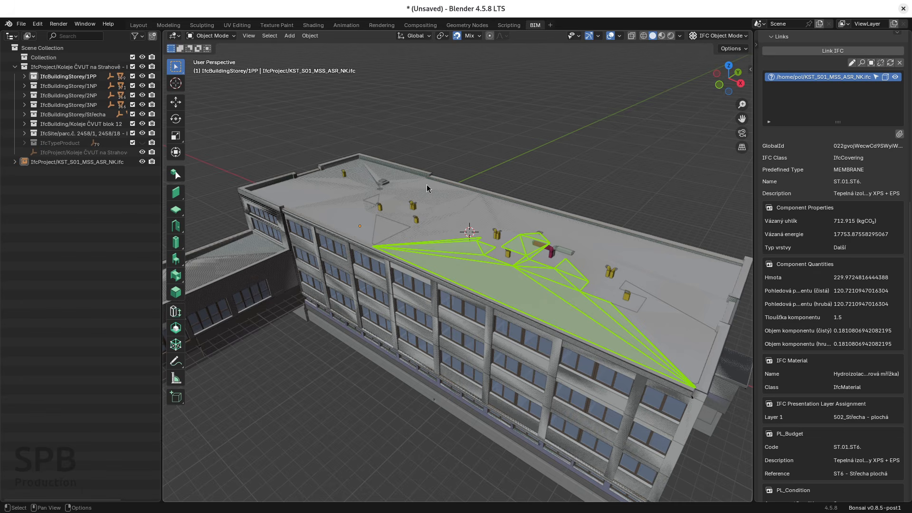
scroll(427, 188, down, 3)
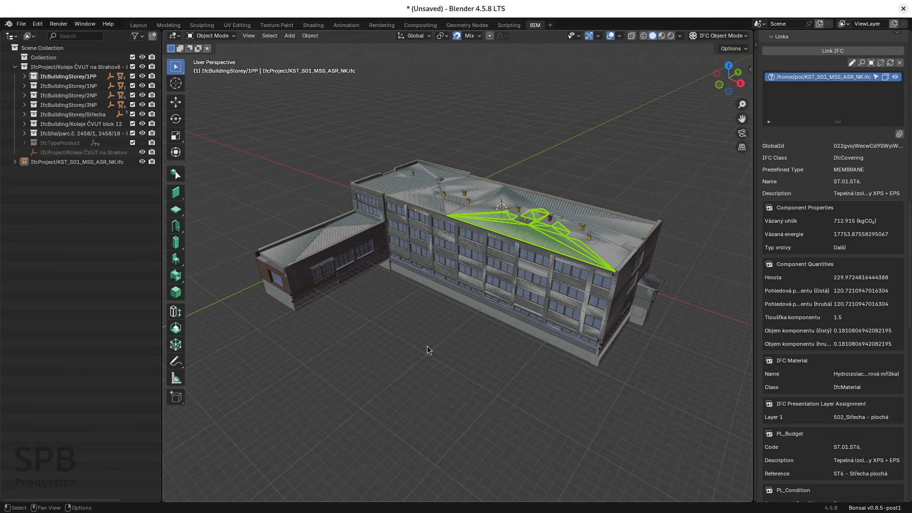
- Switch to the web browser, view the desktop viewer section of the OSArch discussion, and show the Bonsai homepage
drag(909, 241, 910, 61)
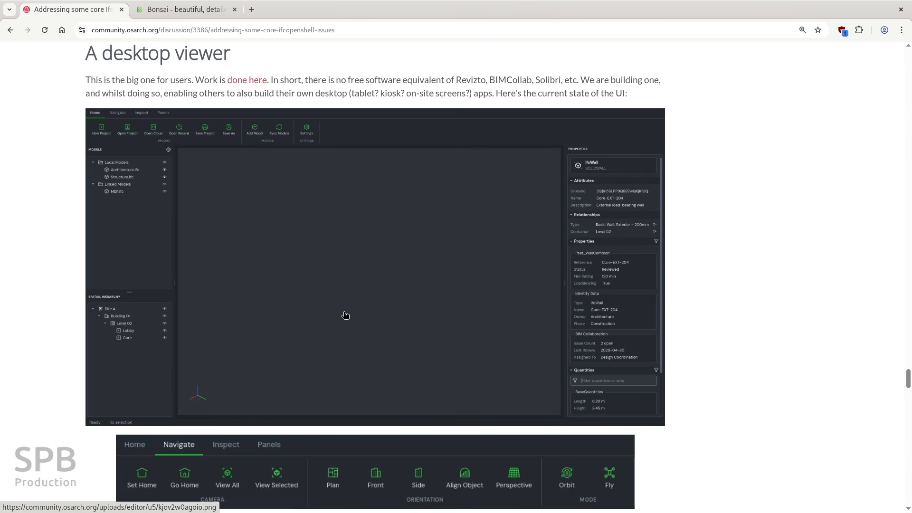
click(346, 267)
click(358, 283)
click(193, 10)
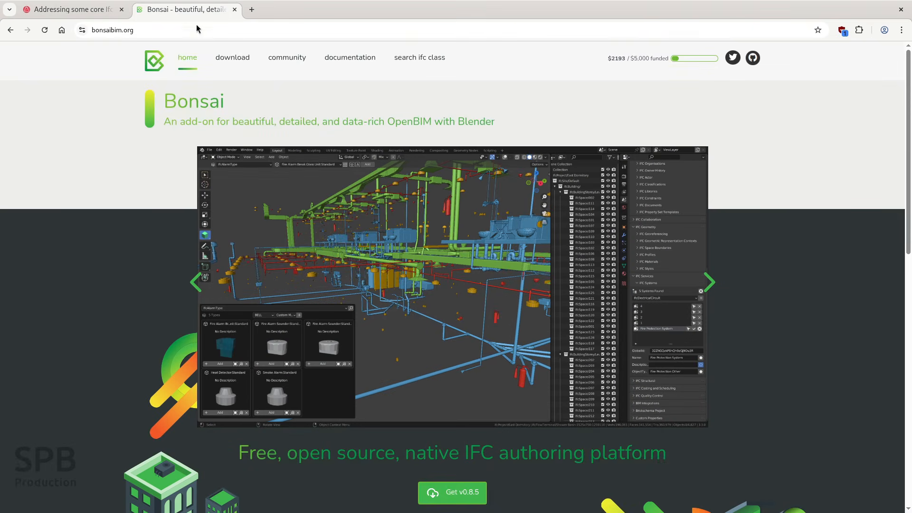